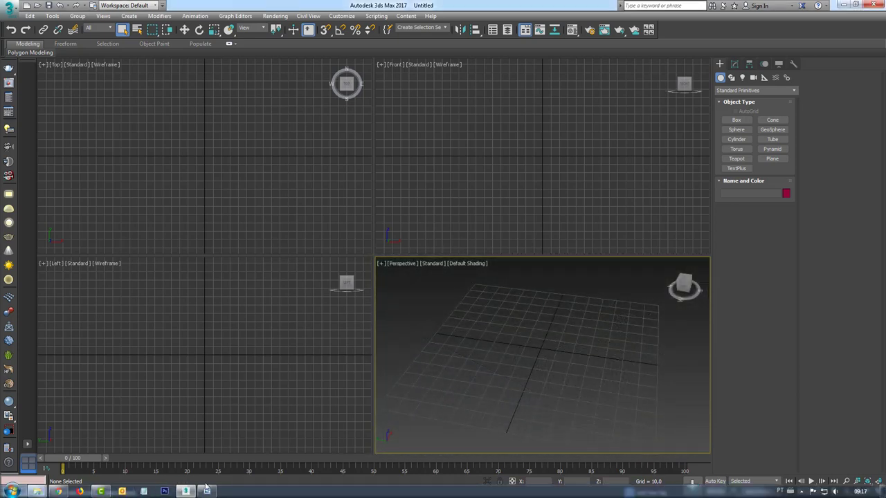
Step: Show the microfone reference photo in Windows Photo Viewer over the empty scene
left_click(206, 491)
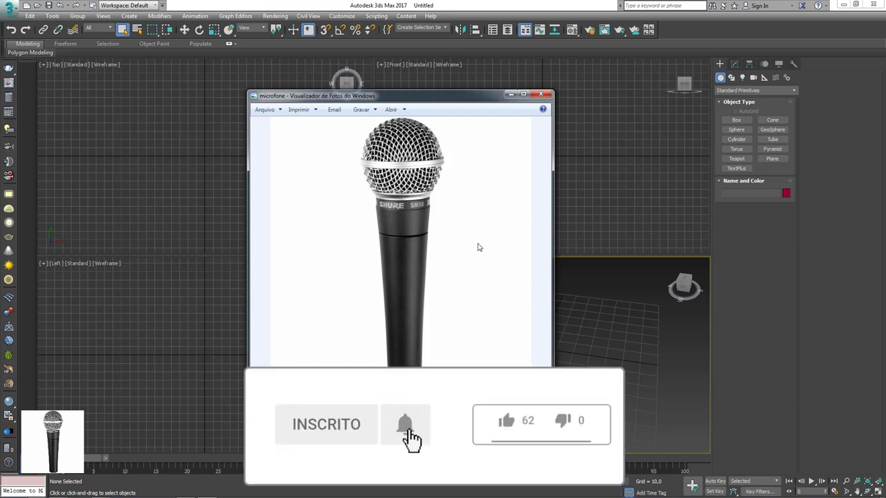
Step: Reposition the Photo Viewer window and open the references folder of five microphone photos
mouse_move(414, 195)
left_mouse_down()
mouse_move(445, 134)
mouse_move(382, 117)
mouse_move(357, 180)
mouse_move(394, 202)
mouse_move(419, 200)
mouse_move(376, 213)
mouse_move(389, 374)
mouse_move(421, 376)
mouse_move(432, 209)
mouse_move(415, 208)
left_mouse_up()
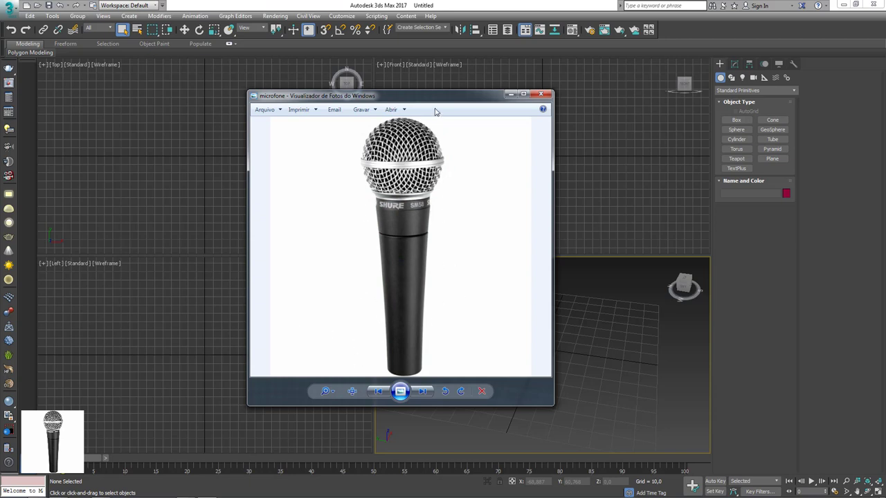
left_click_drag(420, 101, 450, 100)
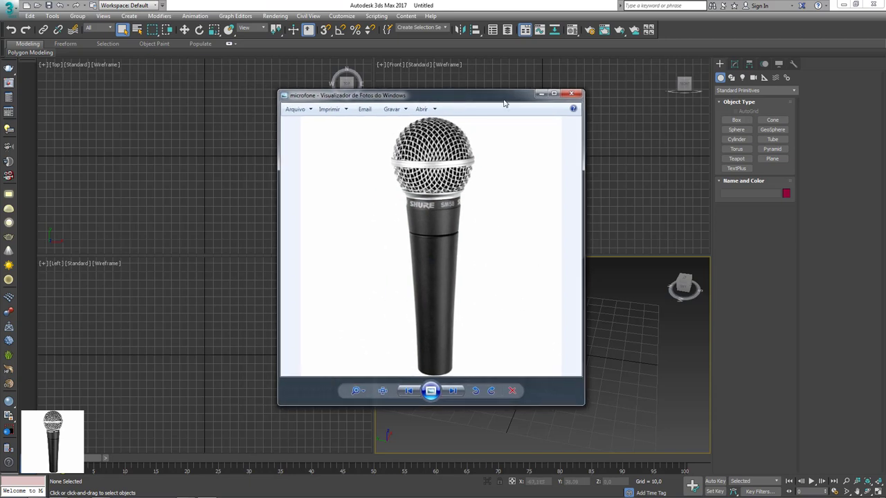
left_click_drag(508, 101, 494, 97)
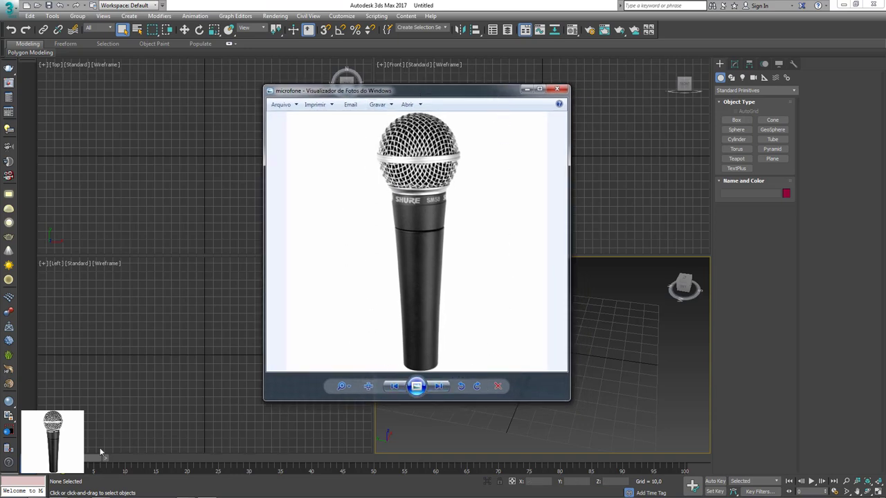
left_click(38, 492)
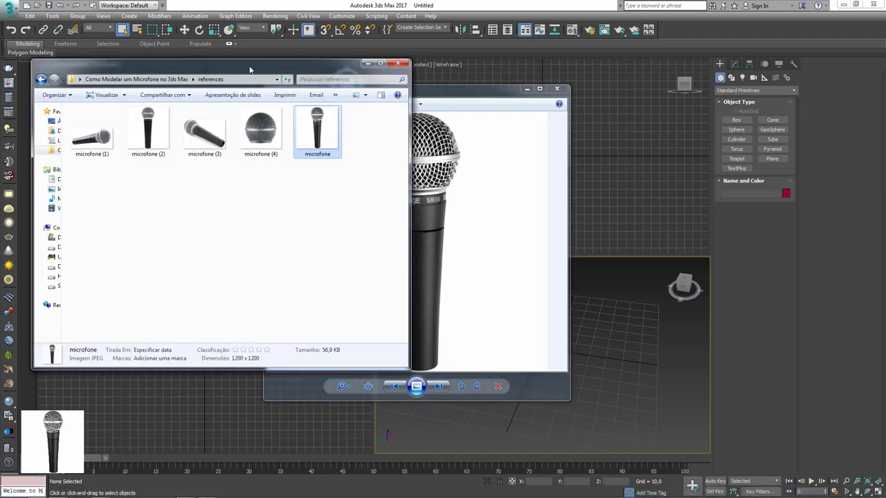
Step: Bring the photo viewer forward and step back through the reference photos to the horizontal microphone shot
mouse_move(232, 71)
left_mouse_down()
mouse_move(287, 97)
mouse_move(235, 95)
left_mouse_up()
left_click_drag(437, 96, 519, 84)
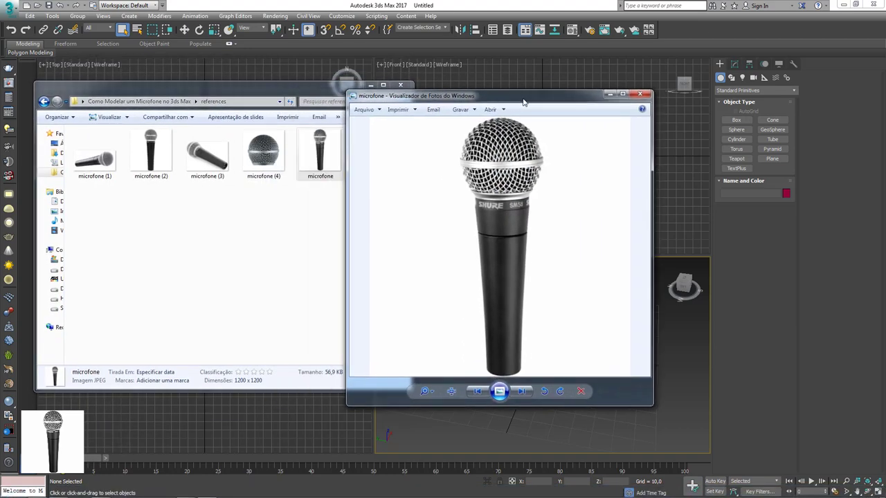
left_click(481, 374)
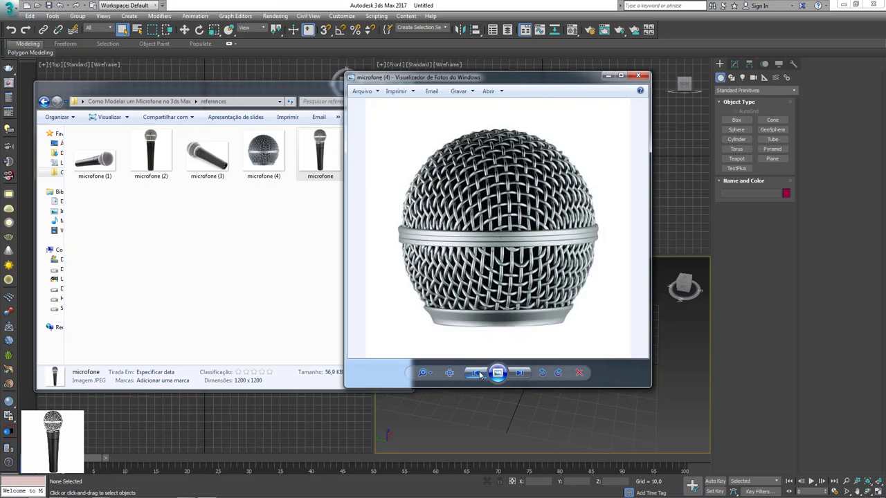
left_click(481, 374)
left_click(479, 375)
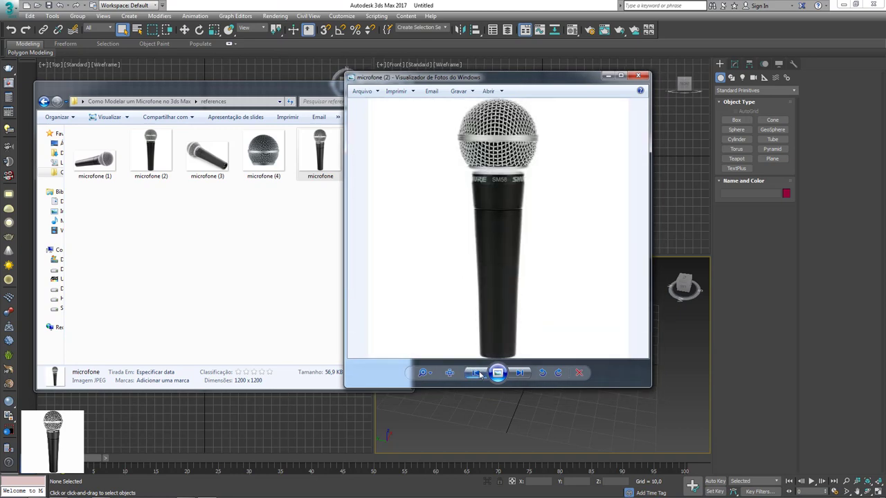
left_click(474, 374)
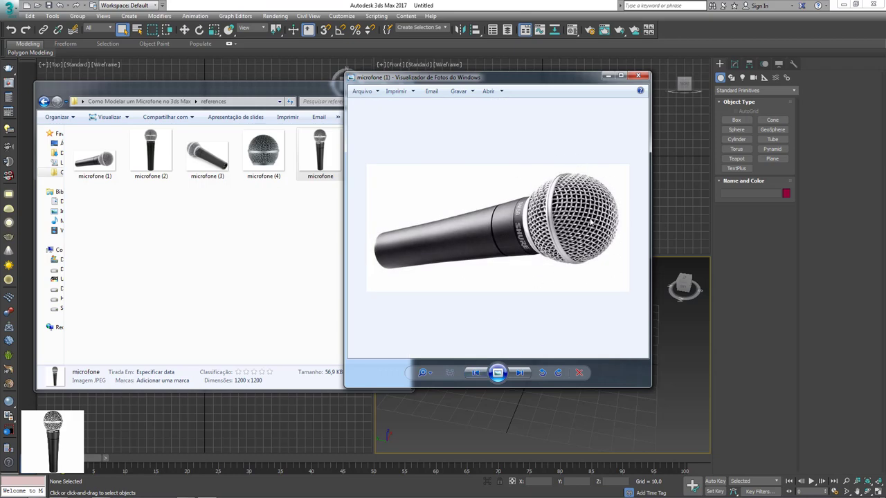
Step: Zoom in on the grille, then step back through the remaining photos to the upright microphone
scroll(590, 221, "up", 3)
left_click_drag(590, 207, 503, 241)
scroll(541, 132, "down", 2)
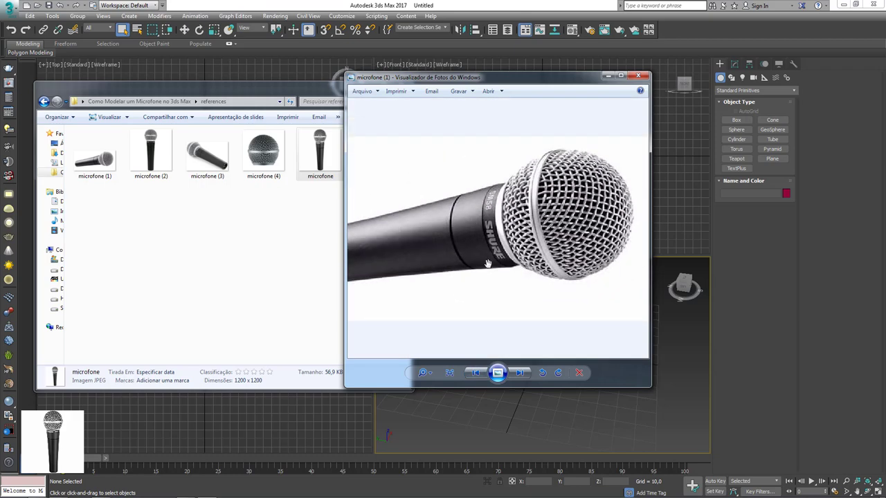
scroll(533, 175, "down", 2)
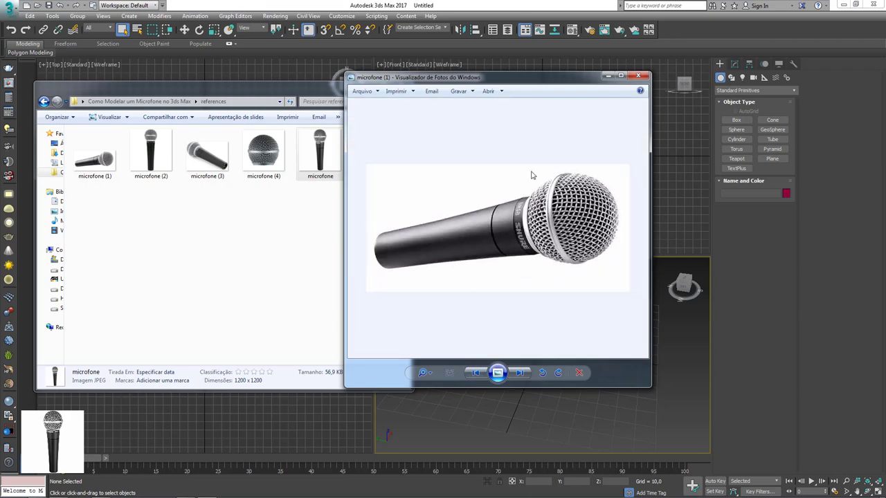
left_click(476, 374)
left_click(477, 373)
left_click(477, 374)
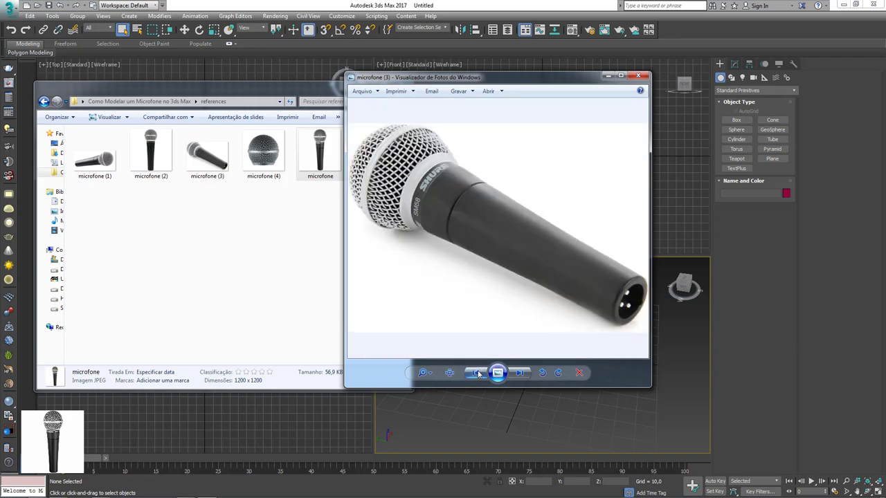
left_click(476, 373)
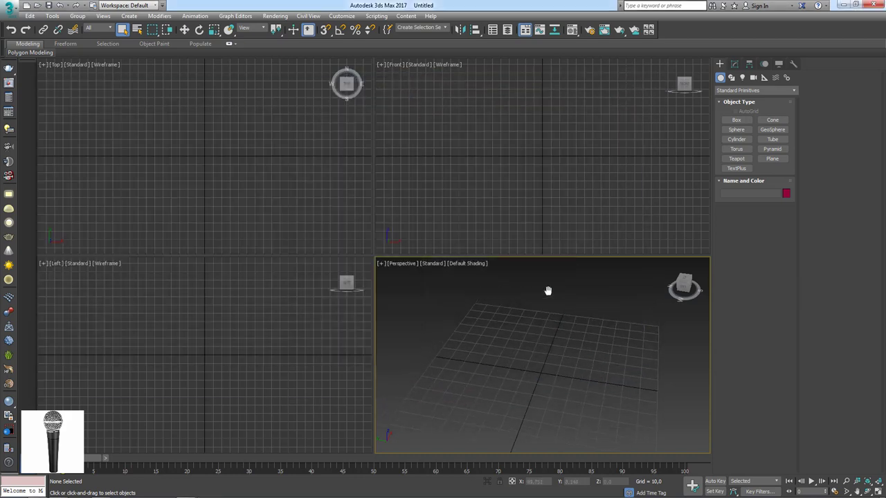
Step: Draw a square Plane001 in the Front viewport and reduce it to a single segment
left_click(544, 145)
left_click(772, 159)
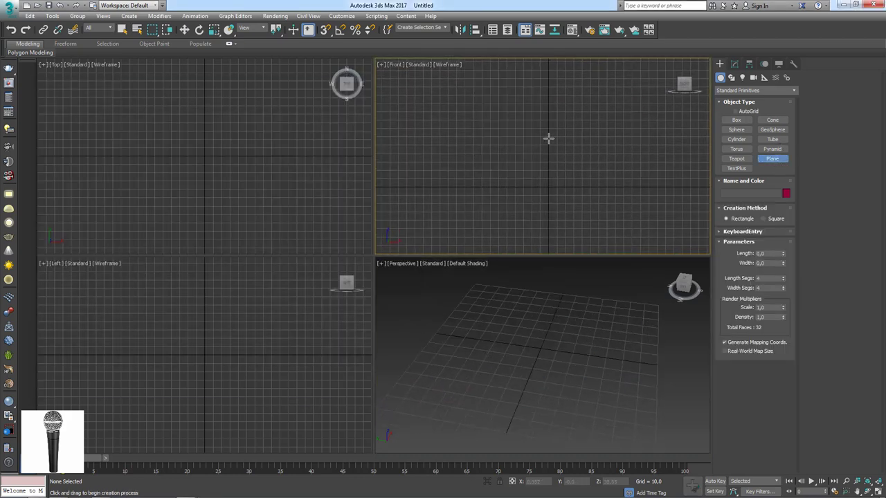
left_click_drag(547, 139, 567, 185)
mouse_move(785, 289)
left_mouse_down()
mouse_move(785, 297)
mouse_move(783, 288)
left_mouse_up()
scroll(613, 316, "up", 2)
scroll(603, 317, "down", 5)
Step: Move the plane back along its Y axis and orbit the perspective view to face it
key("w")
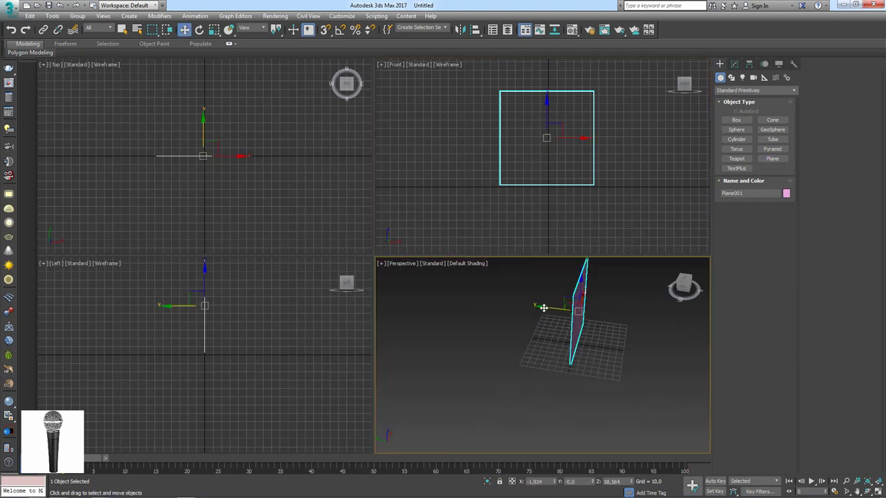
left_click_drag(551, 312, 475, 332)
middle_click_drag(475, 333, 258, 426, "alt")
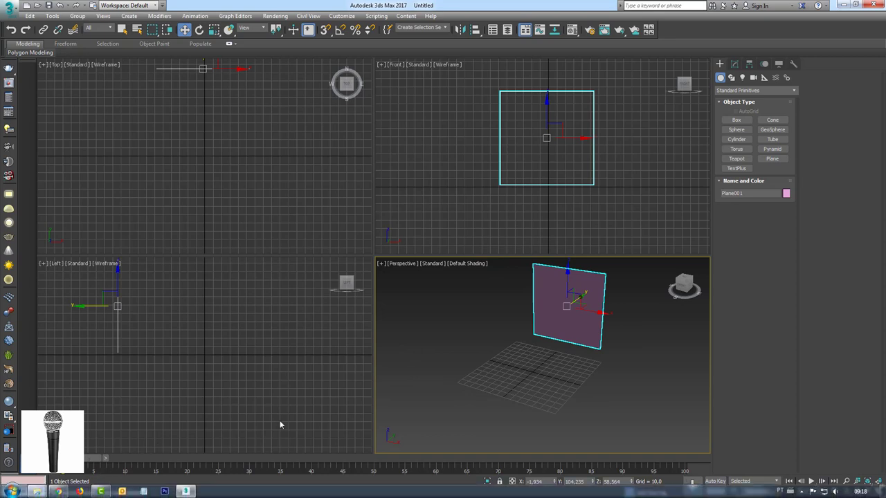
Step: From the references folder, open the microfone (2) and microfone photos for viewing
left_click(38, 493)
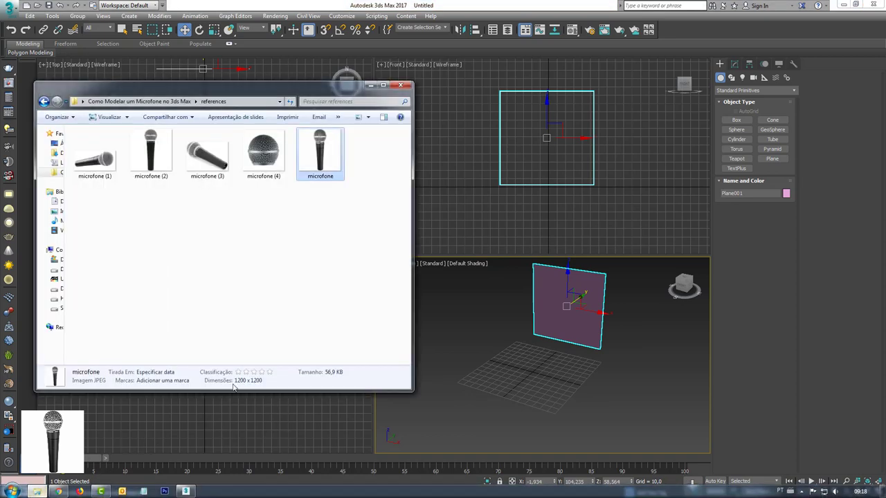
left_click(325, 158)
left_click(142, 151)
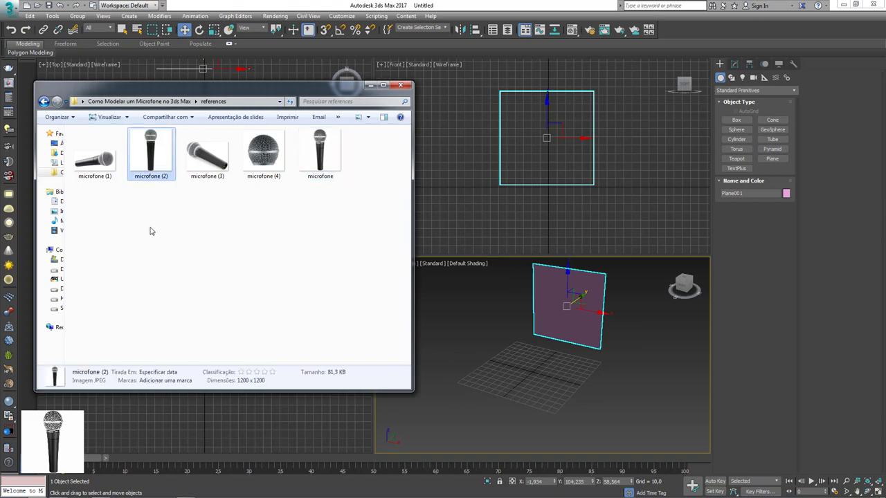
double_click(145, 151)
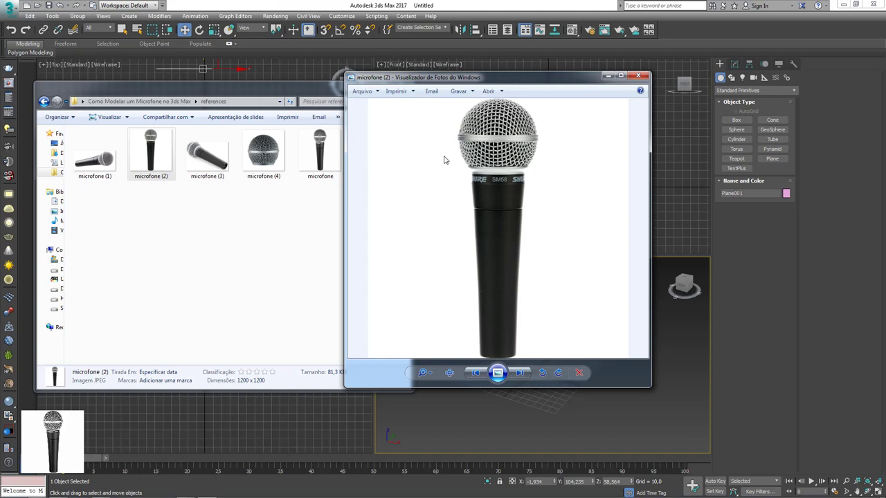
double_click(327, 153)
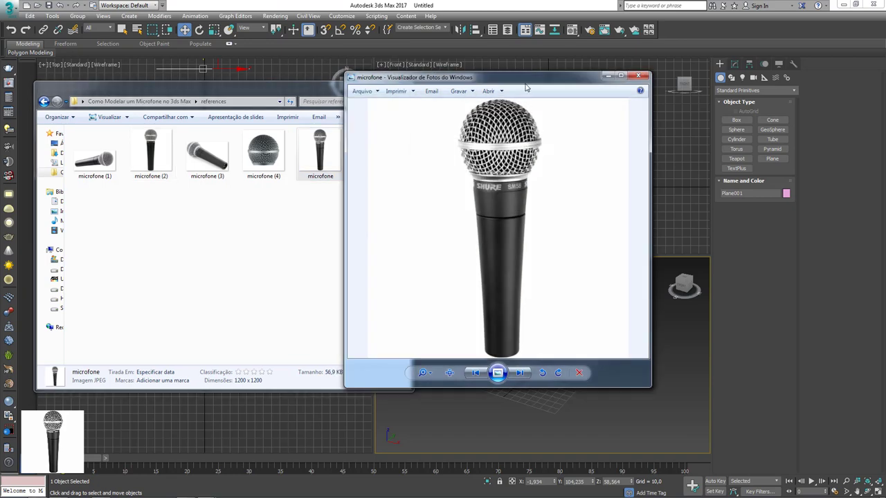
Step: Place the two photos side by side to compare, then close the viewer windows
left_click_drag(526, 88, 740, 94)
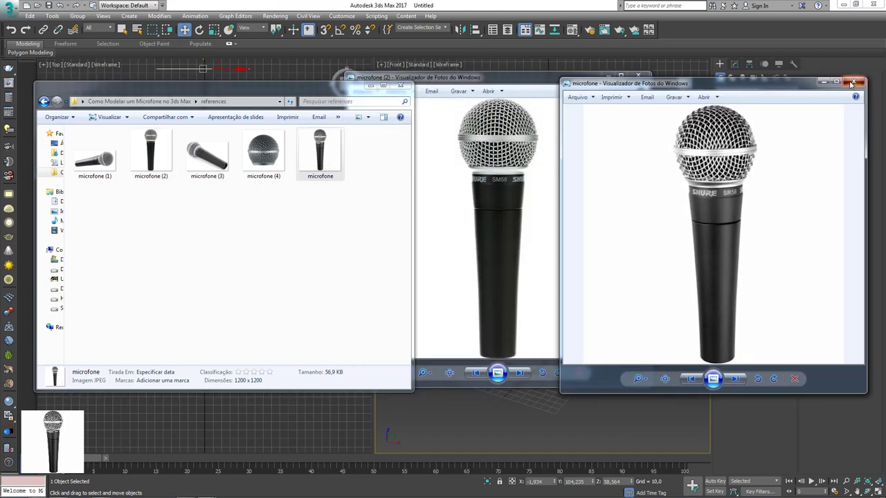
left_click(822, 83)
left_click(154, 161)
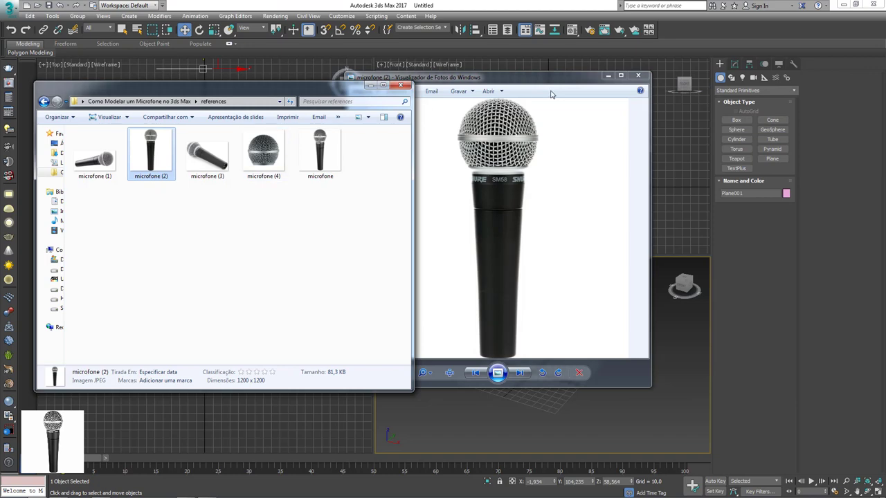
left_click(638, 75)
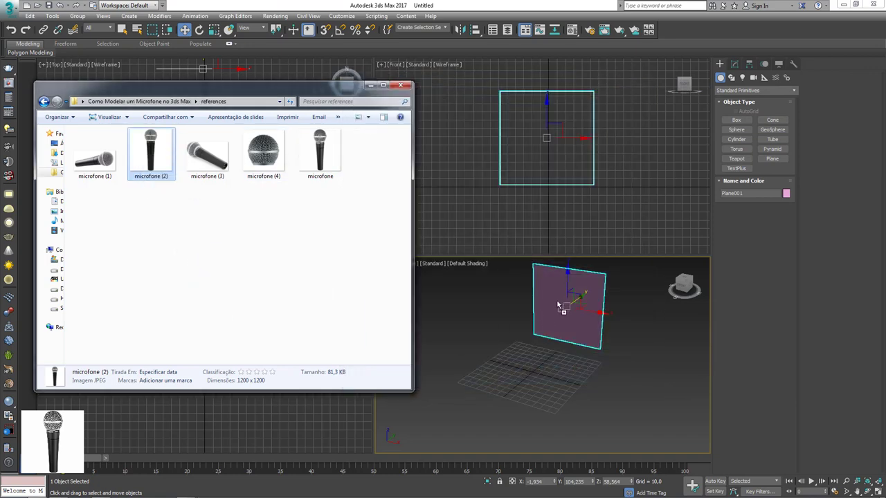
Step: Apply the microfone (2) photo to the plane as a texture and view it front-on with the grid hidden
left_click_drag(558, 305, 560, 305)
left_click(371, 85)
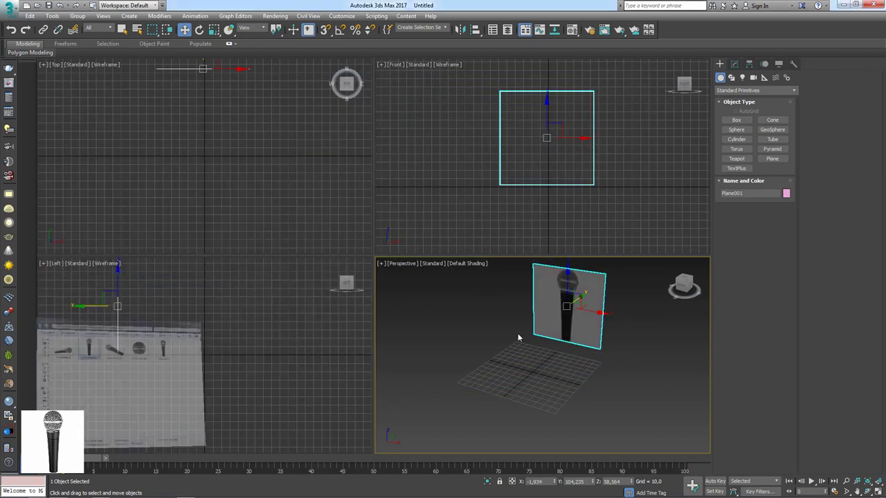
mouse_move(519, 337)
middle_mouse_down("alt")
mouse_move(587, 361)
mouse_move(542, 348)
mouse_move(547, 379)
mouse_move(589, 374)
mouse_move(556, 372)
middle_mouse_up("alt")
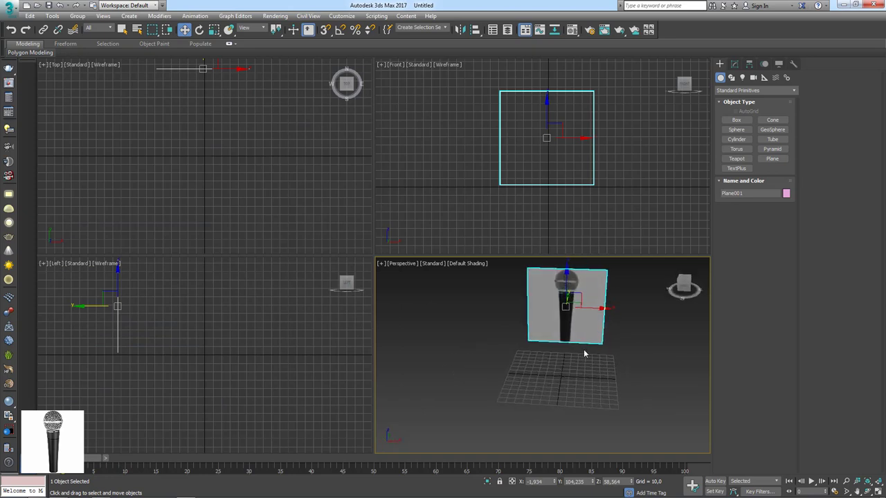
key("f")
middle_click_drag(549, 332, 579, 339)
scroll(548, 359, "up", 3)
key("g")
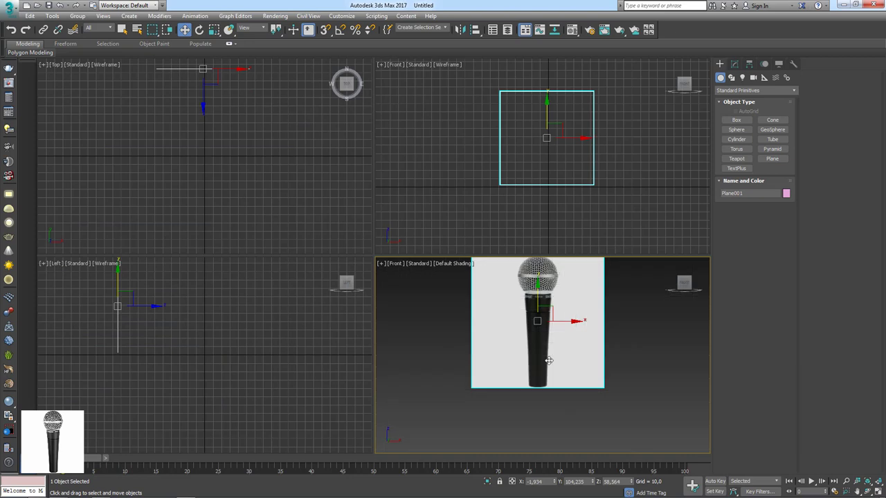
Step: Maximize the Front viewport, zoom onto the microphone image, and open the Material Editor
middle_click_drag(530, 372, 541, 403)
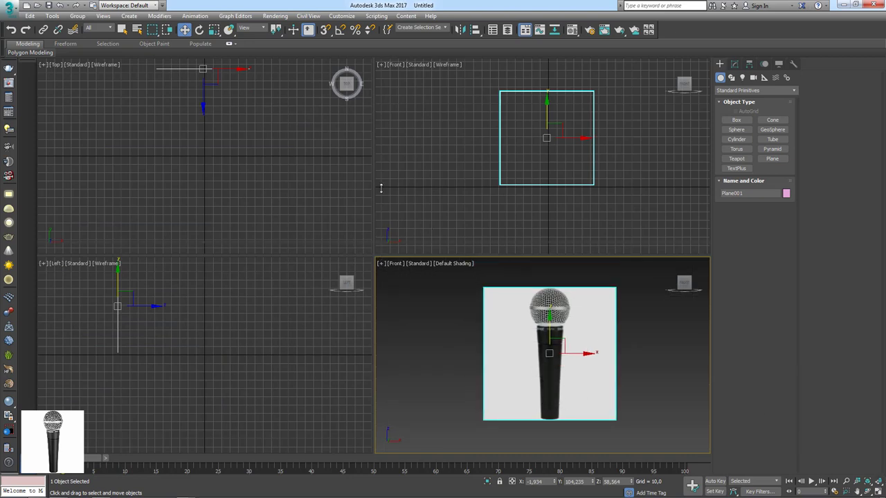
left_click_drag(381, 188, 381, 65)
middle_click_drag(502, 236, 498, 283)
scroll(497, 283, "up", 4)
scroll(525, 252, "down", 1)
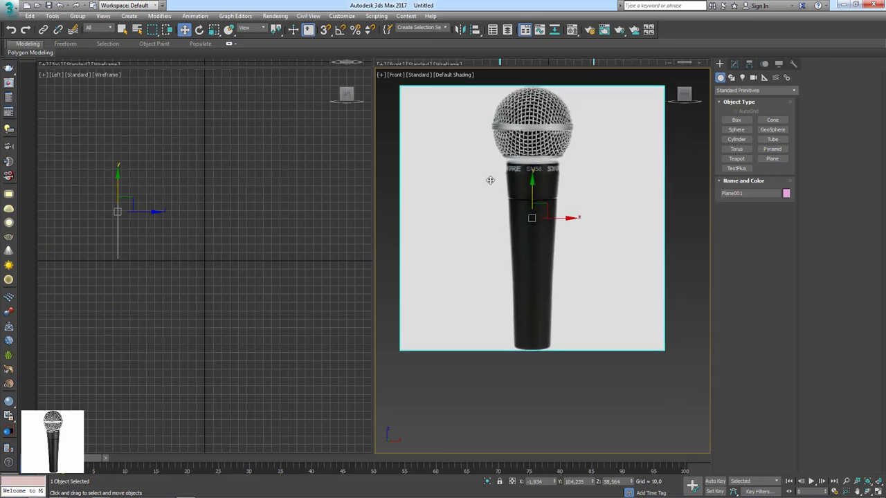
scroll(490, 187, "up", 2)
scroll(495, 200, "up", 1)
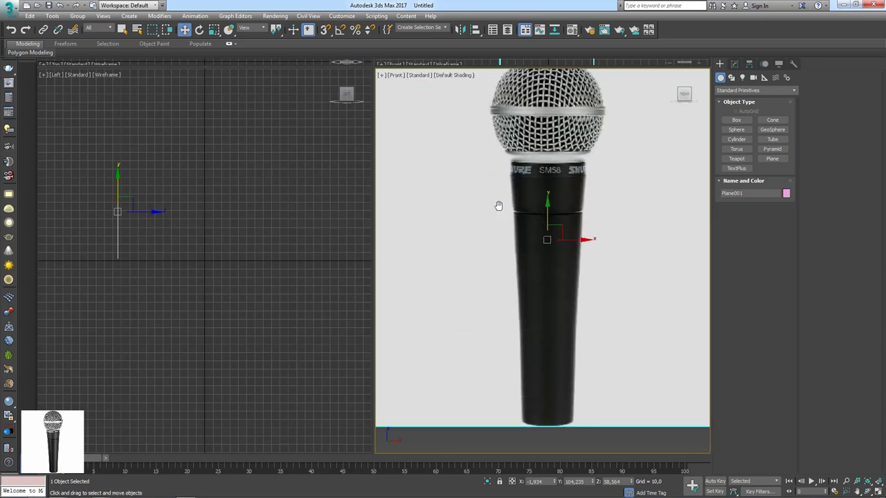
left_click(573, 30)
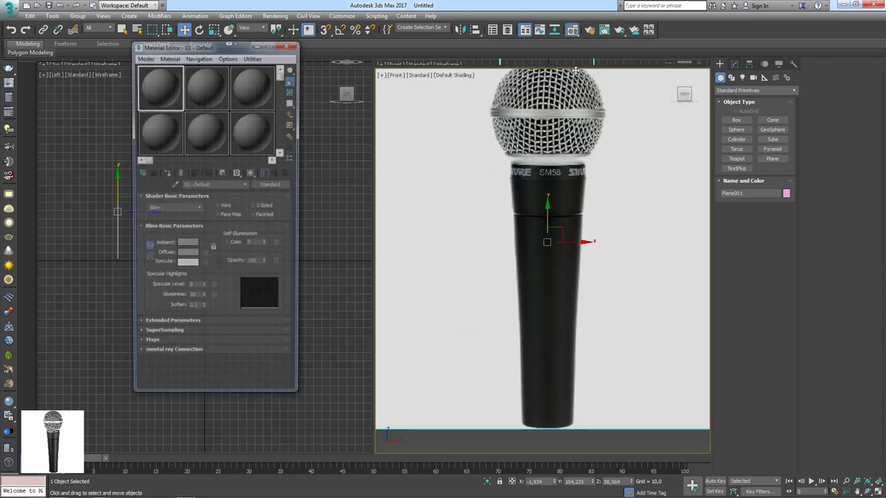
Step: Pick the plane's Material #25 with the eyedropper and lower its opacity to about 21
left_click(175, 185)
left_click(512, 256)
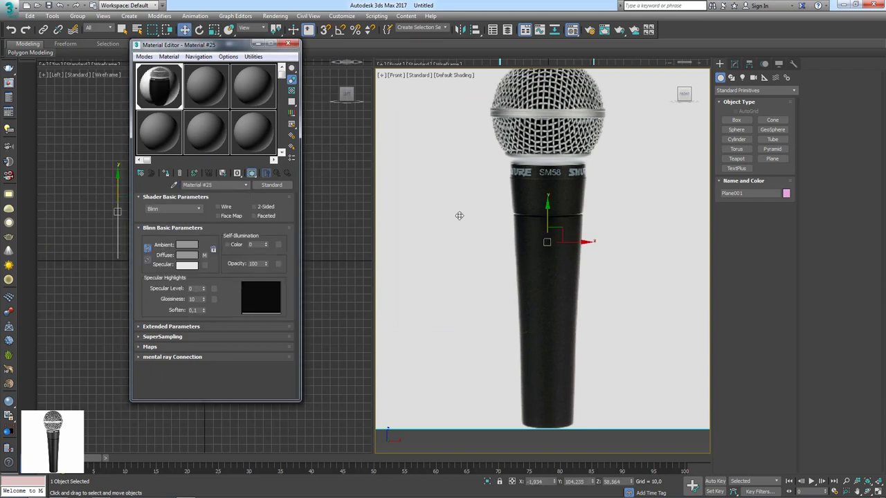
left_click_drag(266, 279, 267, 264)
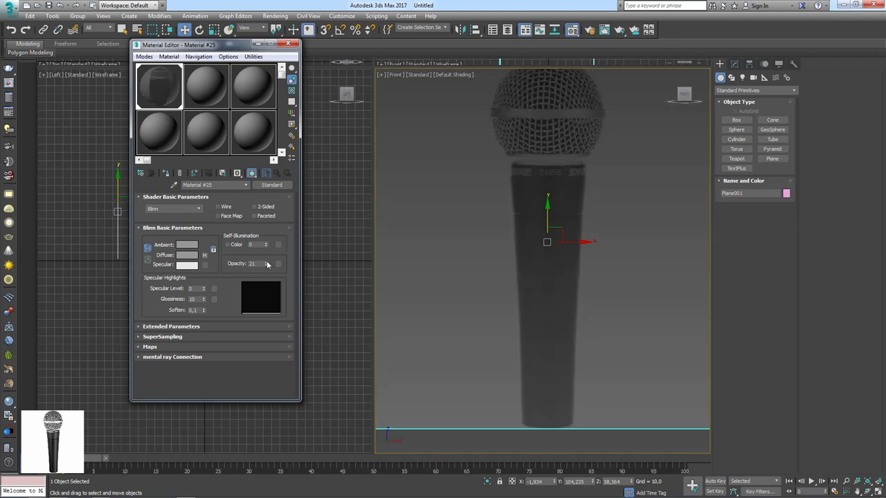
left_click(262, 44)
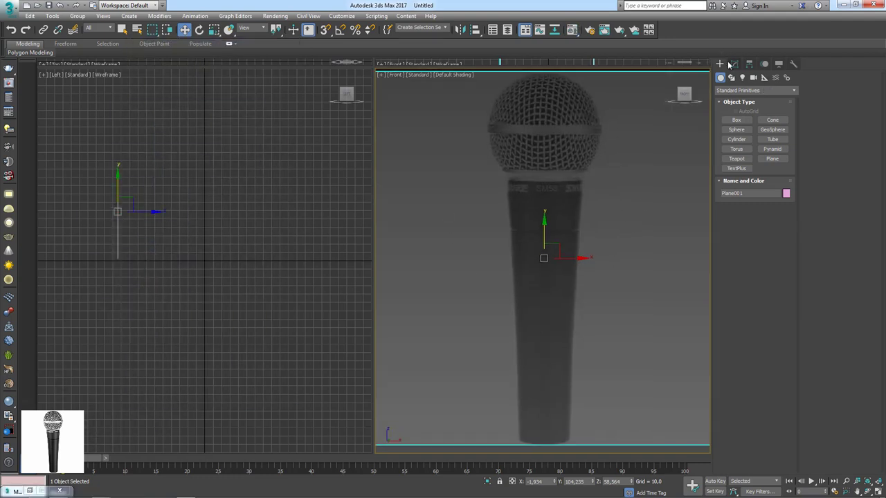
Step: Start a Line spline with its first vertex at the microphone's handle base
left_click(731, 77)
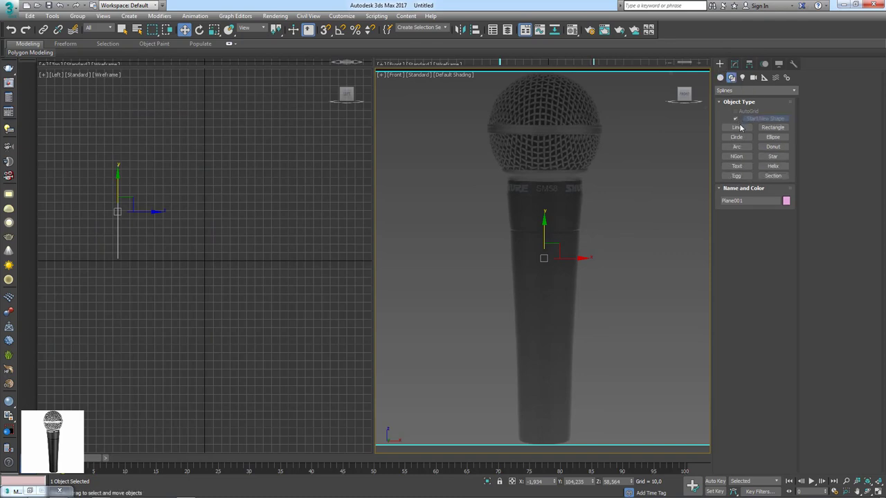
left_click(736, 127)
middle_click_drag(484, 320, 504, 263)
scroll(512, 300, "up", 2)
scroll(509, 301, "up", 2)
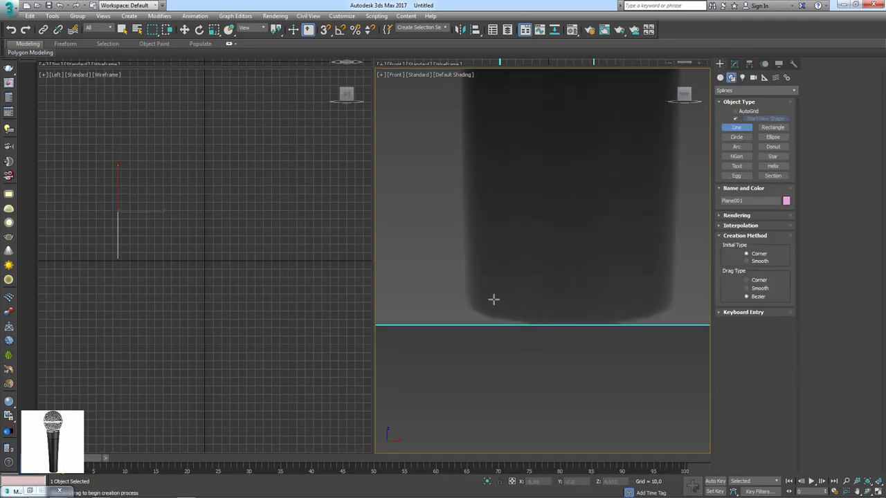
scroll(494, 300, "up", 2)
left_click(479, 365)
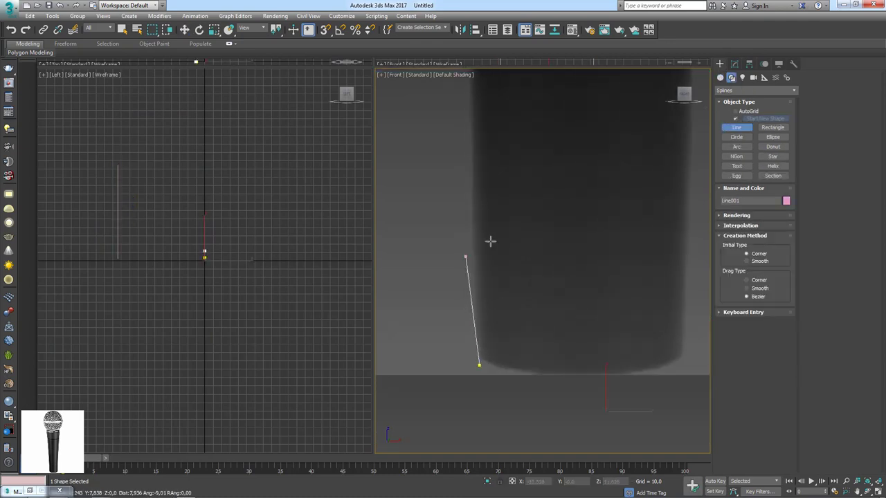
scroll(475, 237, "down", 2)
Step: Add vertices up the handle's left edge to the label band and the grille junction
left_click(489, 234)
middle_click_drag(495, 283, 515, 344)
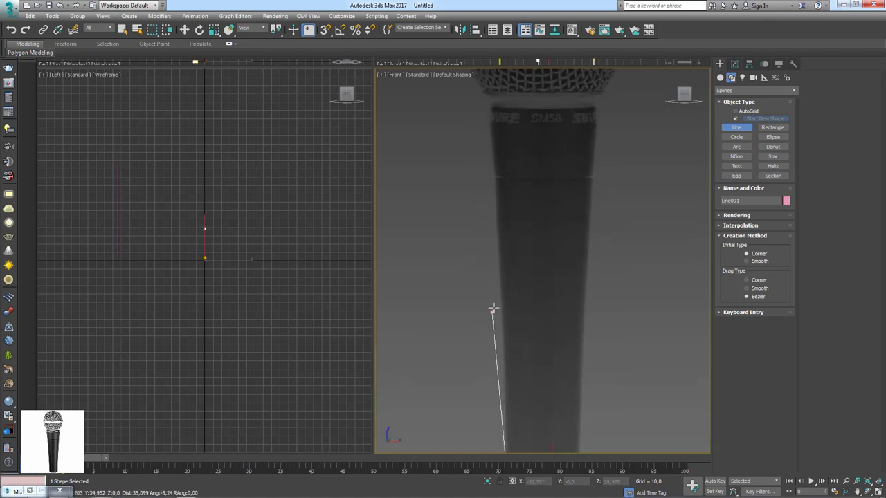
left_click(503, 305)
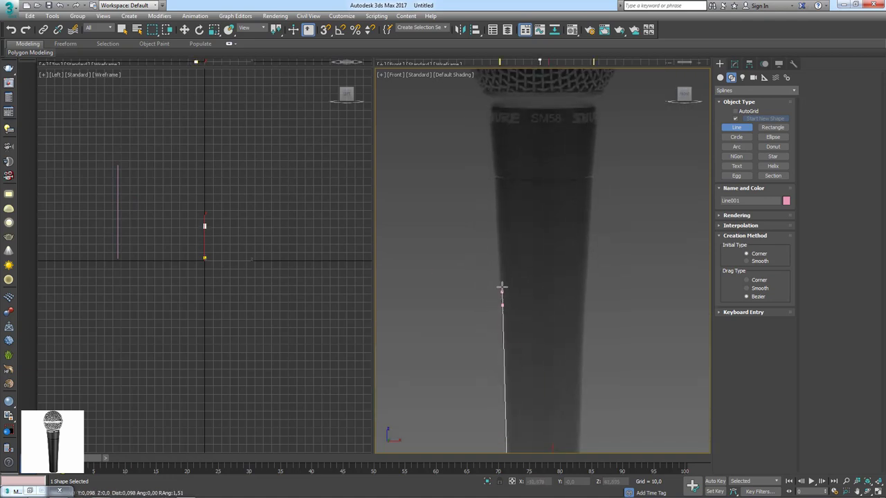
left_click(495, 190)
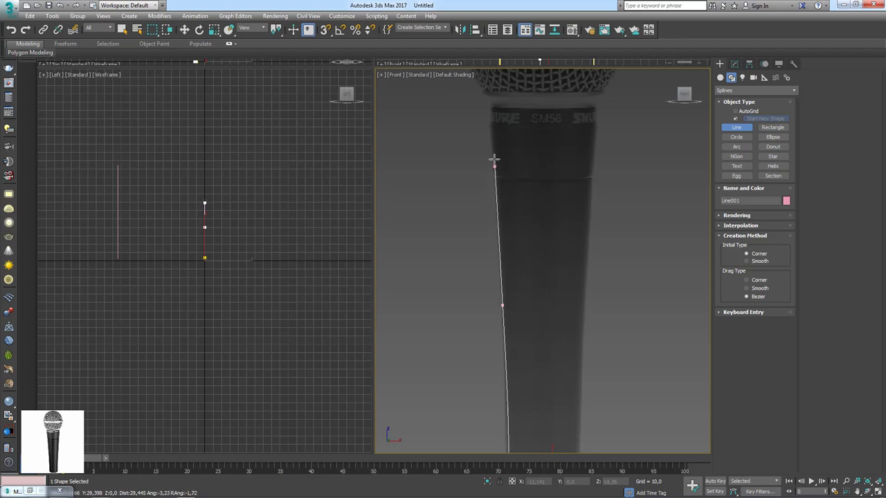
left_click(489, 126)
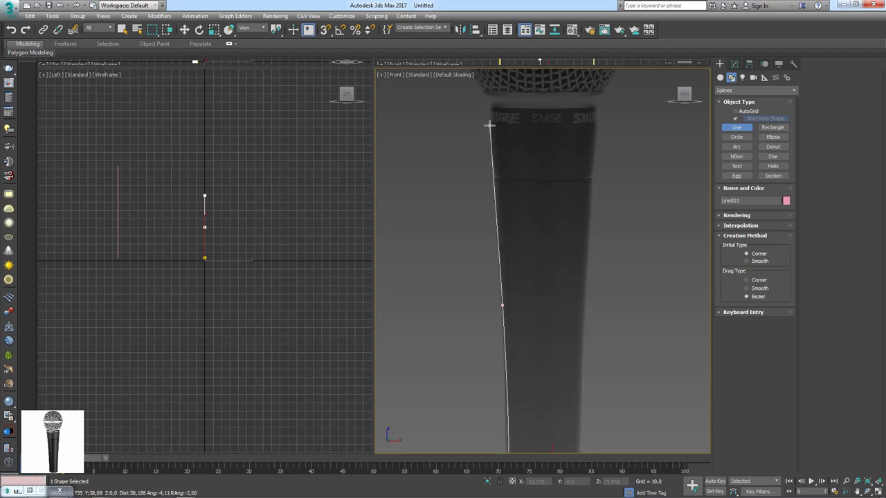
scroll(489, 115, "up", 4)
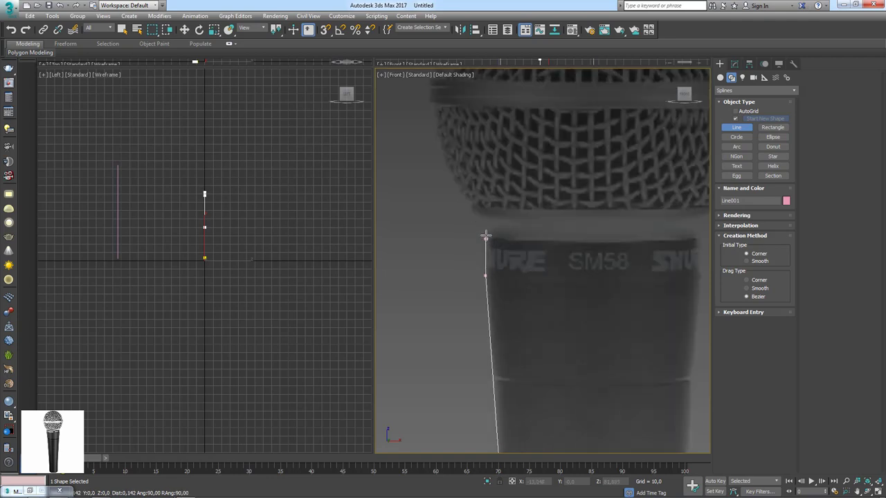
left_click(486, 236)
scroll(486, 236, "up", 2)
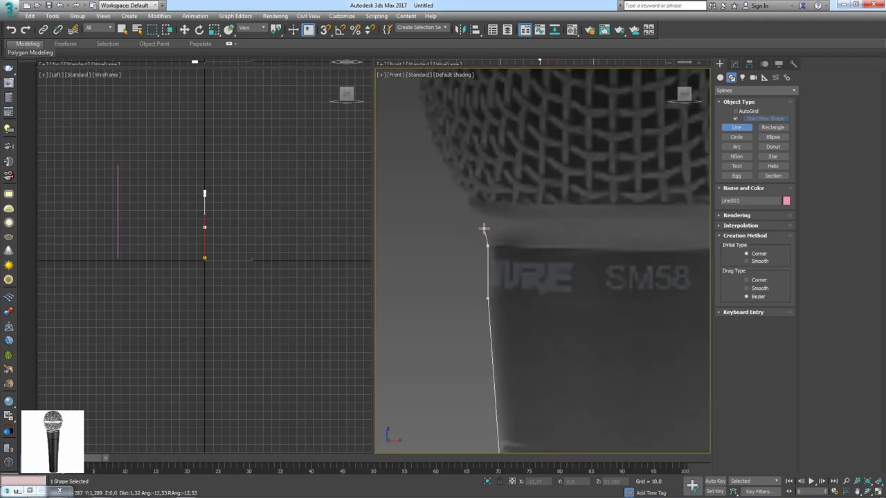
scroll(484, 228, "up", 2)
left_click(483, 237)
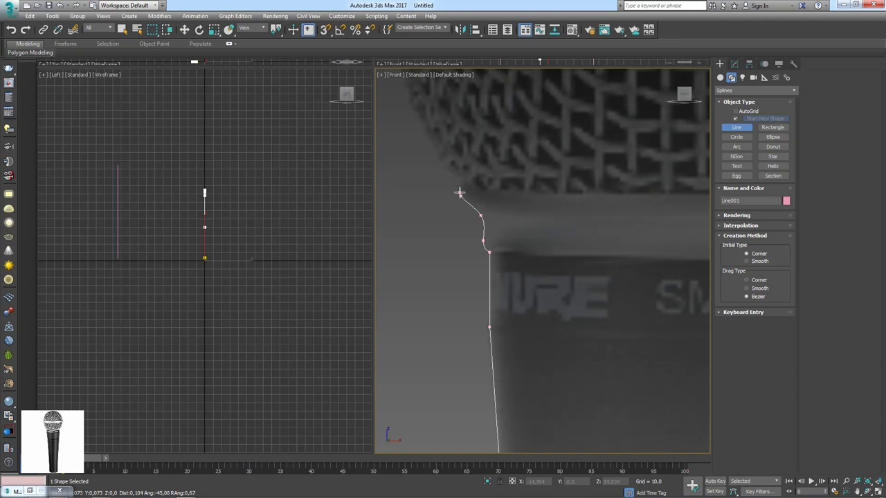
Step: Finish the profile with vertices out to the grille's side edge and its top corner
left_click(461, 183)
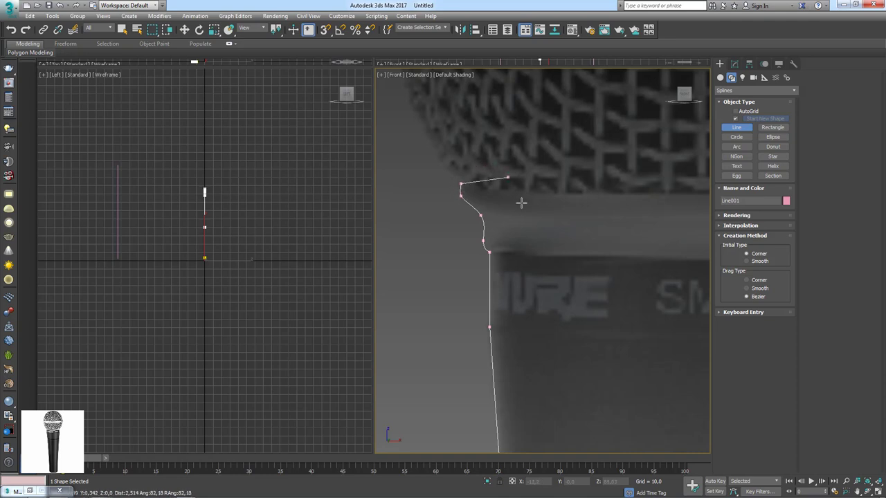
scroll(489, 233, "down", 2)
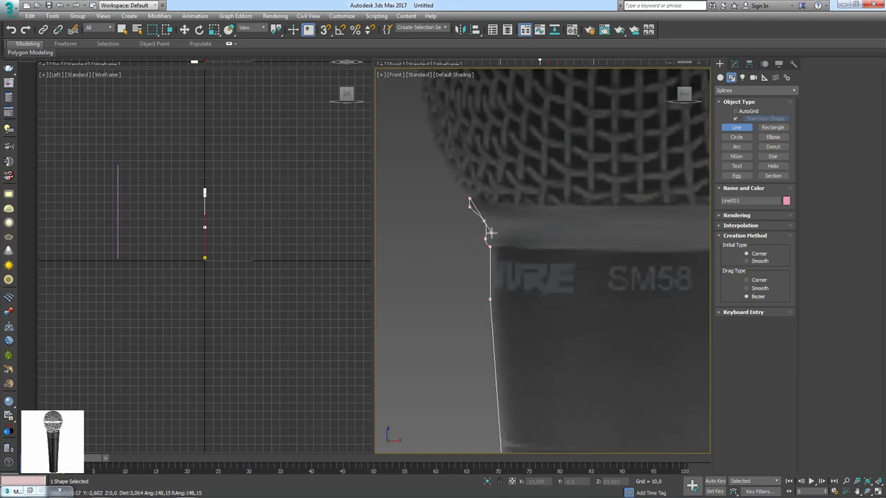
scroll(489, 232, "down", 2)
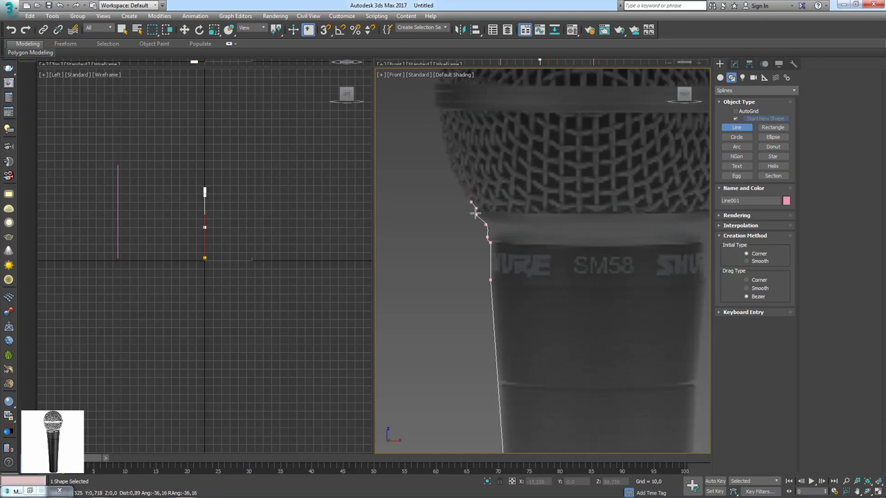
mouse_move(467, 151)
middle_mouse_down()
mouse_move(459, 257)
mouse_move(427, 317)
middle_mouse_up()
scroll(436, 242, "up", 5)
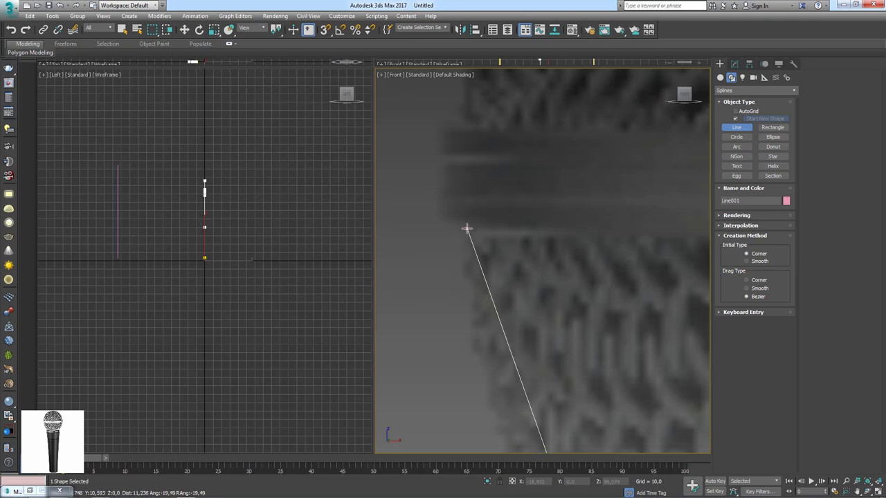
left_click(468, 229)
left_click(441, 227)
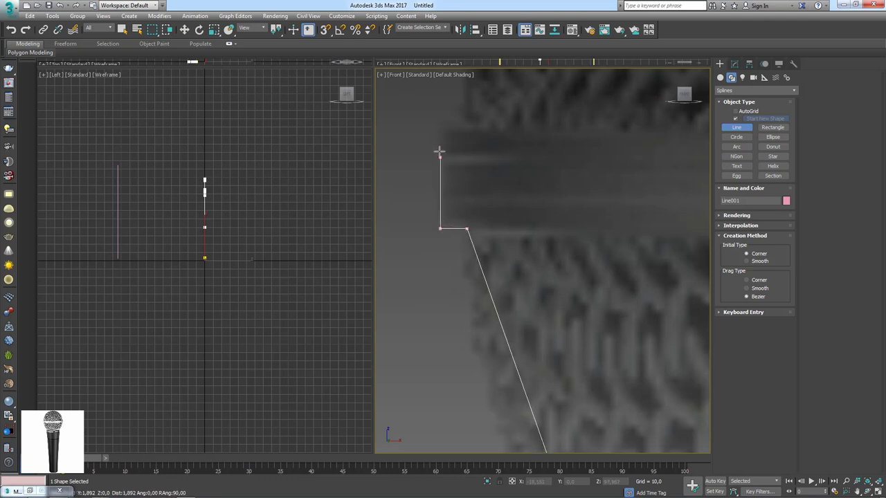
left_click(467, 125)
scroll(467, 125, "down", 3)
scroll(480, 138, "down", 2)
scroll(505, 166, "down", 2)
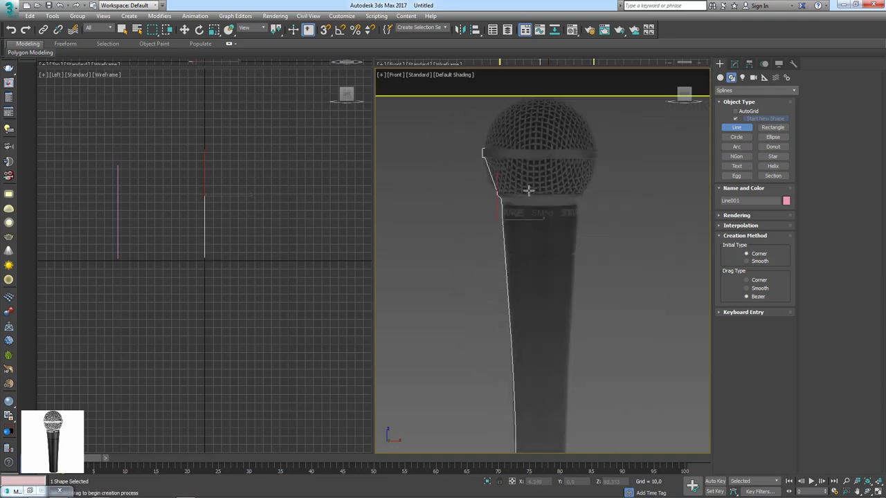
mouse_move(493, 311)
middle_mouse_down("alt")
mouse_move(519, 374)
mouse_move(520, 342)
mouse_move(475, 316)
middle_mouse_up("alt")
key("f")
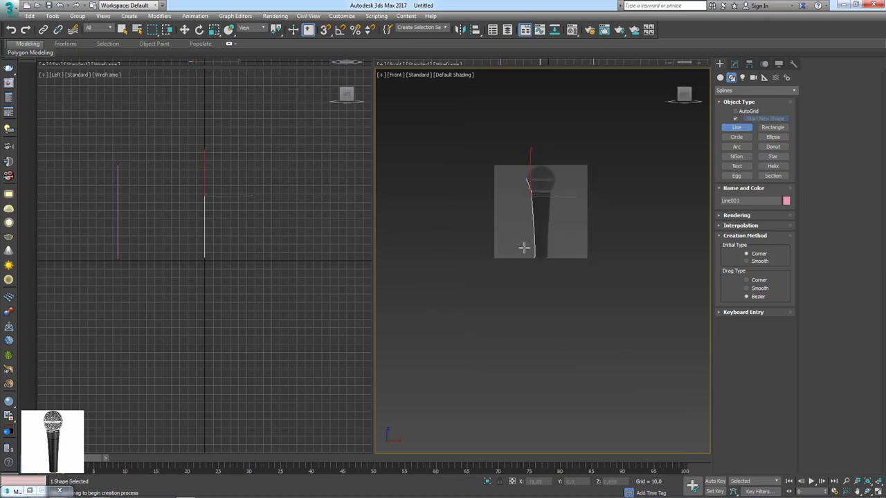
scroll(526, 277, "up", 3)
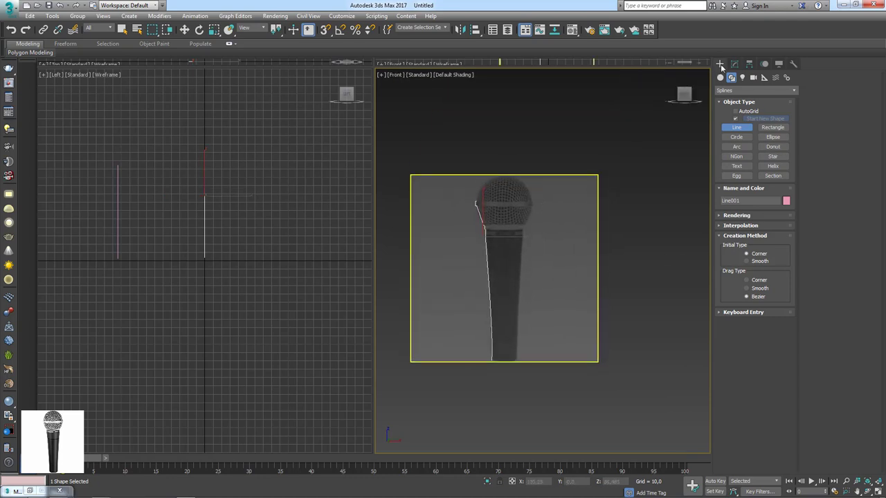
Step: Apply a Lathe modifier to Line001 and shift its axis to widen the revolved body
left_click(735, 65)
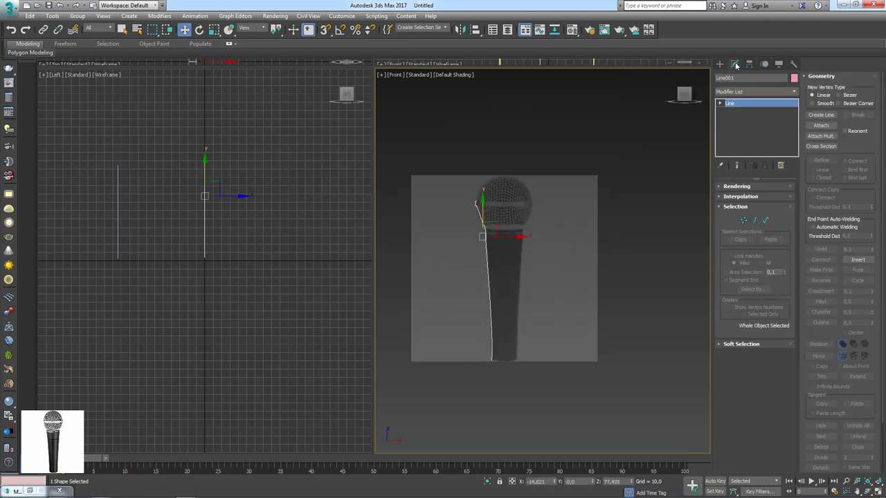
left_click(794, 91)
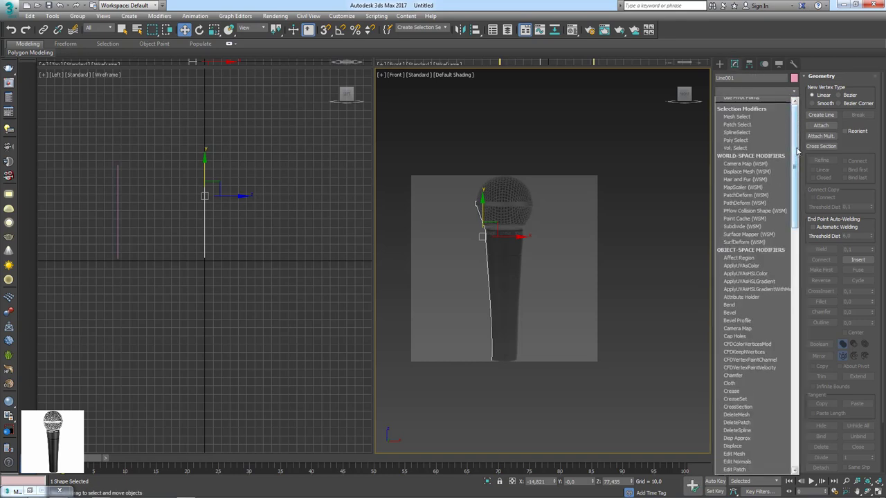
scroll(759, 272, "down", 8)
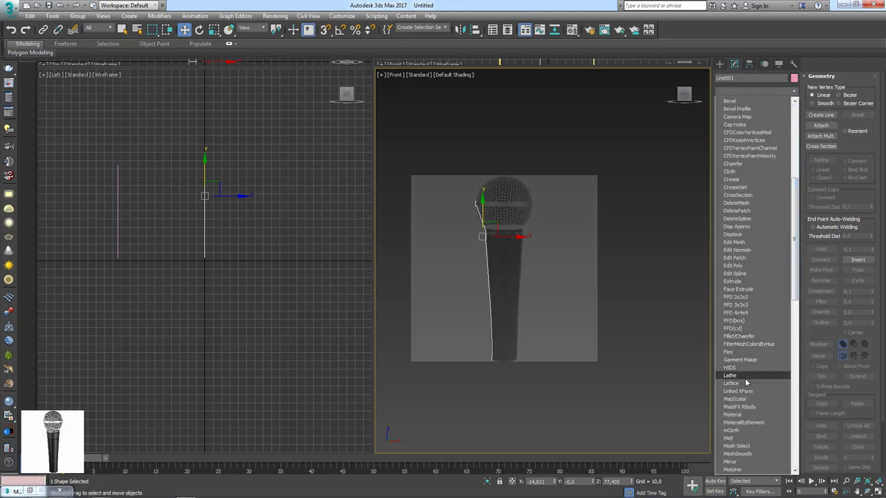
left_click(730, 375)
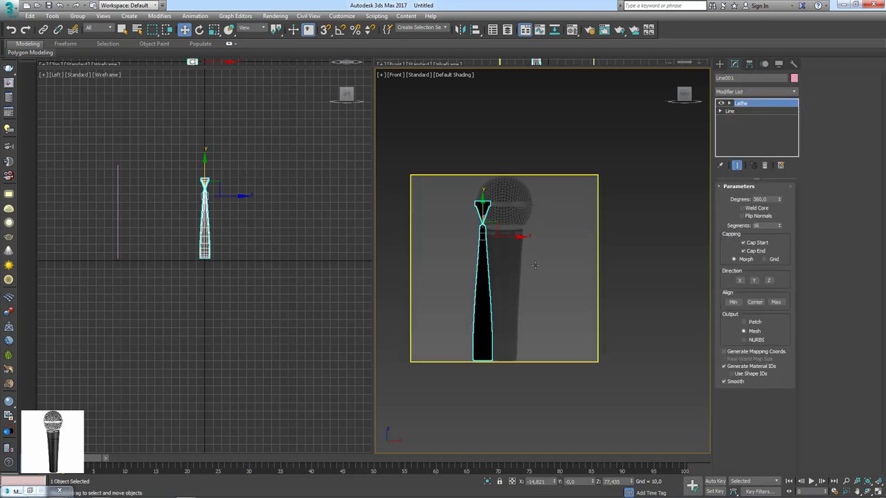
left_click(744, 111)
left_click_drag(507, 237, 533, 237)
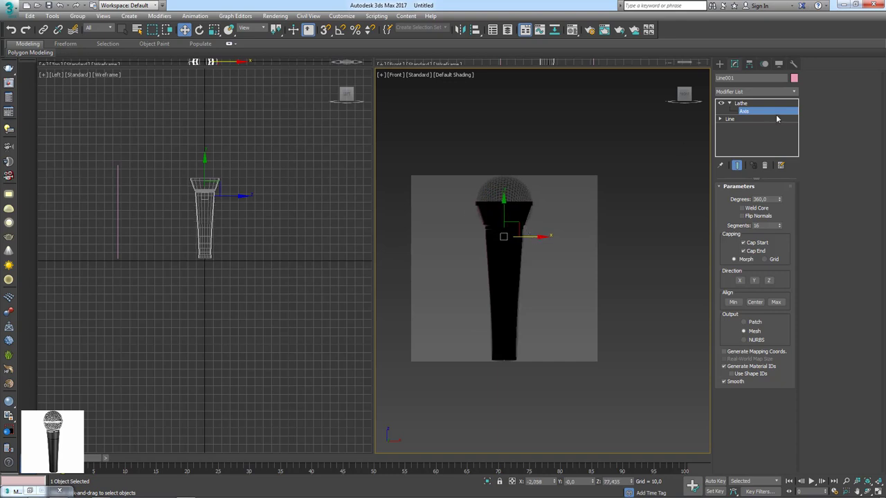
Step: With the Lathe off, delete the profile's upper segment at Segment level
left_click(721, 103)
scroll(489, 220, "up", 5)
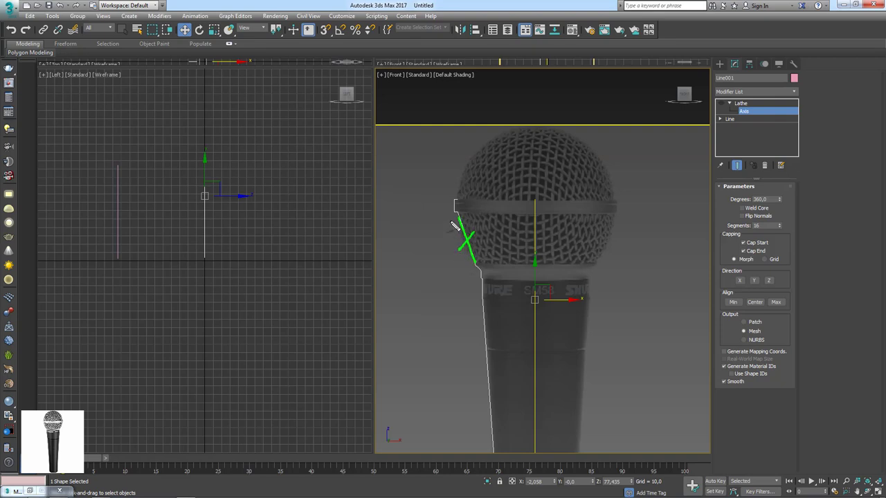
left_click(720, 119)
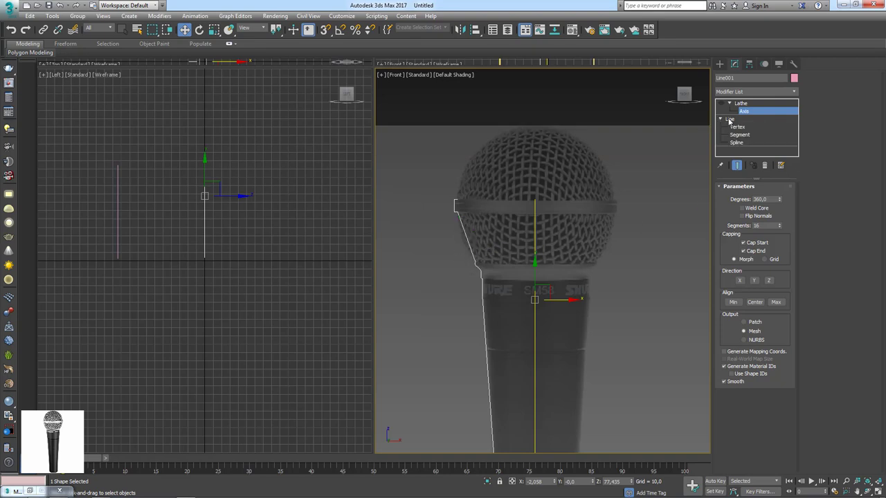
left_click(751, 135)
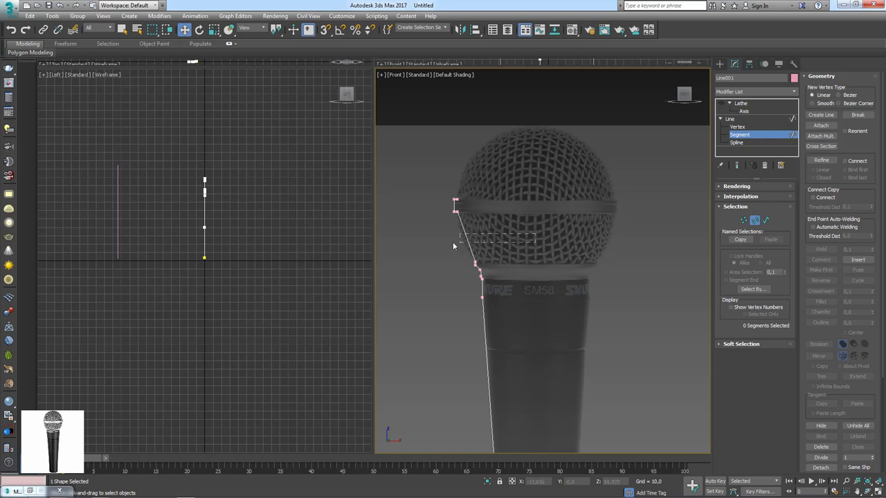
left_click_drag(454, 246, 430, 246)
key("Delete")
Step: Return to the Lathe result and enable Flip Normals so the body shades correctly
left_click(733, 119)
left_click(741, 103)
left_click(722, 103)
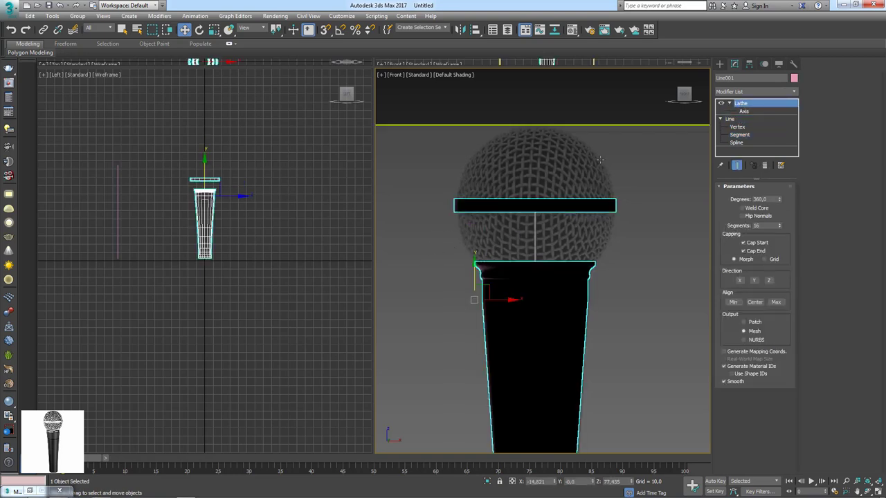
scroll(535, 233, "down", 5)
scroll(526, 254, "up", 5)
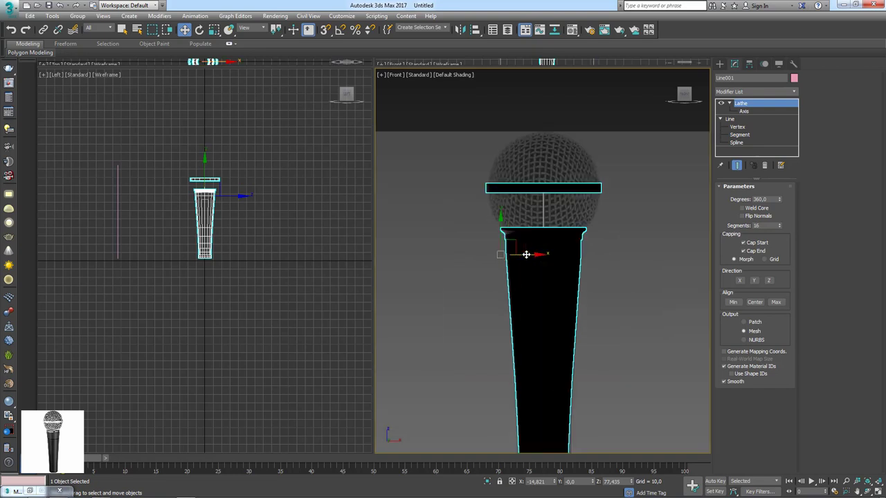
left_click(761, 199)
left_click(743, 216)
middle_click_drag(586, 309, 583, 226)
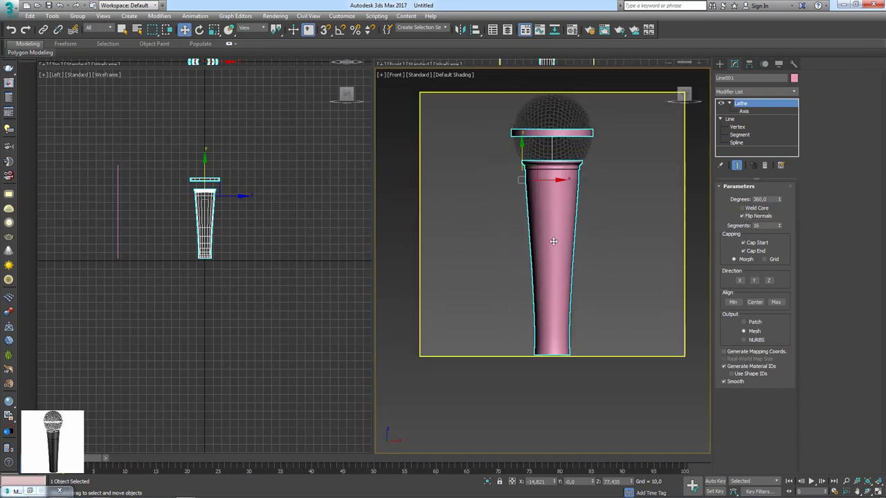
Step: In Perspective with Edged Faces shown, set the Lathe segments from 16 to 32
key("p")
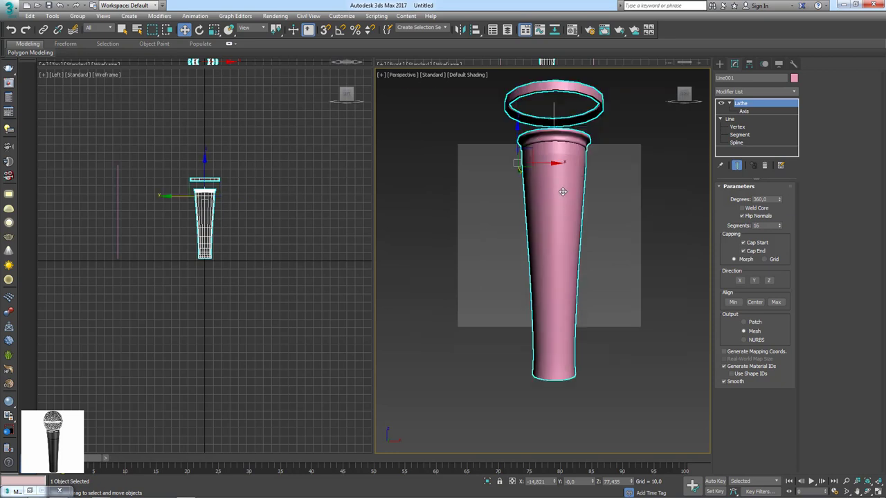
mouse_move(574, 194)
middle_mouse_down("alt")
mouse_move(587, 362)
mouse_move(579, 293)
mouse_move(584, 311)
mouse_move(524, 235)
mouse_move(575, 246)
middle_mouse_up("alt")
key("F4")
mouse_move(780, 227)
left_mouse_down()
mouse_move(779, 208)
mouse_move(765, 226)
left_mouse_up()
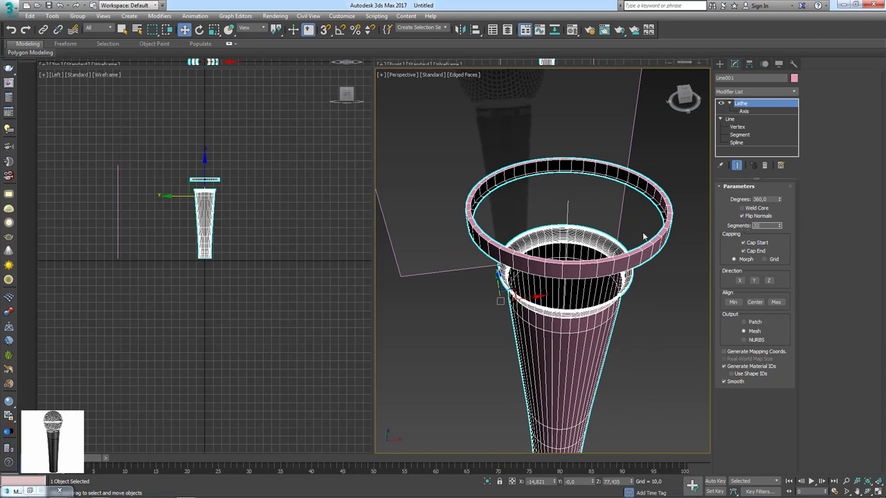
key("Return")
scroll(644, 238, "down", 2)
scroll(645, 232, "down", 2)
scroll(647, 226, "down", 2)
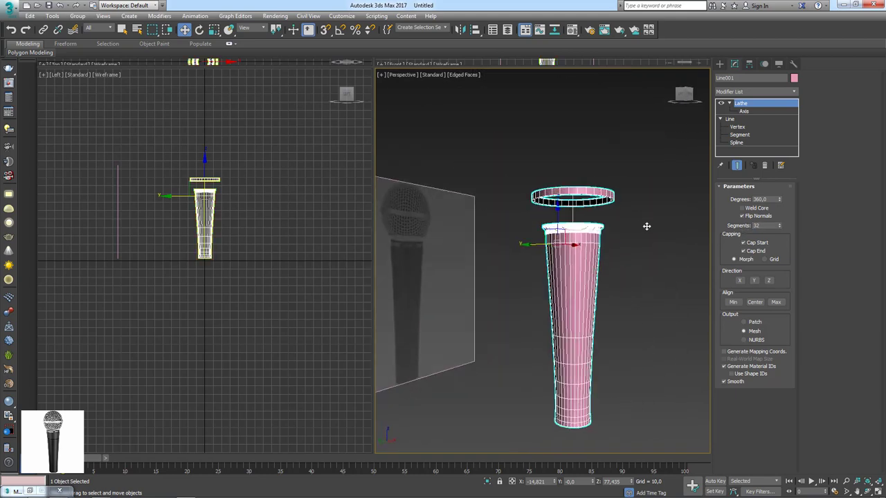
mouse_move(646, 226)
middle_mouse_down("alt")
mouse_move(511, 203)
mouse_move(754, 87)
middle_mouse_up("alt")
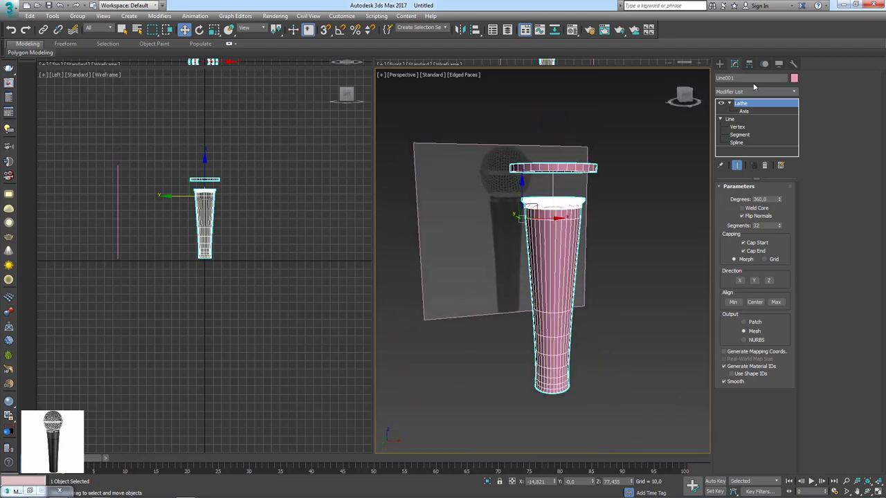
left_click(731, 103)
Step: Add an Edit Poly modifier on top of the body's Lathe
left_click(795, 94)
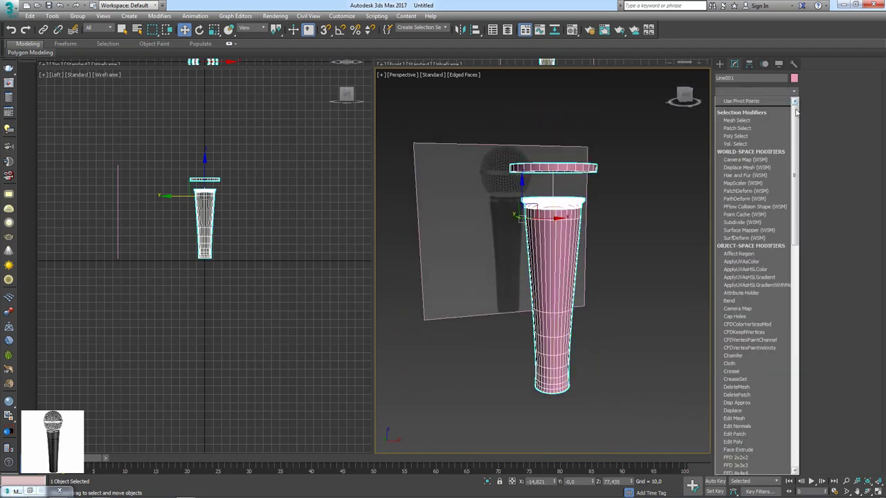
left_click_drag(796, 111, 796, 146)
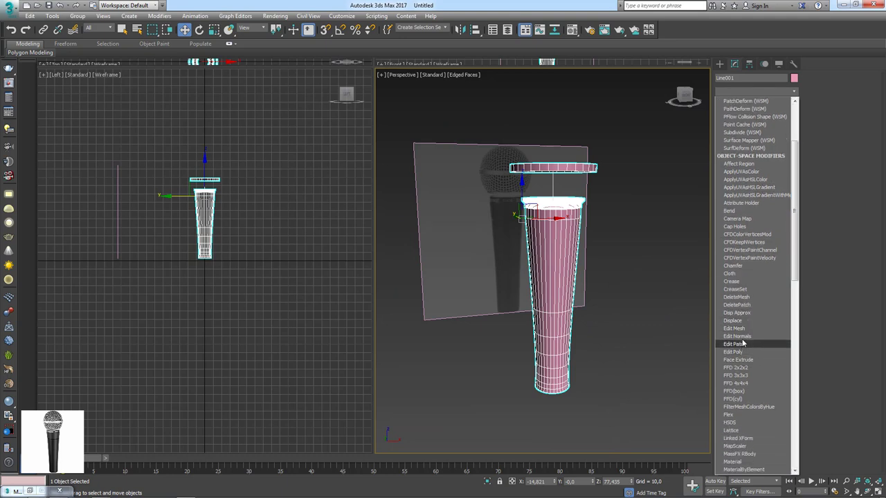
scroll(743, 317, "down", 1)
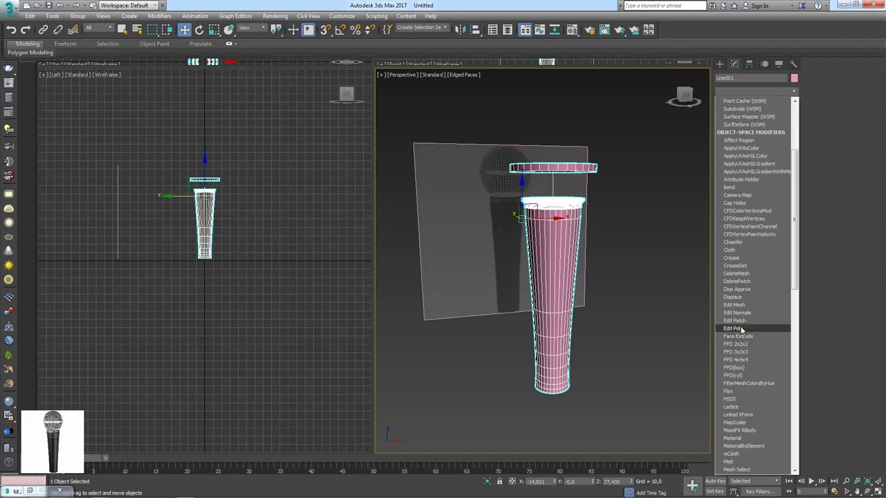
left_click(733, 338)
middle_click_drag(589, 229, 590, 267, "alt")
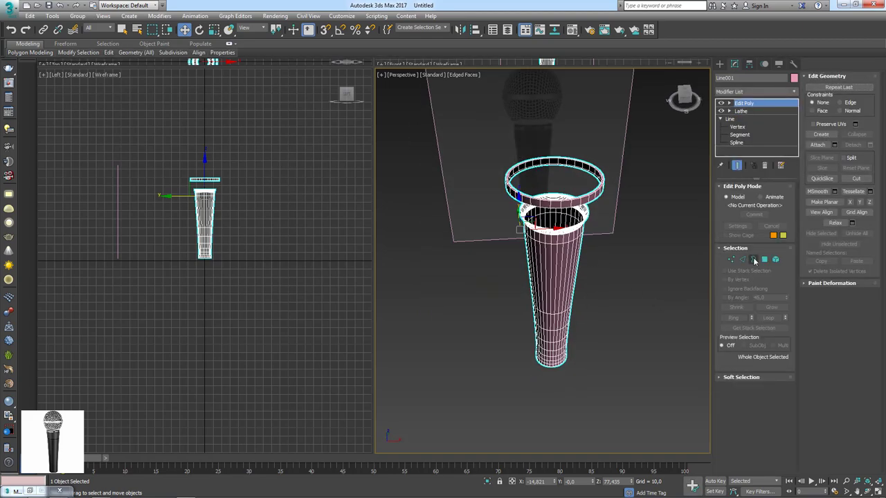
Step: Select the open bottom border and Shift-scale it inward into a new rim
left_click(755, 261)
left_click(552, 365)
mouse_move(552, 382)
middle_mouse_down("alt")
mouse_move(574, 286)
mouse_move(564, 264)
middle_mouse_up("alt")
key("r")
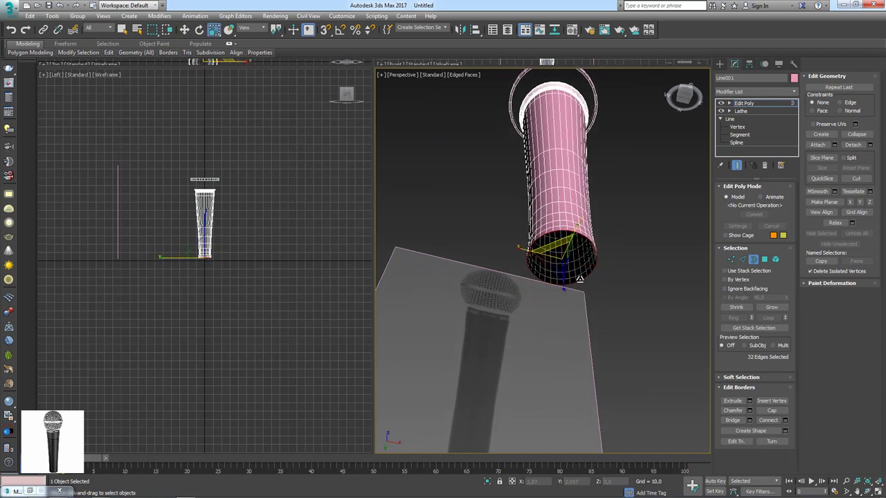
scroll(576, 270, "up", 1)
scroll(574, 265, "up", 2)
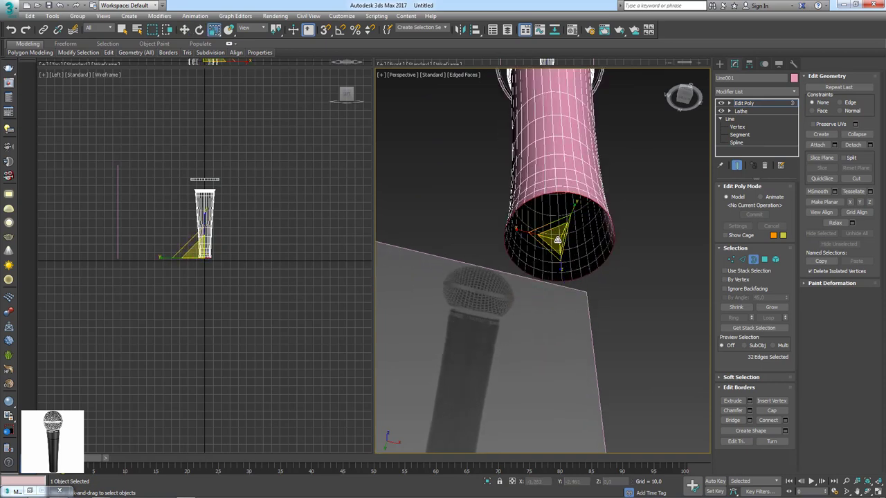
left_click_drag(556, 238, 556, 249, "shift")
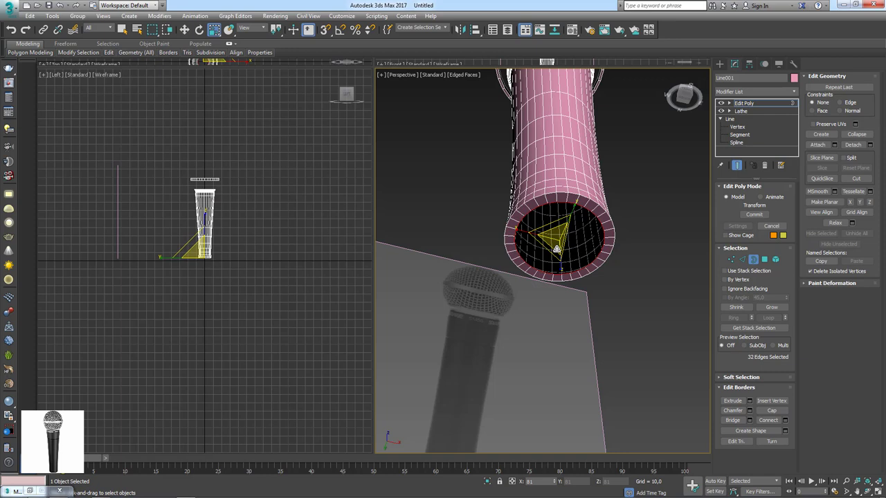
Step: Extrude the rim up inside the tube and scale it toward the centre
middle_click_drag(557, 249, 554, 223, "alt")
key("w")
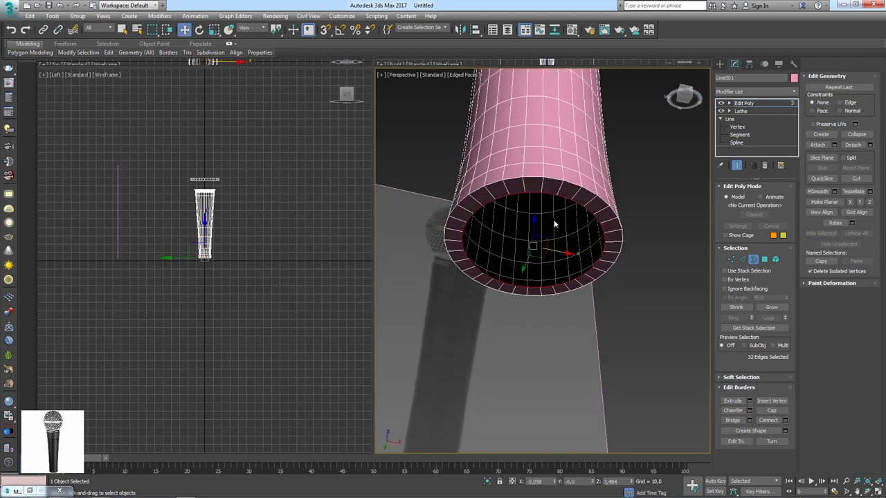
left_click_drag(535, 222, 534, 189, "shift")
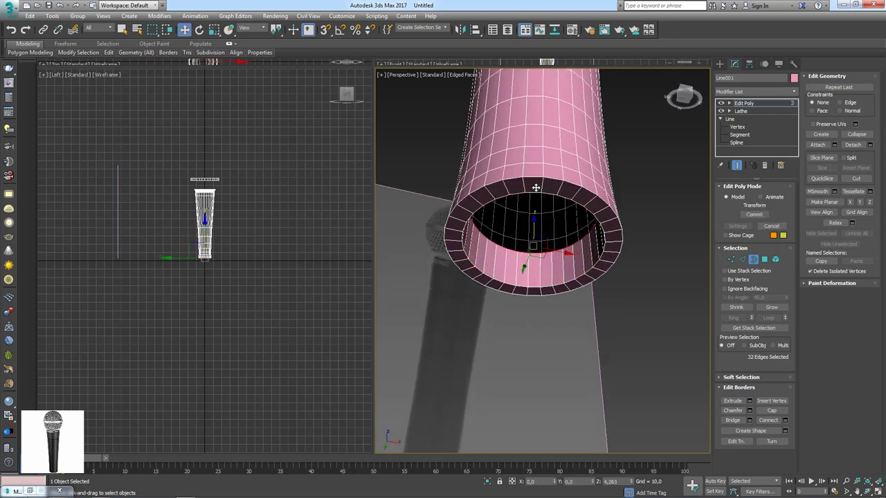
key("r")
left_click_drag(530, 214, 536, 232)
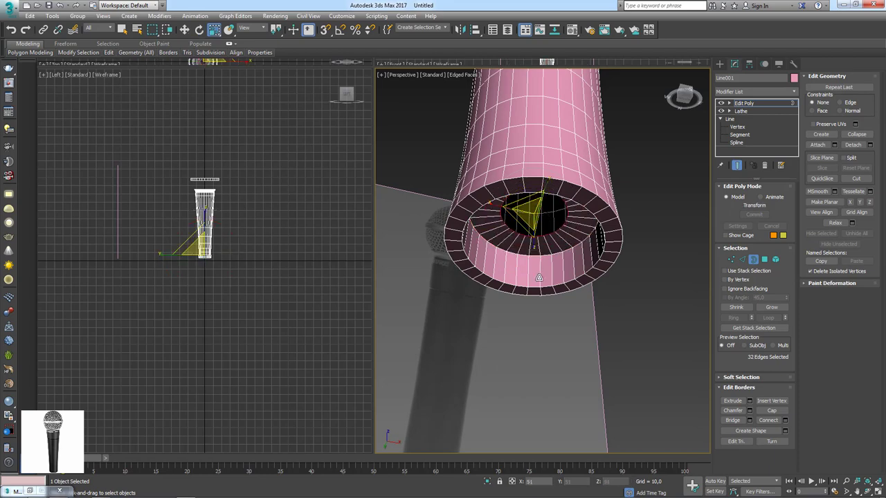
middle_click_drag(680, 288, 650, 252, "alt")
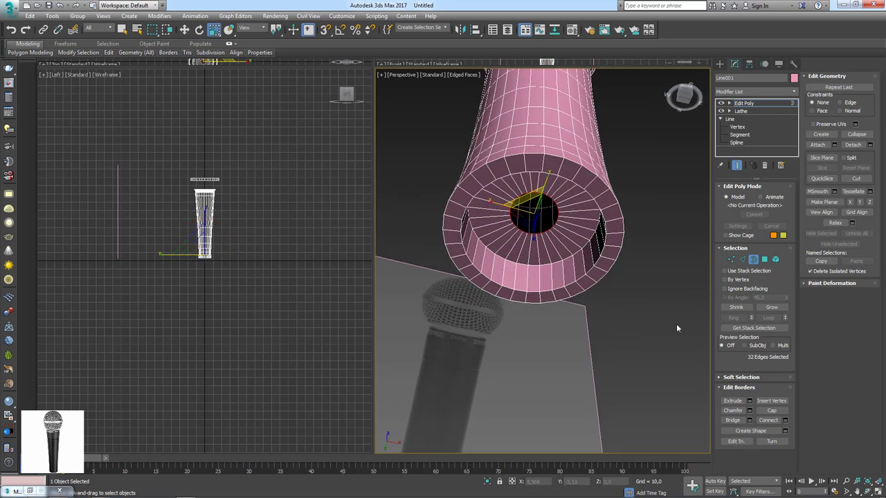
middle_click_drag(538, 253, 584, 245, "alt")
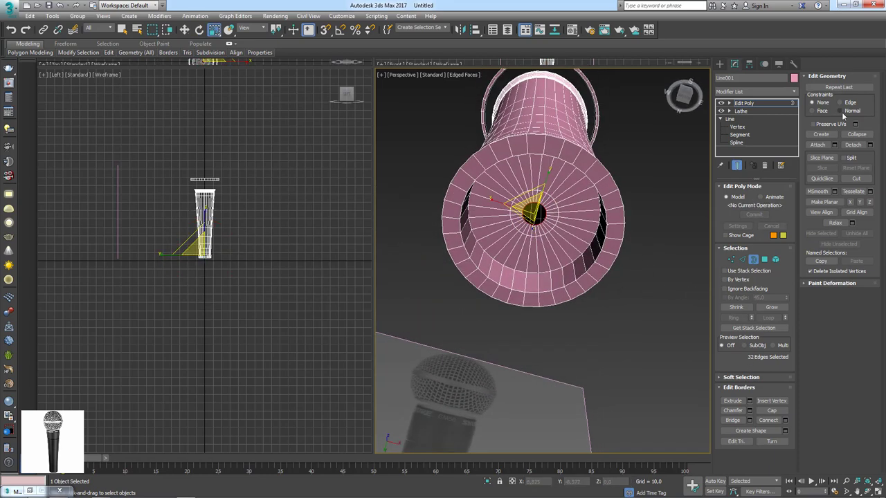
Step: Collapse the recessed border to a point to close the bottom end
left_click(858, 133)
mouse_move(551, 183)
middle_mouse_down("alt")
mouse_move(566, 252)
mouse_move(587, 171)
mouse_move(709, 119)
middle_mouse_up("alt")
scroll(566, 252, "down", 3)
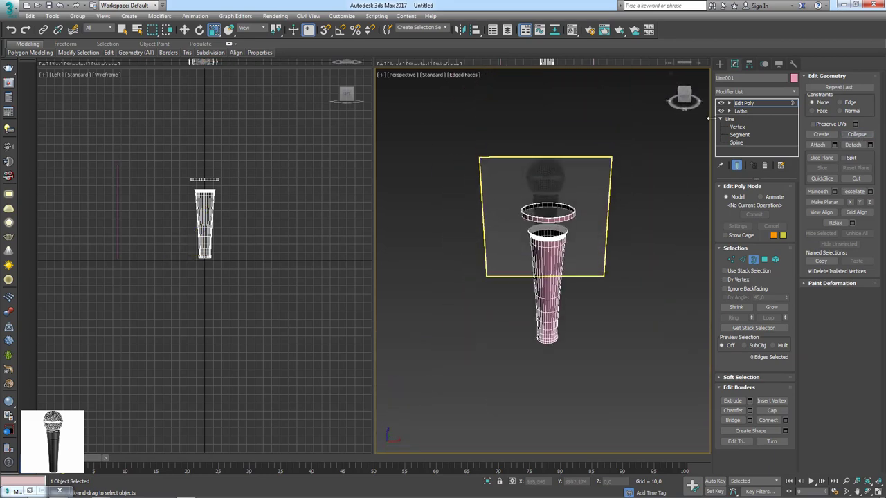
left_click(743, 103)
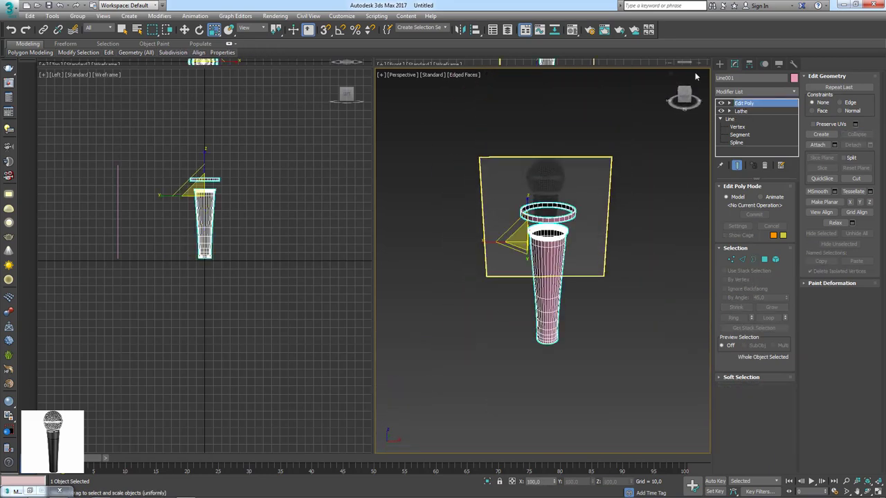
left_click(794, 78)
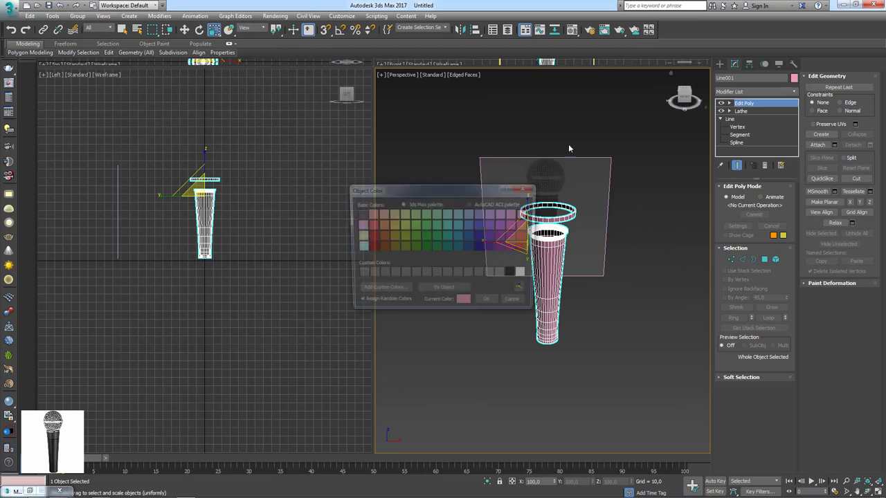
left_click(515, 277)
left_click(489, 304)
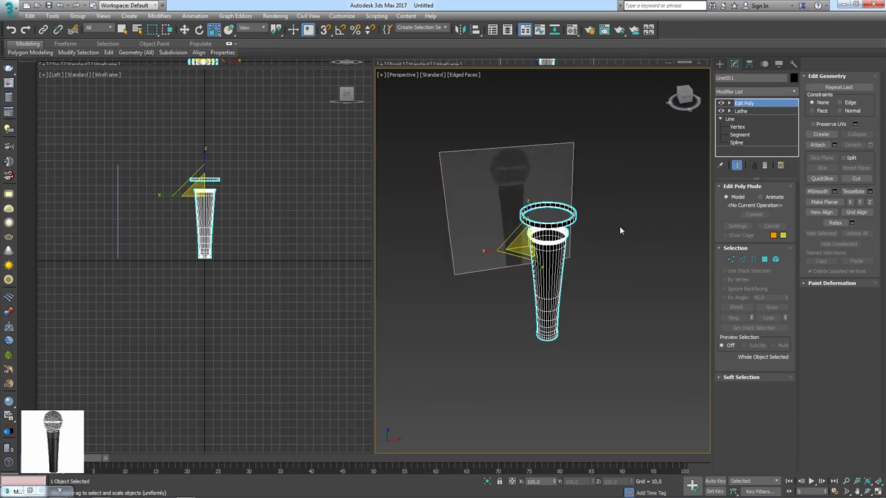
left_click(573, 30)
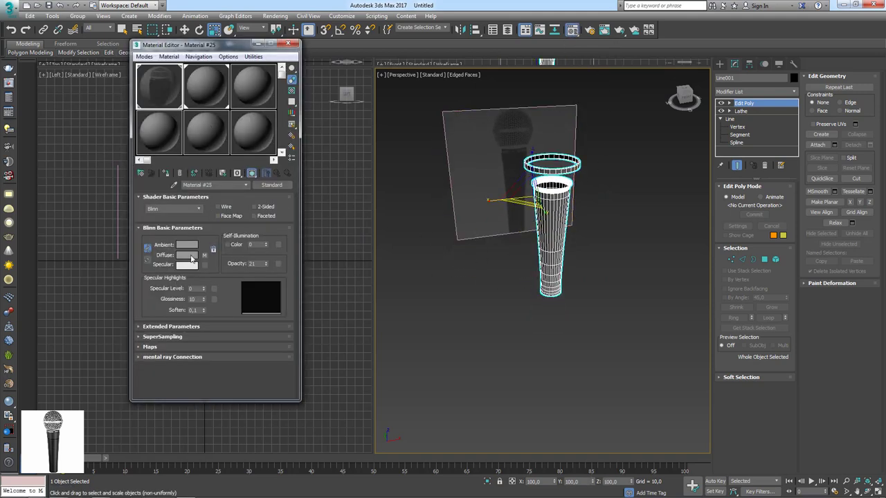
left_click(188, 256)
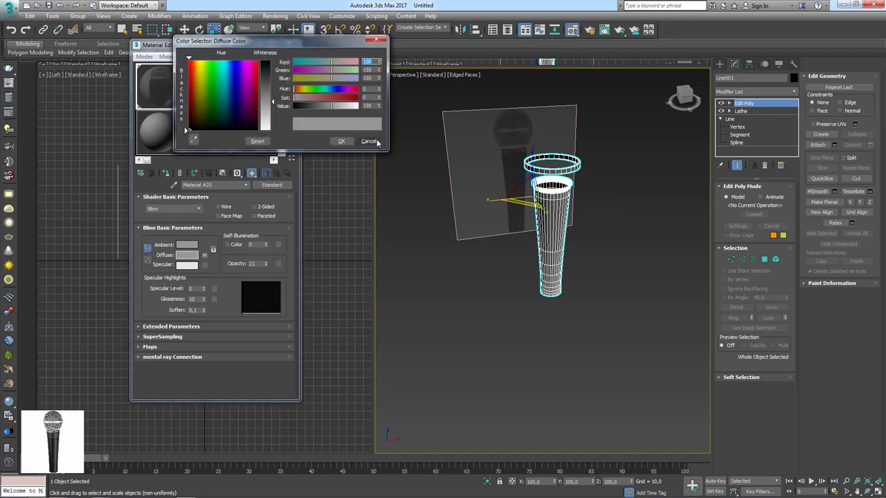
left_click(369, 143)
left_click(206, 87)
left_click(188, 256)
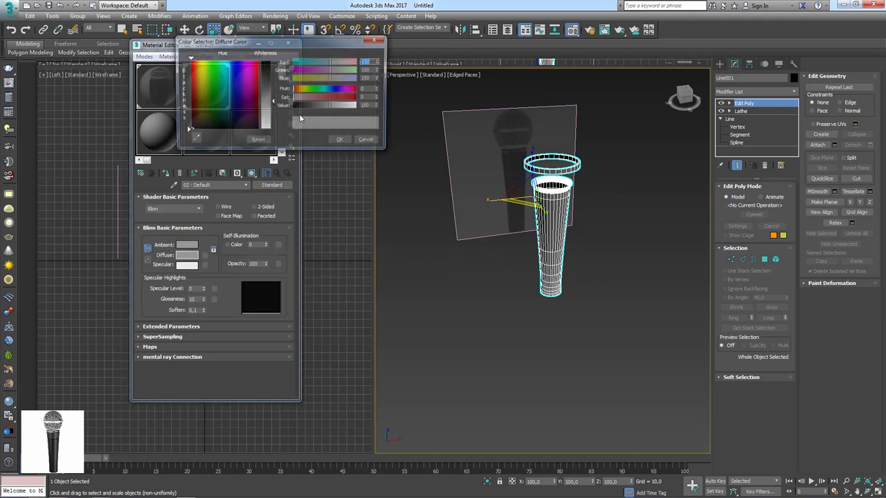
left_click_drag(305, 105, 281, 111)
left_click(341, 140)
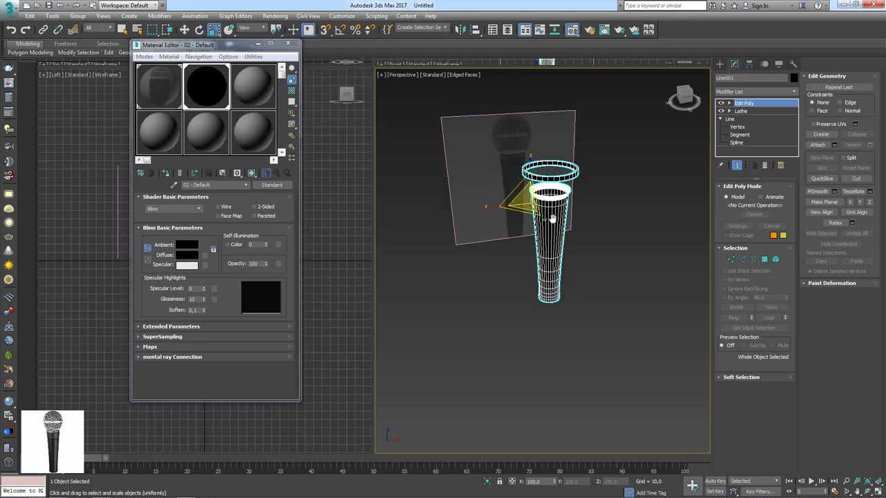
scroll(584, 214, "up", 3)
left_click(795, 77)
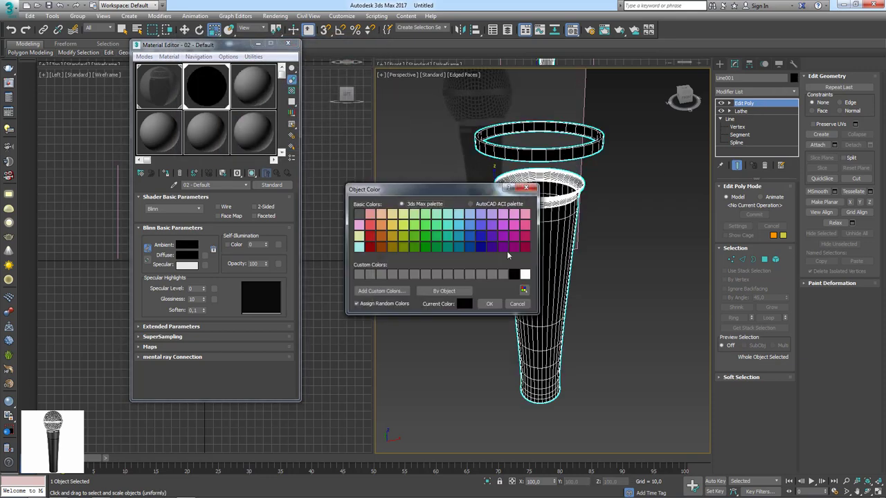
left_click(490, 304)
left_click(617, 302)
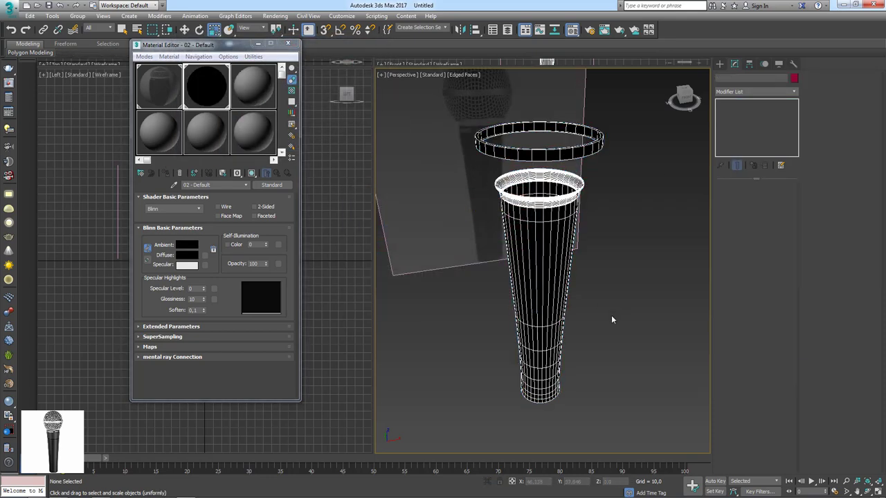
middle_click_drag(611, 315, 580, 293, "alt")
key("shift+z")
key("F4")
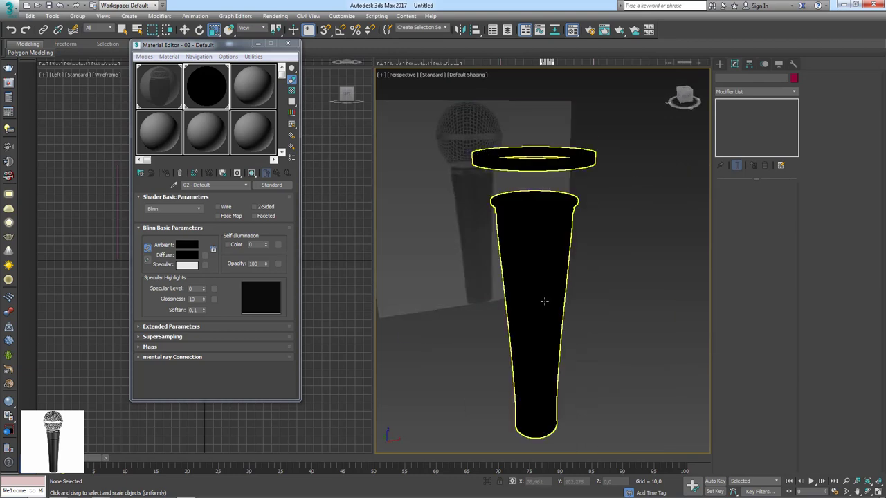
key("F4")
key("F4")
key("F4")
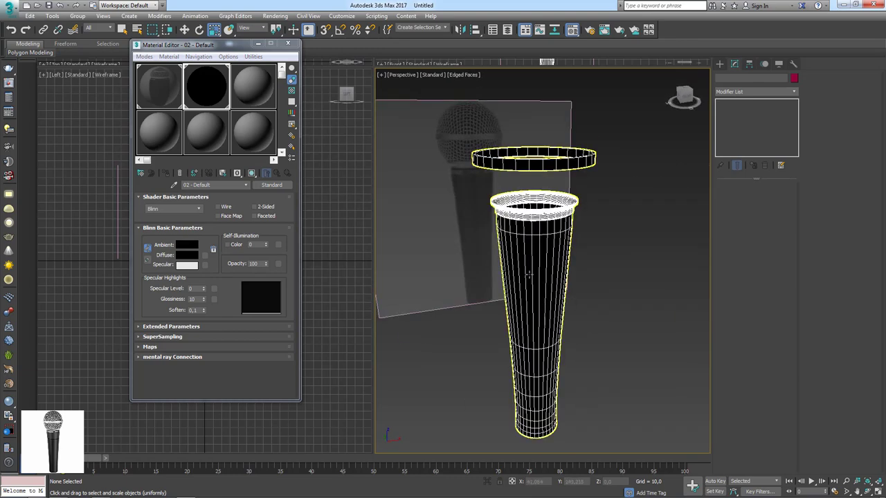
left_click(528, 275)
middle_click_drag(549, 248, 540, 257, "alt")
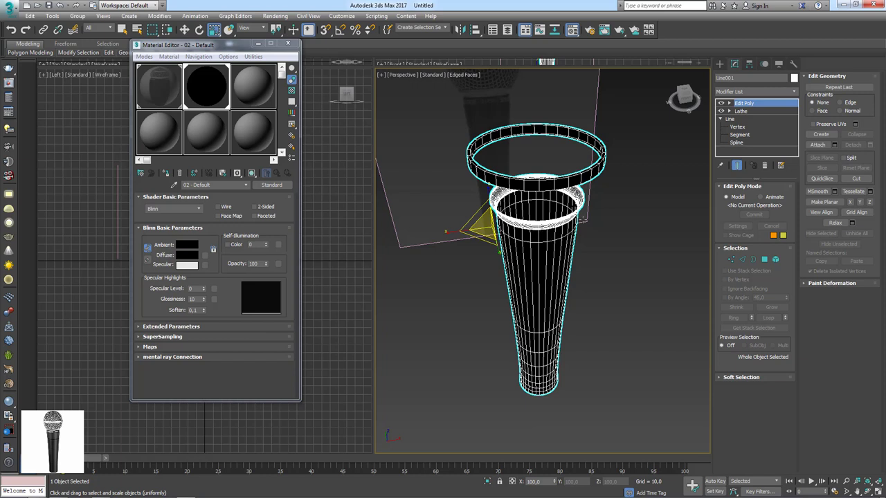
Step: Centre Line001's pivot on the body with Affect Pivot Only and Center to Object
left_click(751, 65)
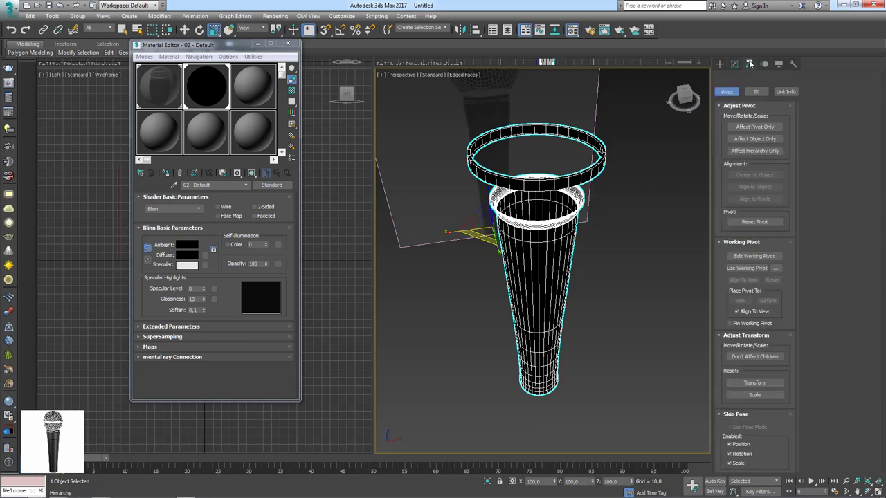
left_click(755, 128)
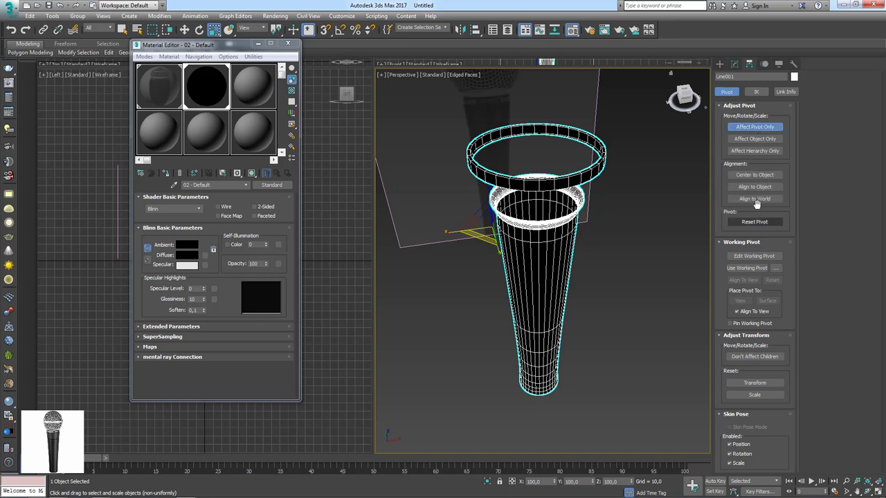
left_click(754, 175)
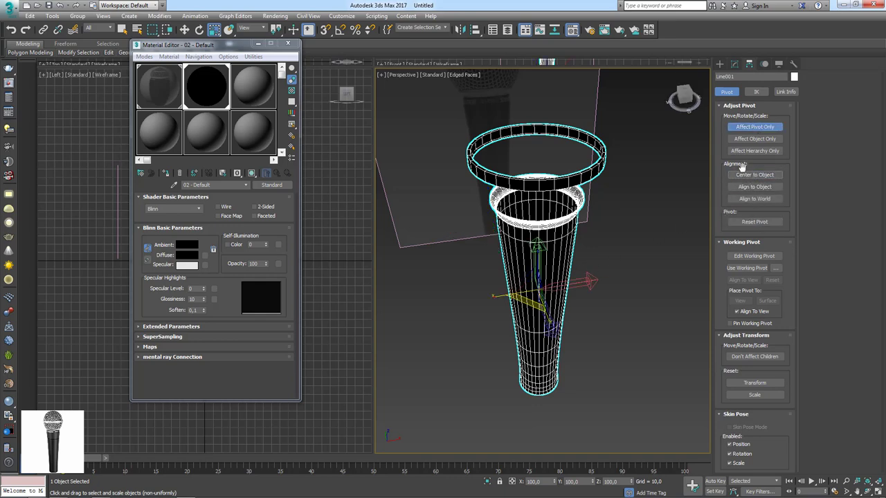
left_click(755, 128)
mouse_move(609, 208)
middle_mouse_down("alt")
mouse_move(621, 179)
mouse_move(539, 261)
mouse_move(535, 284)
middle_mouse_up("alt")
scroll(621, 179, "down", 5)
scroll(595, 207, "up", 5)
scroll(540, 260, "up", 5)
scroll(515, 236, "down", 4)
scroll(499, 257, "up", 4)
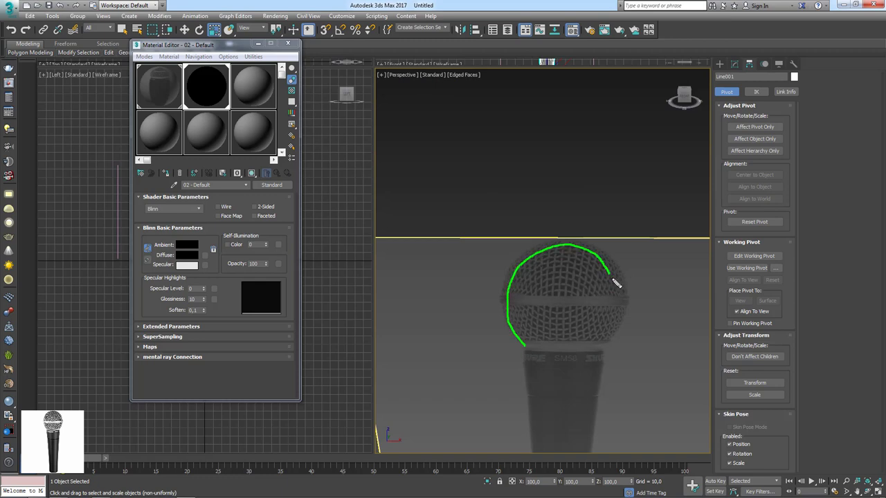
scroll(604, 350, "down", 5)
middle_click_drag(604, 350, 657, 291, "alt")
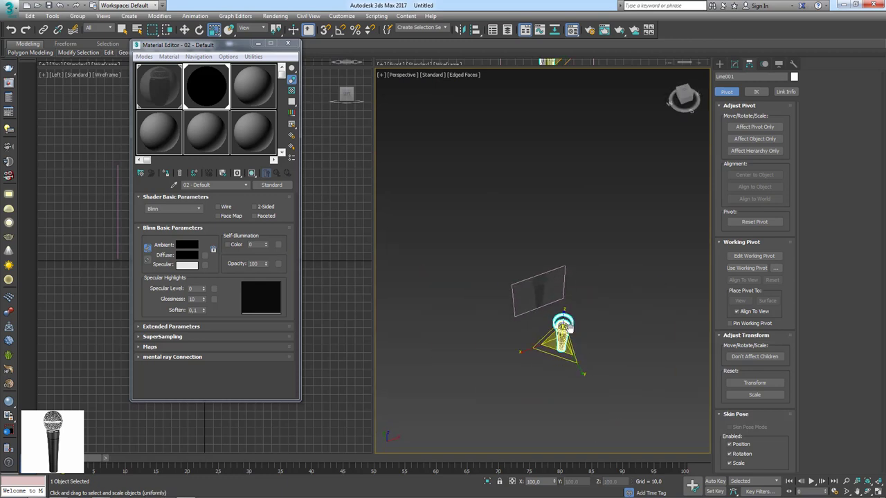
Step: Create a standard-primitive sphere beside the microphone with Base To Pivot enabled
left_click(721, 64)
mouse_move(657, 184)
middle_mouse_down("alt")
mouse_move(524, 358)
mouse_move(677, 179)
middle_mouse_up("alt")
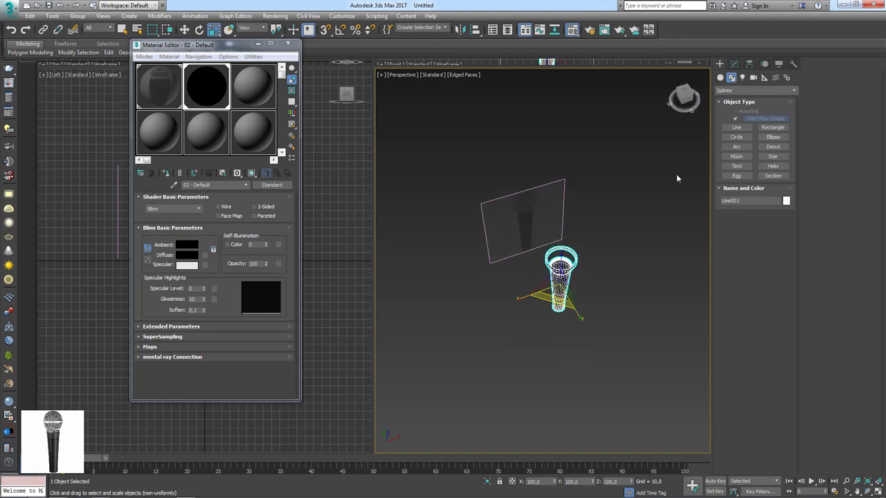
left_click(721, 76)
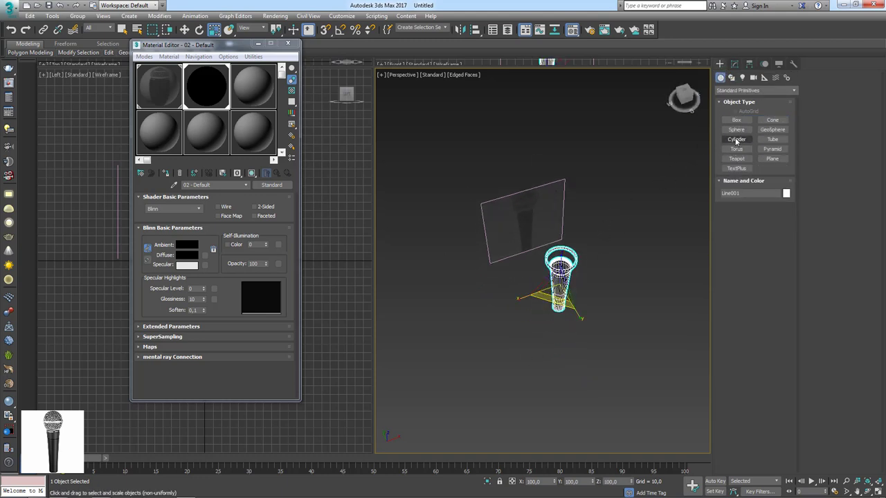
left_click(736, 130)
left_click_drag(635, 289, 647, 291)
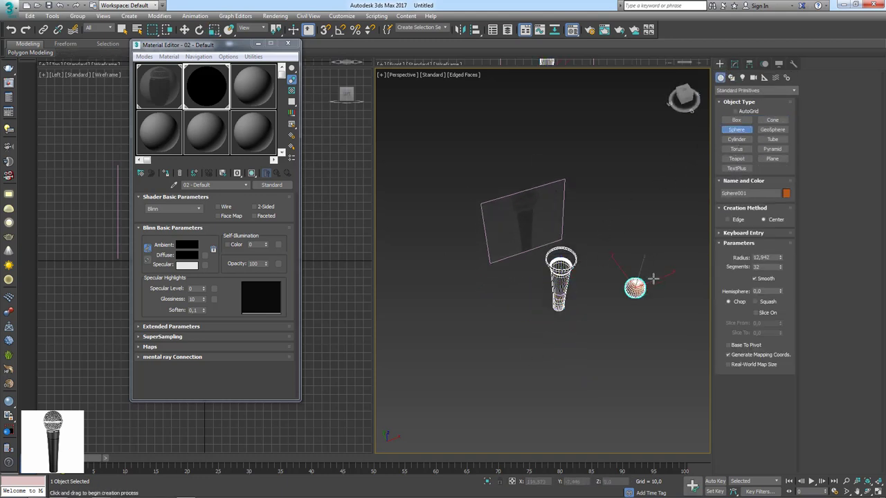
left_click(735, 346)
middle_click_drag(679, 322, 597, 95, "alt")
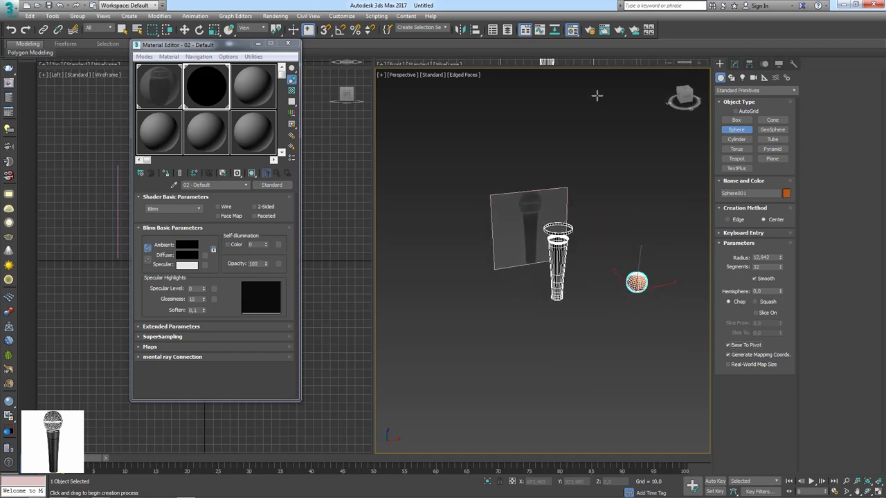
Step: Align the sphere to Line001, matching pivot point to pivot point on X, Y and Z
left_click(477, 30)
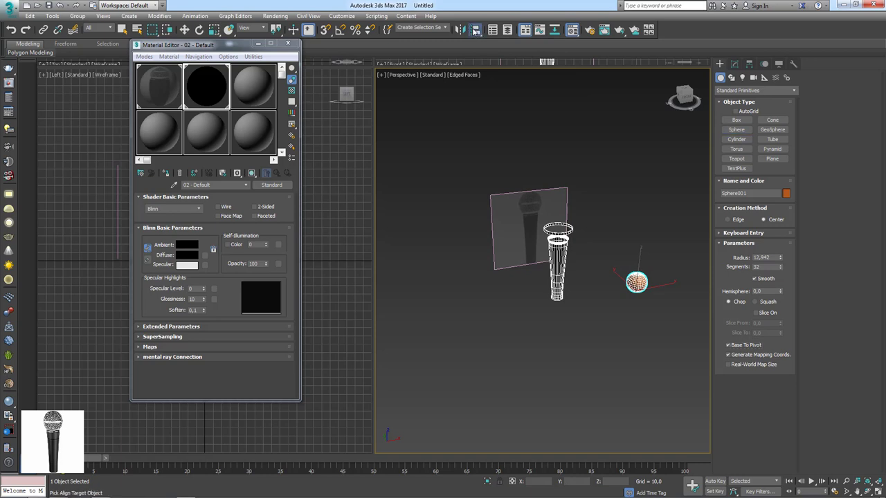
left_click(567, 263)
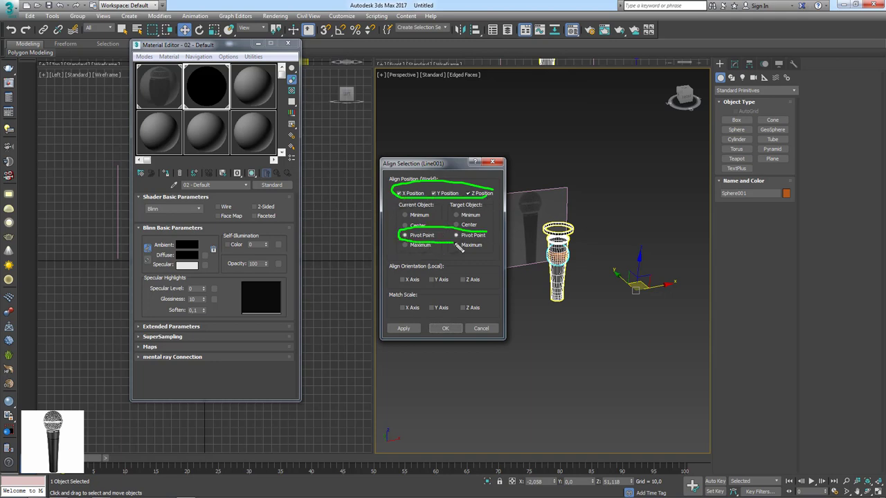
left_click(456, 328)
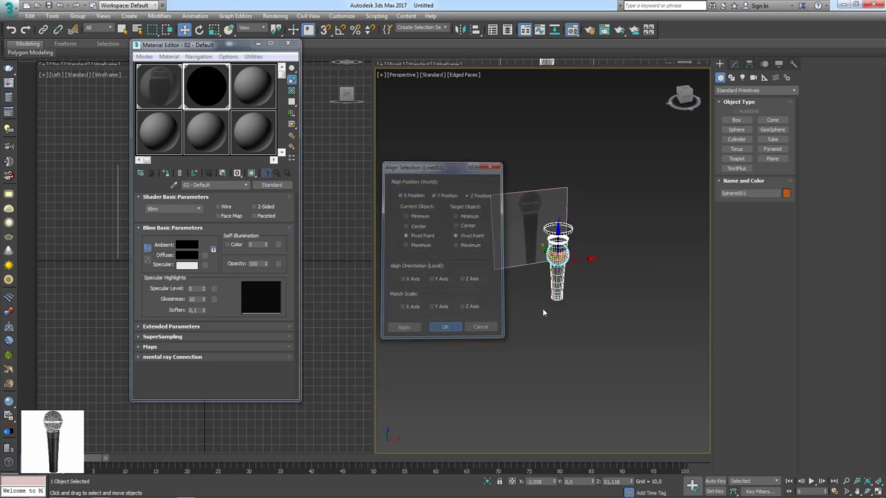
scroll(546, 305, "up", 4)
Step: Lift Sphere001 onto the microphone head and enlarge its radius to about 15.66
key("z")
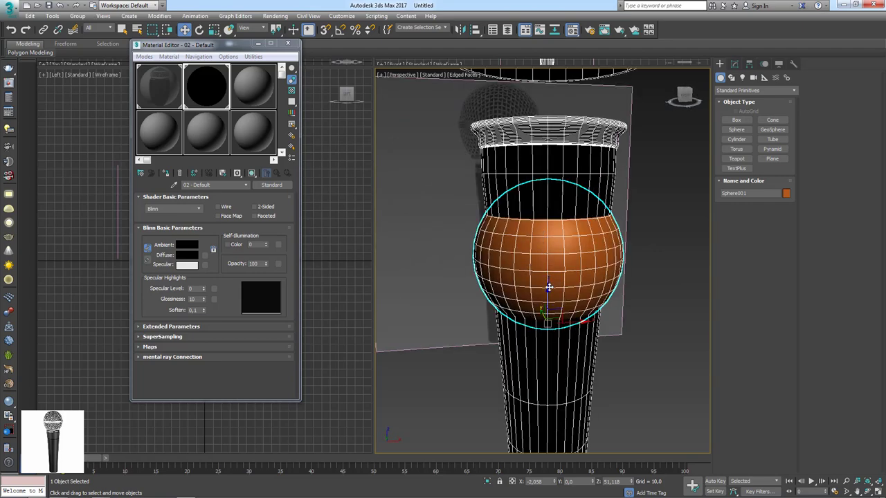
left_click_drag(548, 286, 546, 191)
middle_click_drag(541, 133, 542, 227)
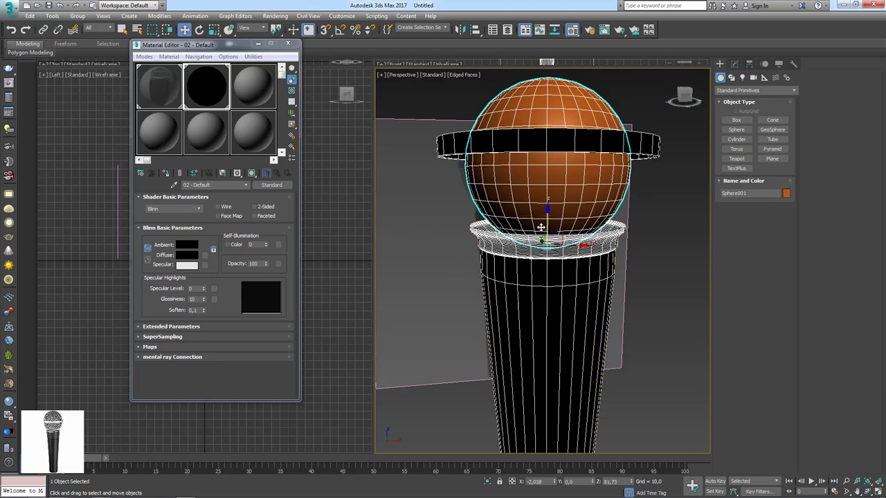
left_click(734, 64)
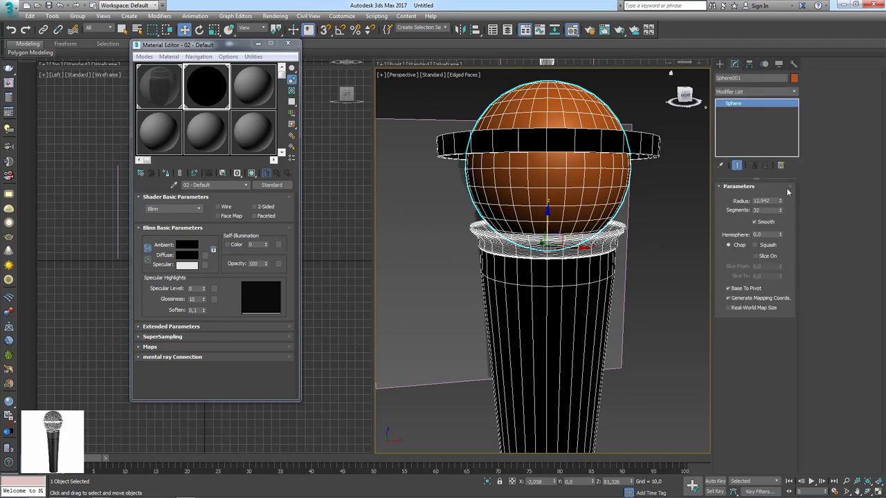
left_click_drag(781, 206, 784, 194)
mouse_move(639, 203)
middle_mouse_down("alt")
mouse_move(637, 253)
mouse_move(644, 212)
mouse_move(556, 225)
middle_mouse_up("alt")
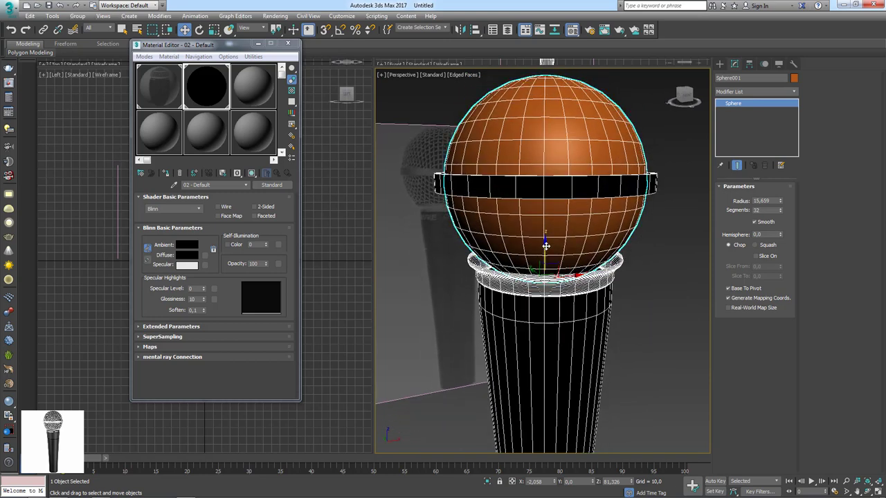
left_click_drag(546, 245, 544, 242)
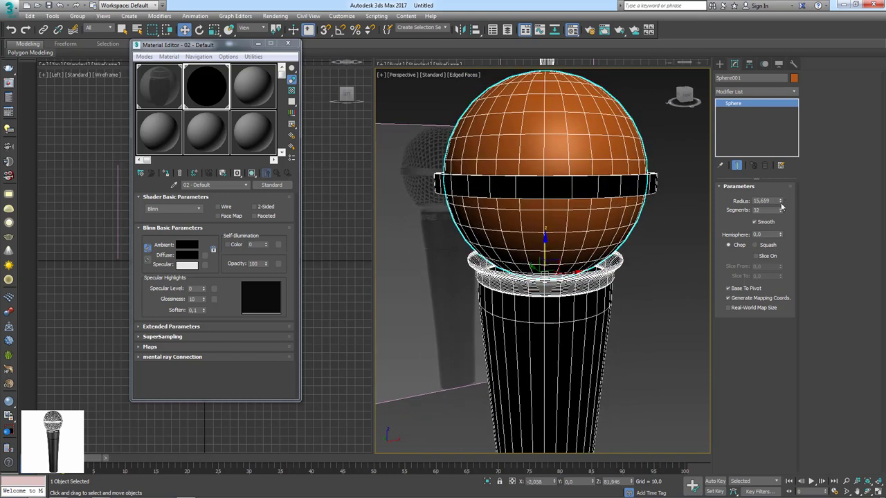
Step: Increase the sphere radius to 15.972 and seat it on the head in front view
left_click_drag(780, 203, 779, 201)
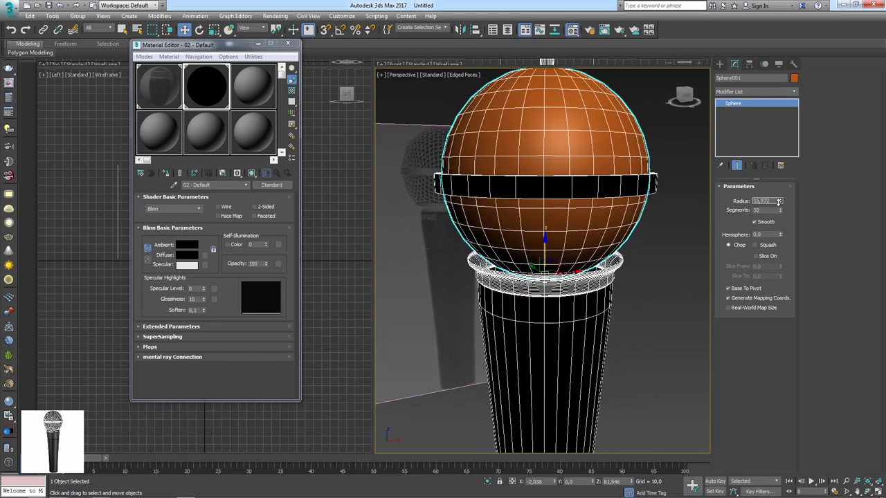
middle_click_drag(585, 205, 553, 199, "alt")
mouse_move(545, 239)
left_mouse_down()
mouse_move(546, 250)
mouse_move(547, 242)
left_mouse_up()
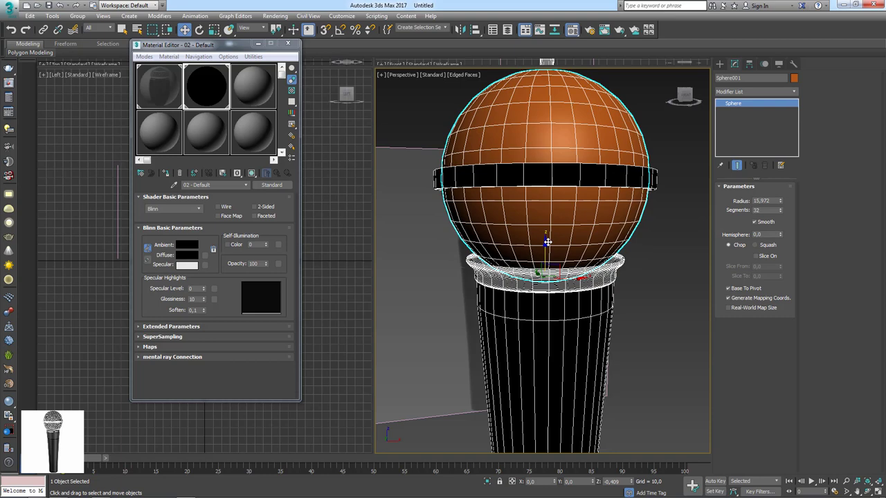
scroll(575, 208, "down", 2)
scroll(593, 195, "down", 4)
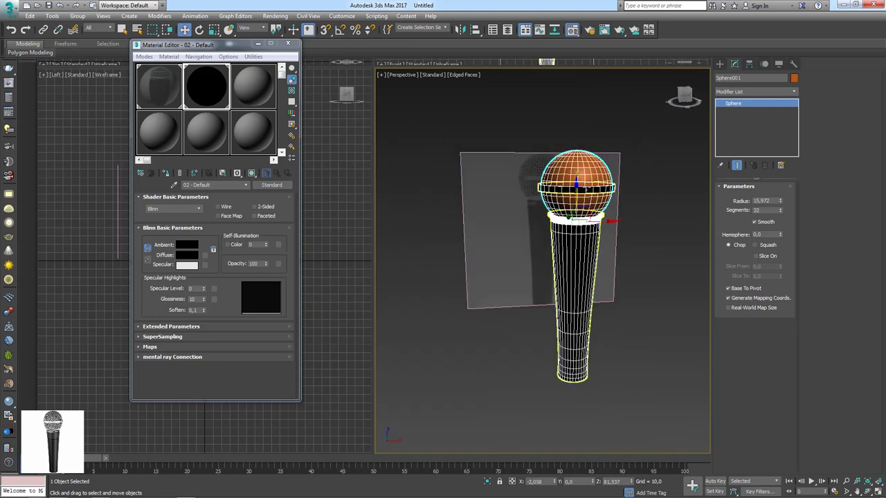
key("f")
scroll(546, 236, "up", 3)
scroll(545, 241, "up", 2)
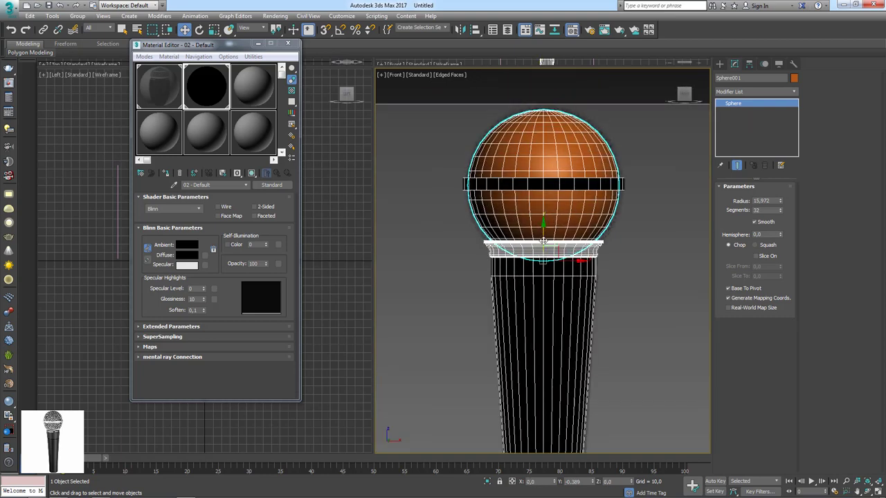
left_click_drag(544, 241, 546, 240)
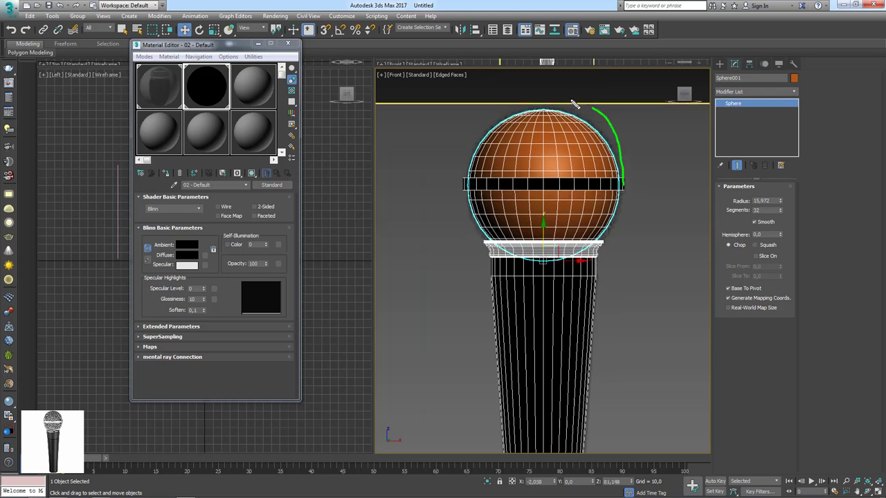
Step: Turn on the background for the first material slot, then view the microphone beside the reference plane
left_click(155, 95)
left_click(252, 173)
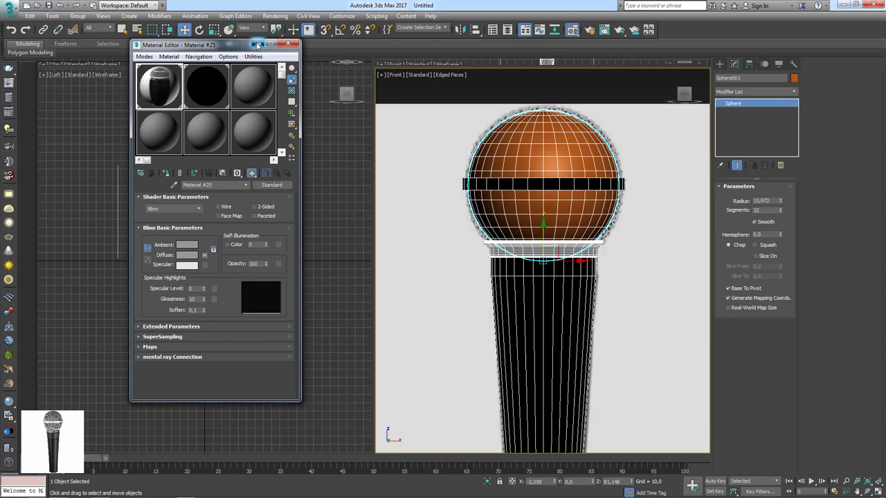
left_click(257, 45)
scroll(540, 263, "down", 5)
mouse_move(540, 263)
middle_mouse_down("alt")
mouse_move(530, 233)
mouse_move(423, 205)
mouse_move(416, 221)
middle_mouse_up("alt")
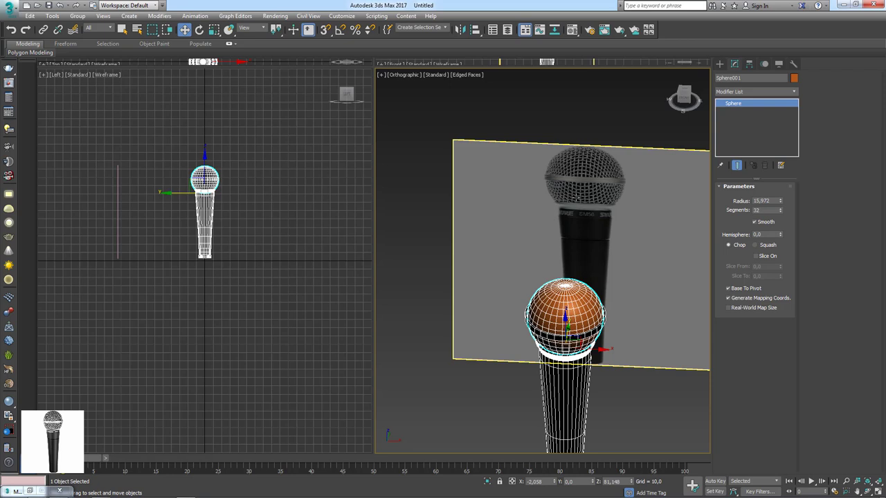
scroll(576, 197, "up", 2)
scroll(576, 197, "up", 2)
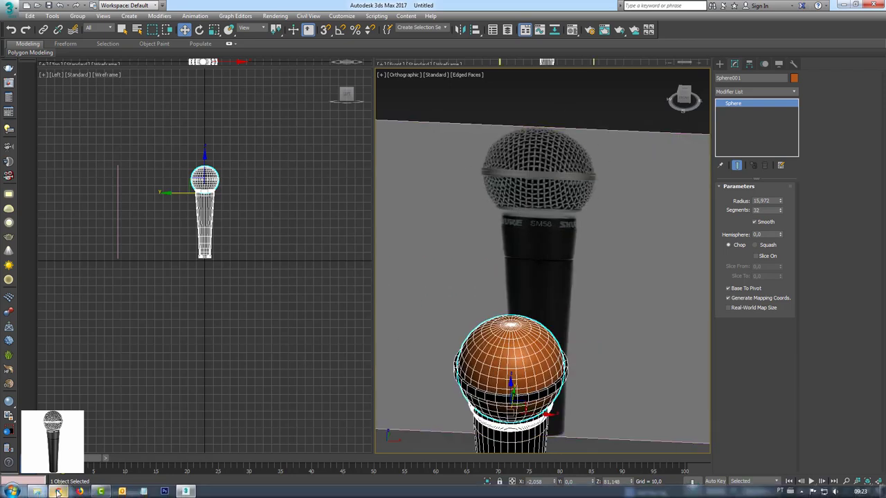
mouse_move(59, 492)
left_click(169, 415)
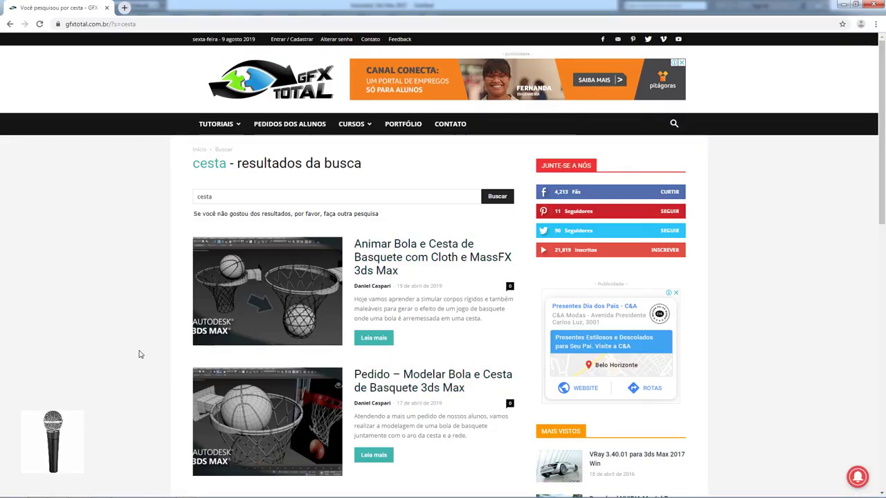
scroll(366, 235, "down", 1)
scroll(367, 228, "down", 1)
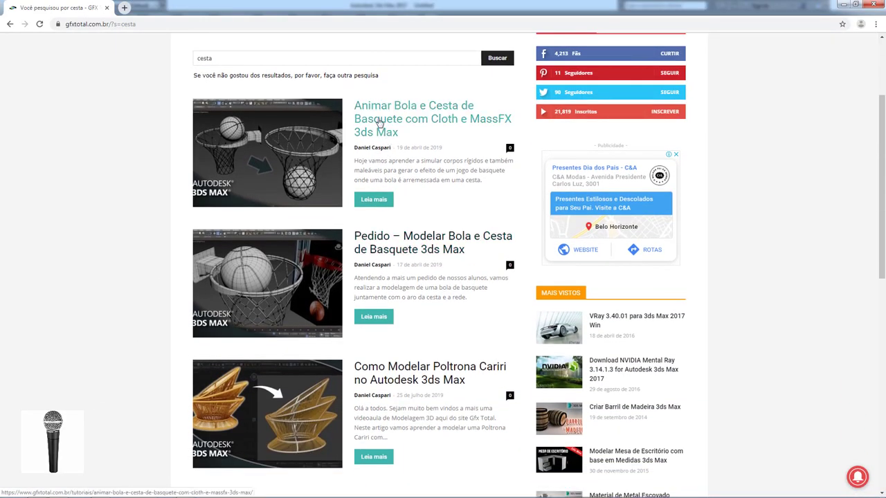
mouse_move(356, 102)
left_mouse_down()
mouse_move(506, 126)
mouse_move(354, 115)
left_mouse_up()
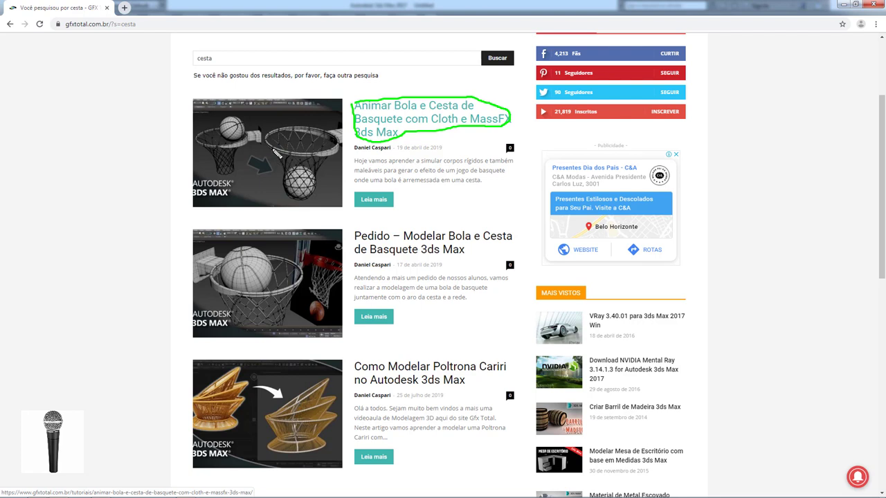
left_click_drag(277, 148, 287, 187)
key("Escape")
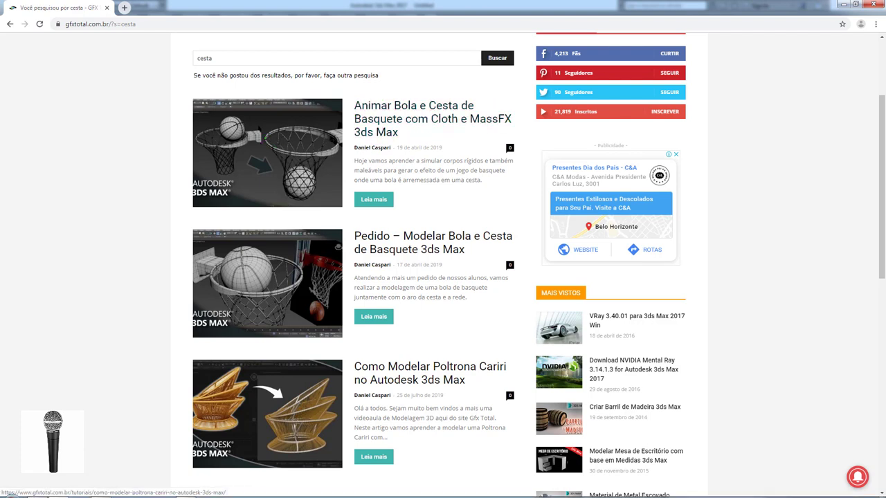
left_click(185, 491)
Step: Draw a plane beside the sphere head in the top view
middle_click_drag(466, 290, 467, 200)
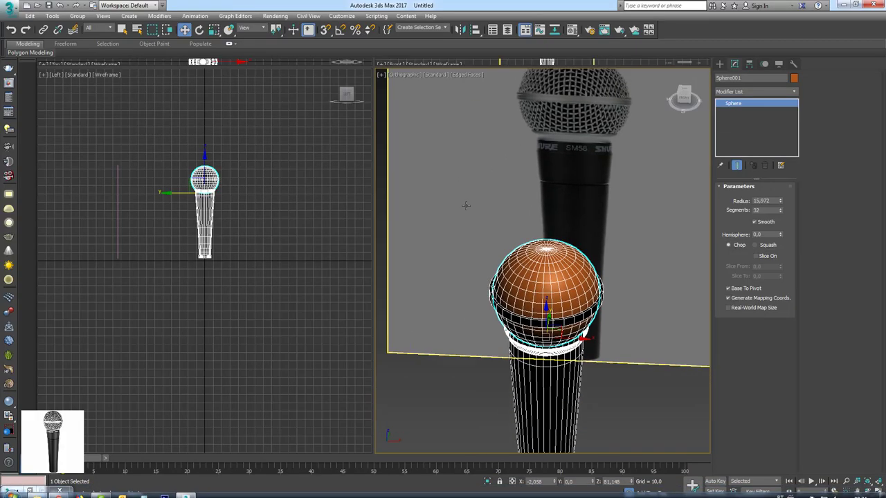
scroll(520, 214, "down", 2)
mouse_move(547, 287)
middle_mouse_down("alt")
mouse_move(565, 287)
mouse_move(589, 230)
middle_mouse_up("alt")
scroll(589, 230, "down", 3)
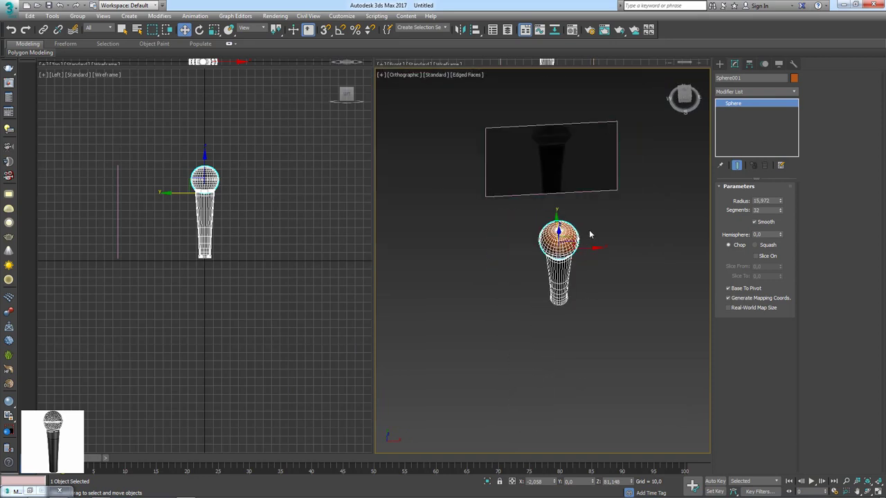
key("t")
key("z")
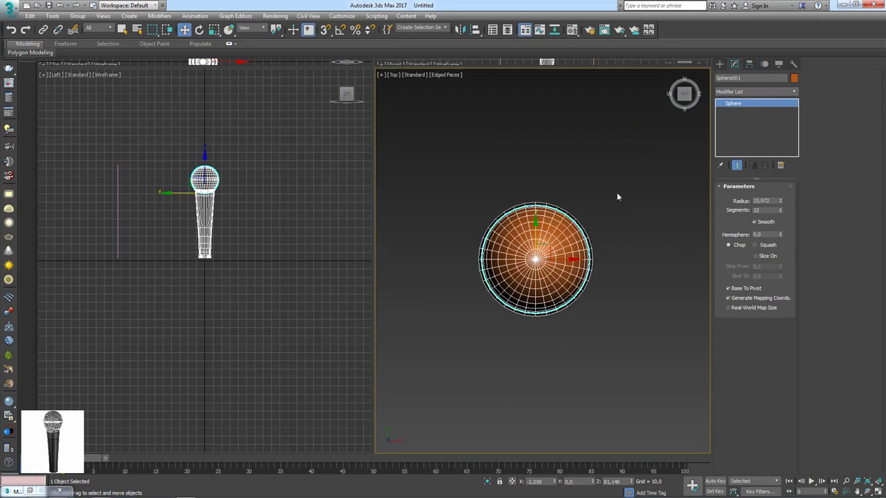
left_click(720, 64)
middle_click_drag(655, 198, 606, 196)
left_click(773, 159)
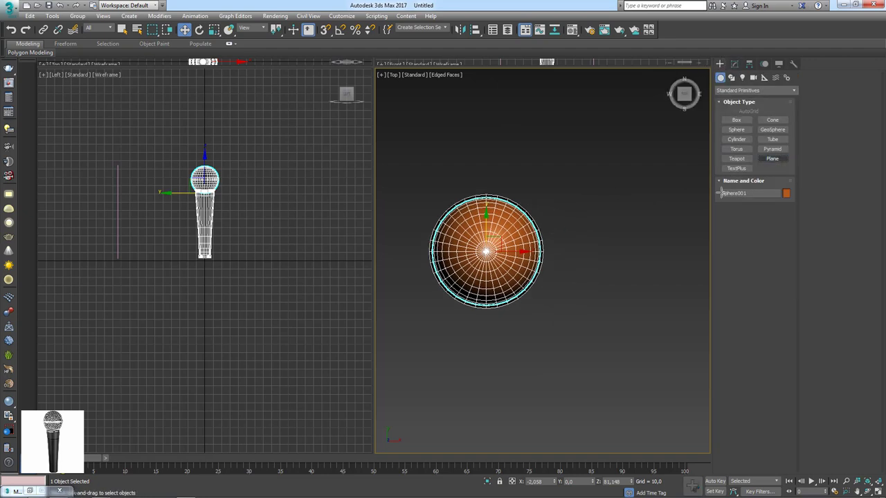
left_click_drag(596, 215, 645, 291)
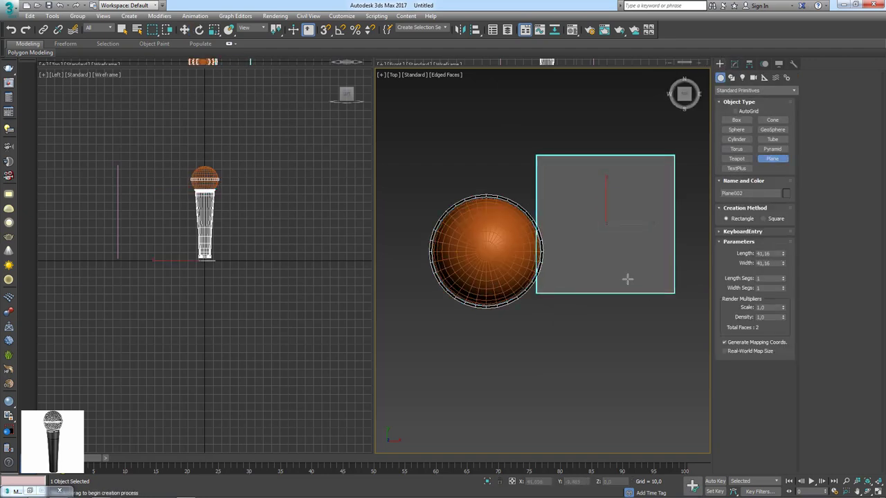
right_click(627, 277)
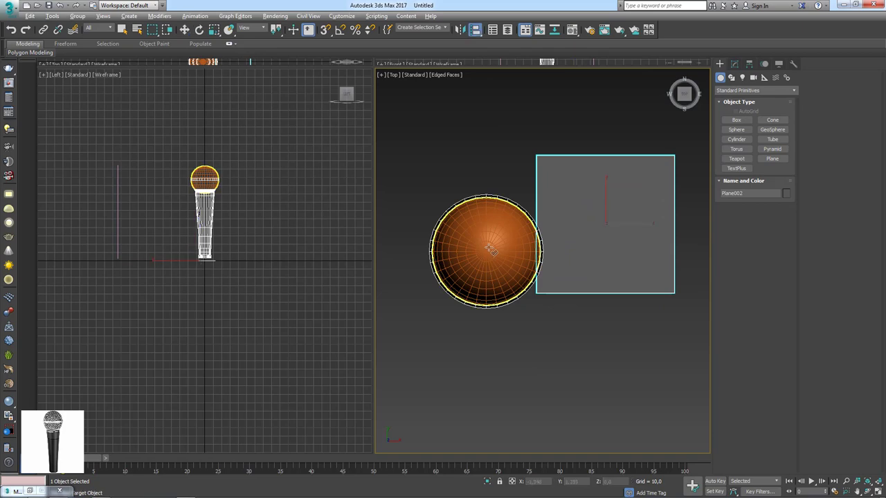
Step: Align the plane to Sphere001 and raise it just above the head
left_click(490, 249)
left_click(445, 329)
middle_click_drag(445, 328, 484, 256, "alt")
left_click_drag(485, 256, 488, 182)
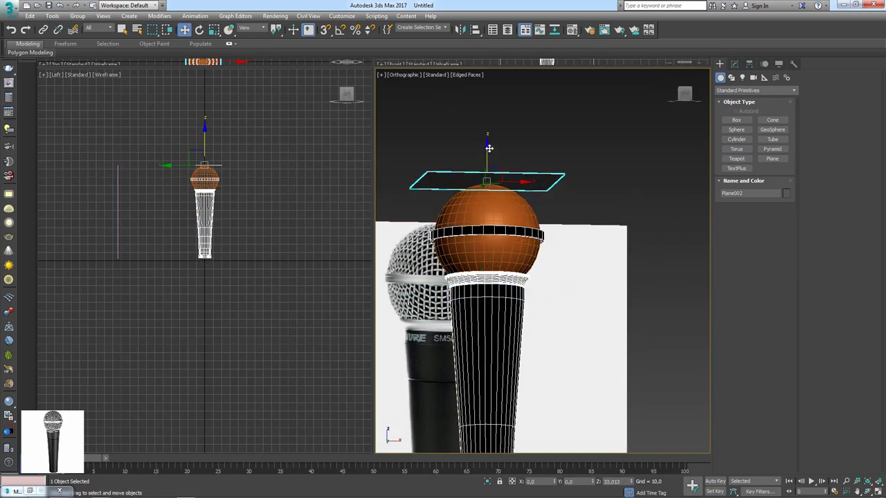
scroll(488, 181, "up", 2)
scroll(488, 181, "up", 2)
middle_click_drag(513, 222, 540, 207, "alt")
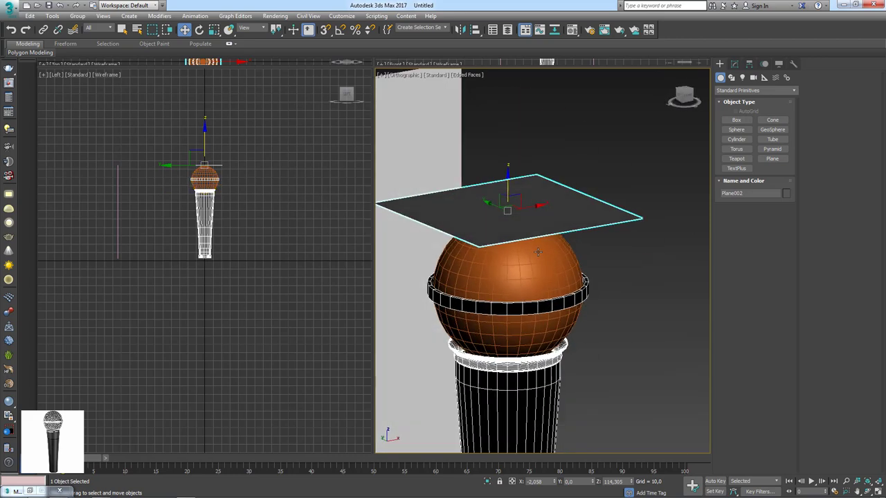
Step: Sketch the intended wire paths down the sphere's front and sides on screen
left_click(735, 64)
mouse_move(609, 208)
middle_mouse_down("alt")
mouse_move(639, 206)
mouse_move(612, 164)
middle_mouse_up("alt")
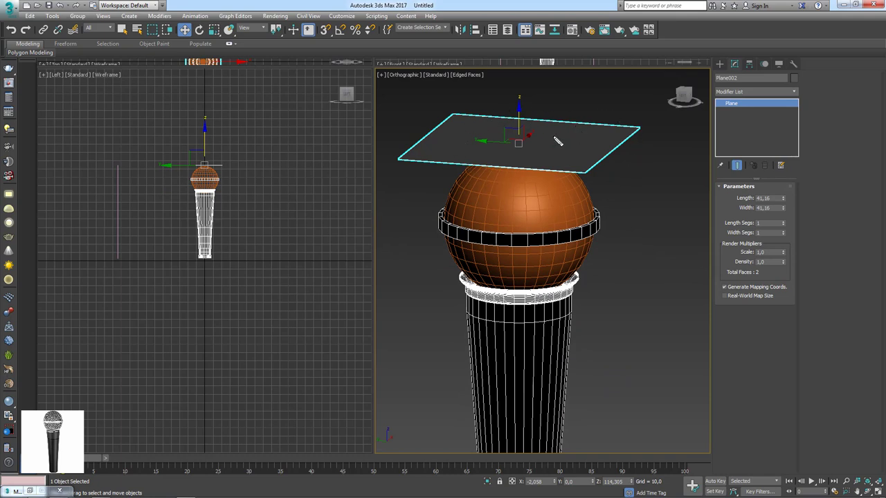
left_click_drag(558, 142, 596, 214)
left_click_drag(514, 162, 496, 232)
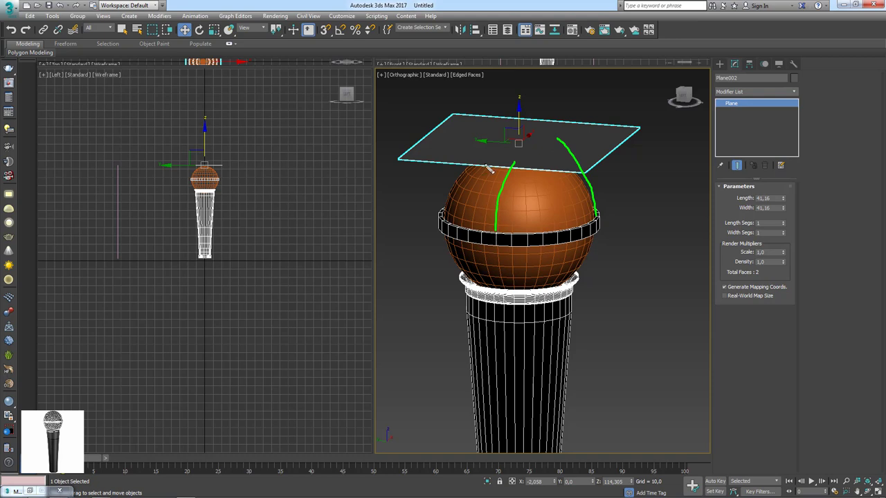
mouse_move(478, 143)
left_mouse_down()
mouse_move(450, 184)
mouse_move(447, 220)
left_mouse_up()
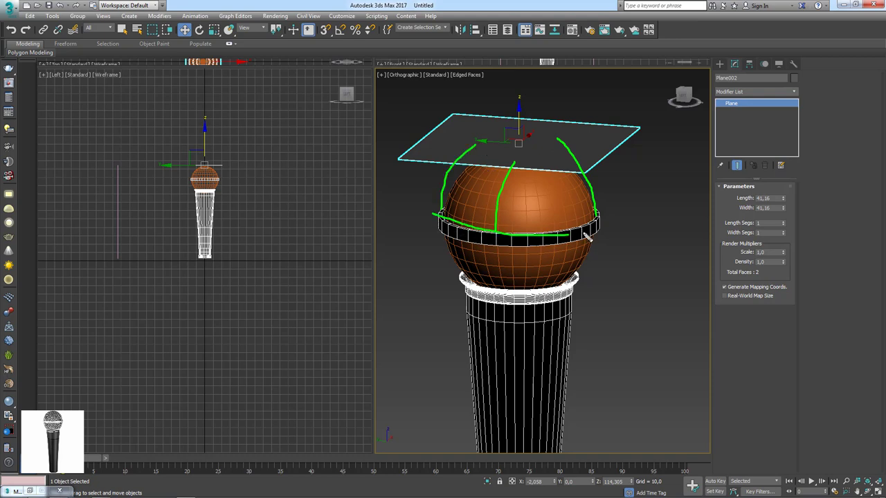
key("Escape")
Step: Set the plane's Length and Width to 60
middle_click_drag(620, 180, 799, 212, "alt")
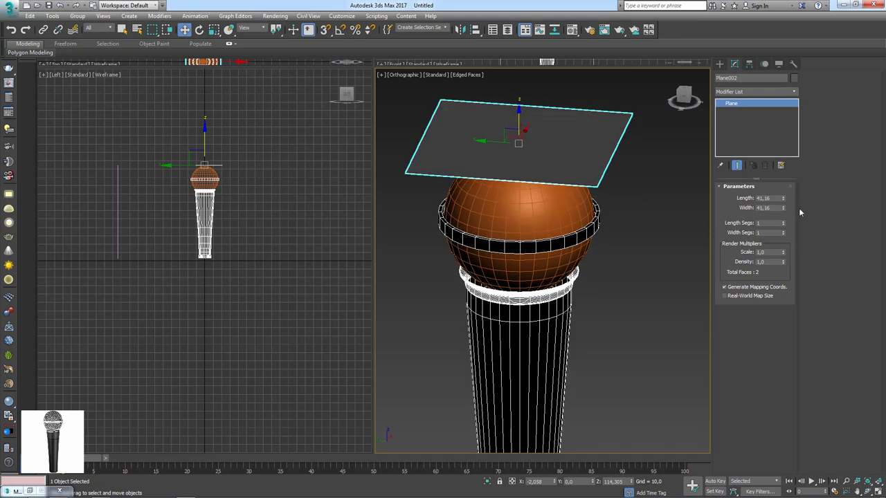
left_click_drag(783, 199, 784, 166)
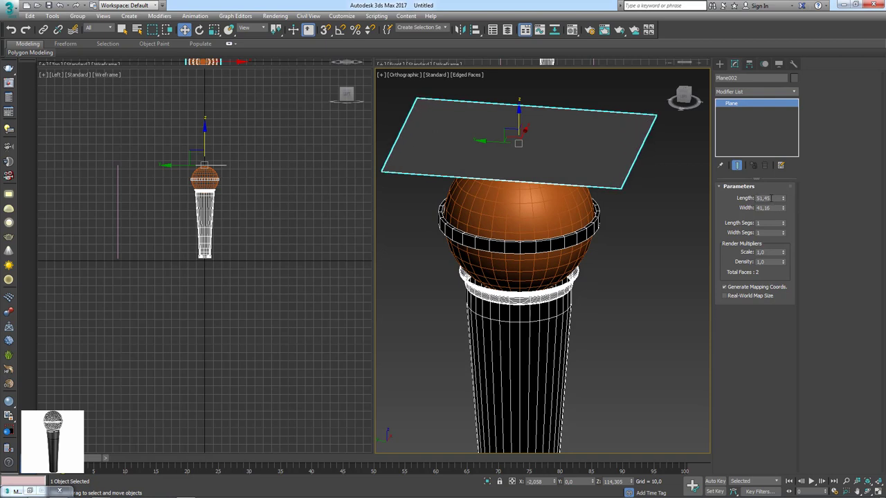
middle_click_drag(584, 179, 632, 211, "alt")
double_click(768, 199)
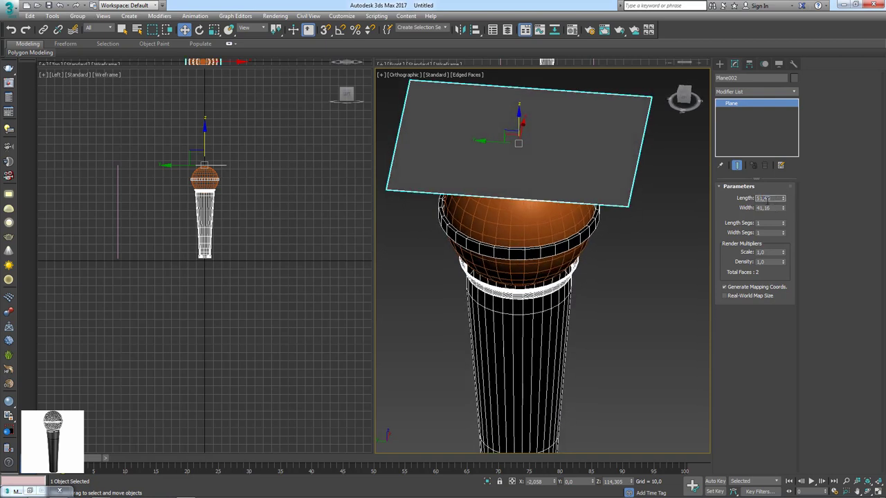
type("60")
key("Tab")
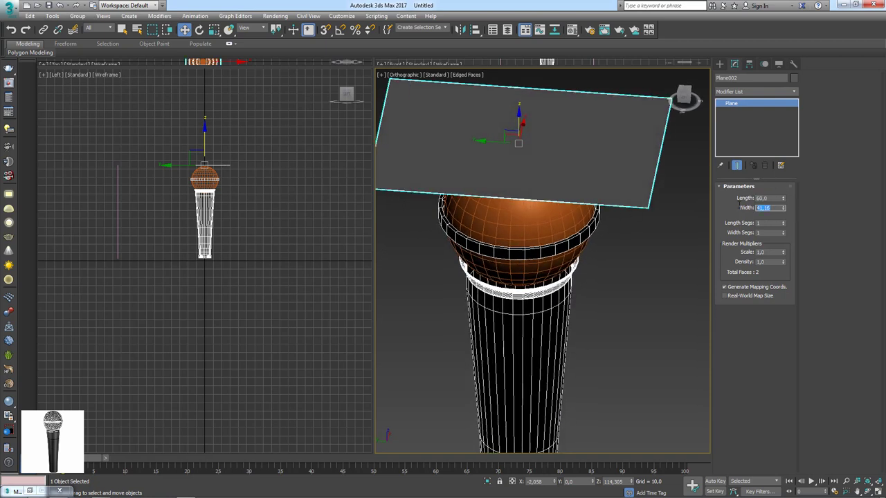
type("60")
key("Return")
Step: Back in perspective, sketch how the wire will run from the plane down to the band
key("shift+z")
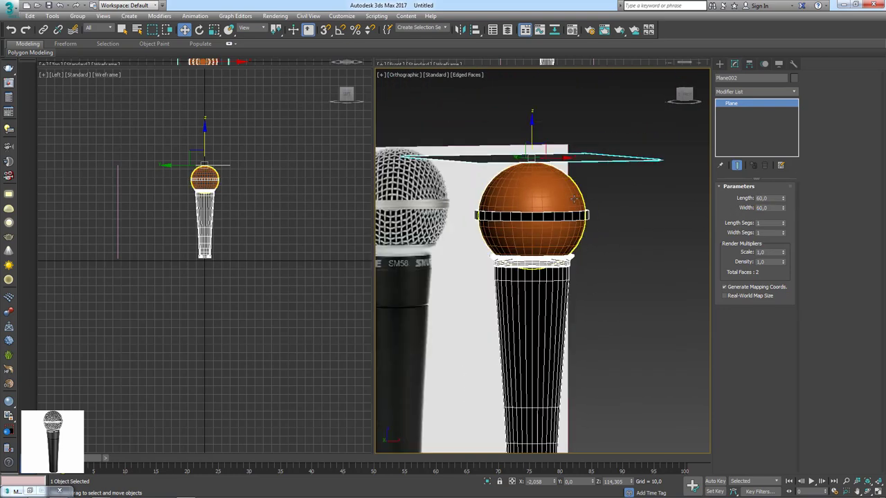
scroll(588, 204, "up", 5)
scroll(619, 212, "down", 5)
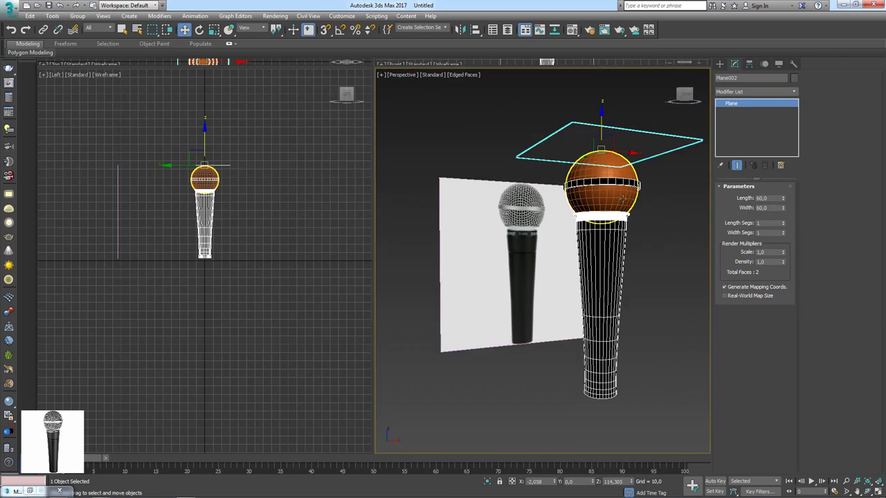
middle_click_drag(619, 212, 642, 199, "alt")
scroll(641, 199, "up", 5)
mouse_move(621, 166)
middle_mouse_down("alt")
mouse_move(603, 194)
mouse_move(586, 165)
middle_mouse_up("alt")
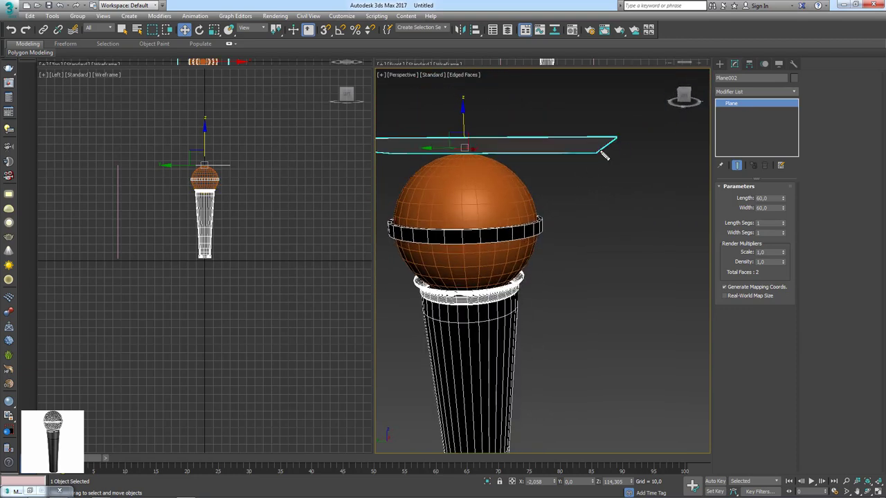
left_click_drag(602, 153, 554, 211)
mouse_move(486, 158)
left_mouse_down()
mouse_move(516, 171)
mouse_move(549, 232)
mouse_move(454, 247)
left_mouse_up()
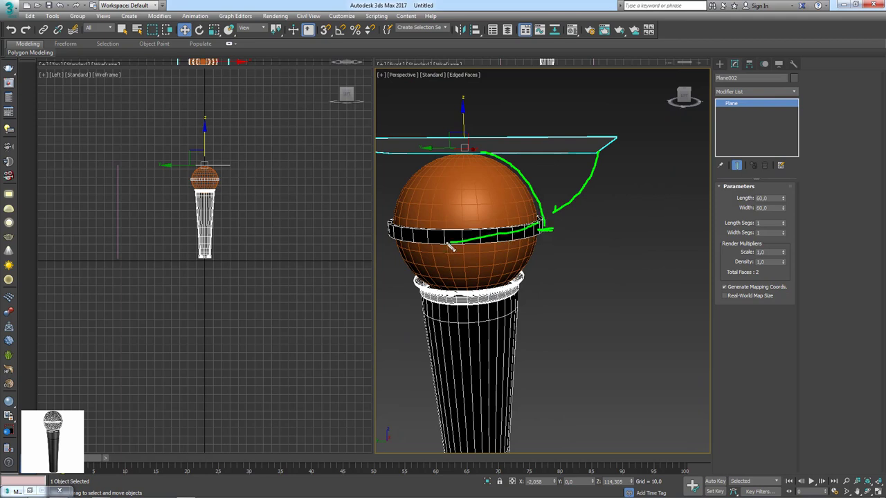
key("Escape")
Step: Orbit around the plane to compare it with the reference microphone grille
middle_click_drag(559, 212, 571, 145, "alt")
scroll(571, 144, "up", 3)
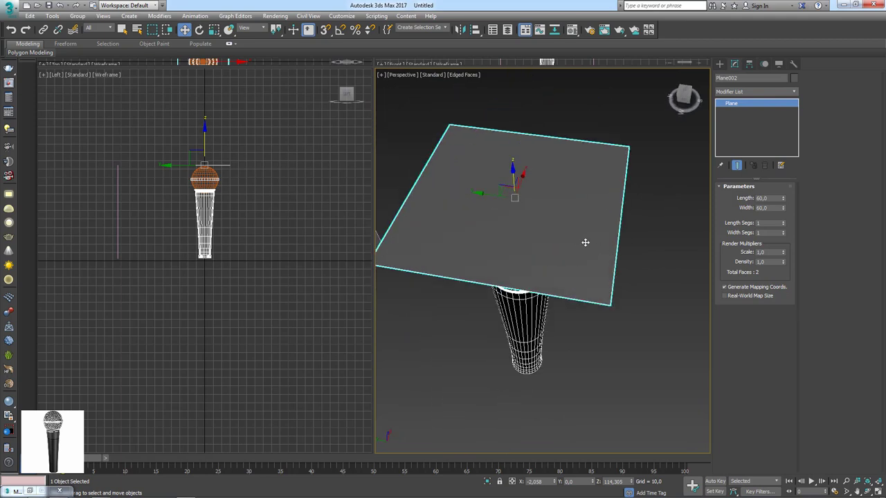
middle_click_drag(583, 242, 510, 238, "alt")
scroll(526, 232, "down", 4)
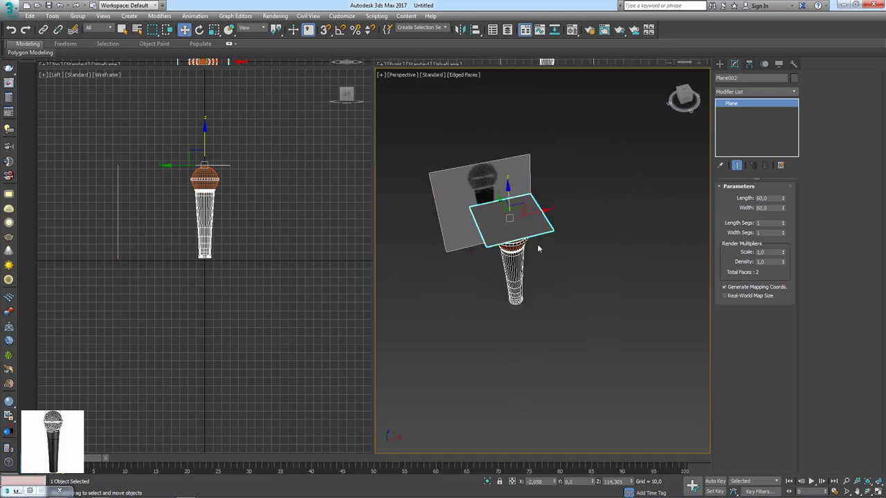
middle_click_drag(512, 208, 576, 267, "alt")
scroll(576, 267, "up", 3)
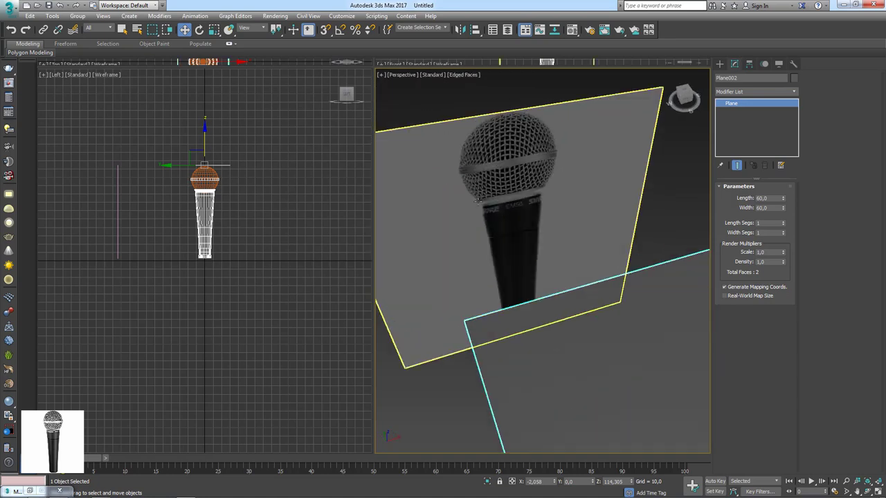
scroll(507, 159, "up", 3)
mouse_move(507, 159)
middle_mouse_down("alt")
mouse_move(503, 204)
mouse_move(495, 175)
middle_mouse_up("alt")
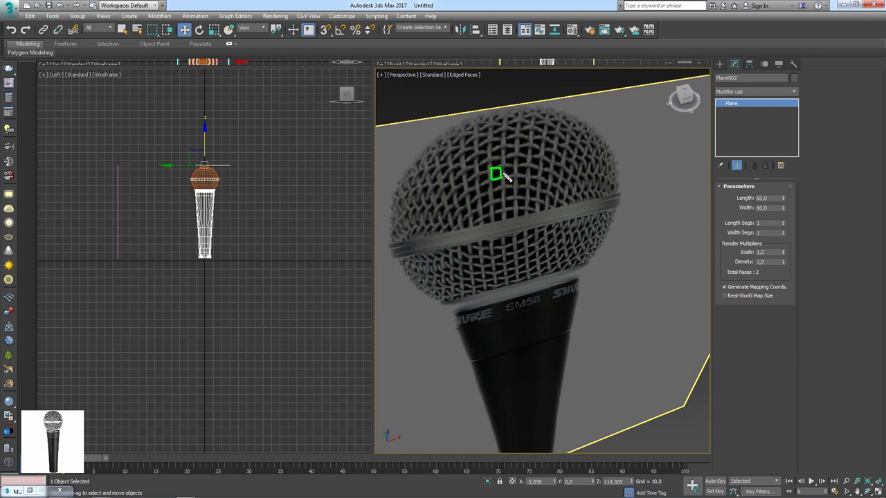
scroll(560, 306, "down", 5)
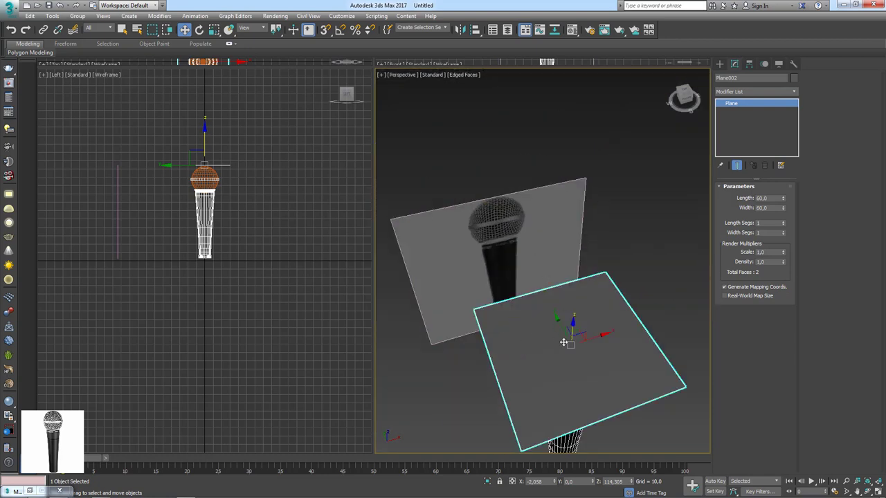
middle_click_drag(560, 346, 559, 291)
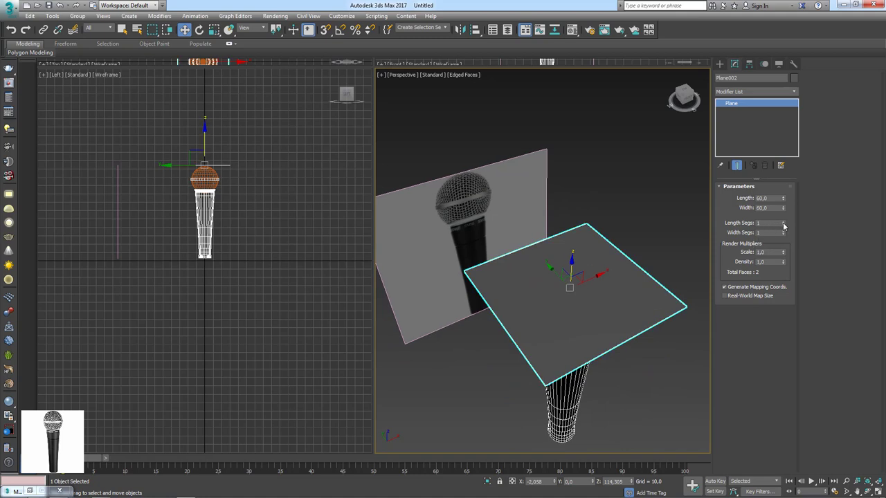
Step: Set the plane's Length and Width Segs to 25
left_click_drag(783, 225, 783, 201)
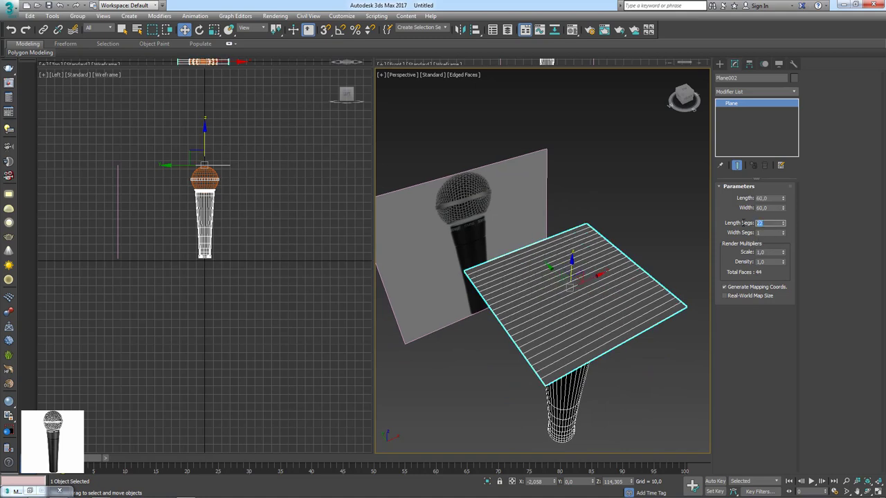
type("5")
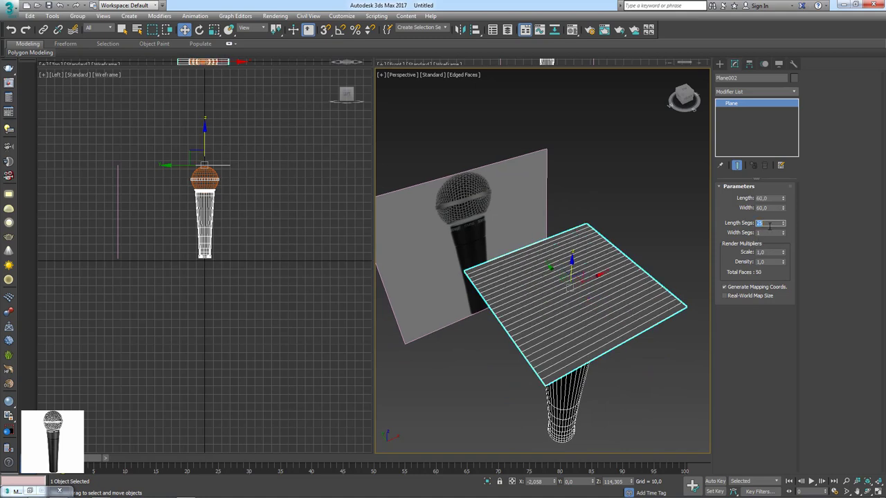
key("Tab")
key("Return")
scroll(588, 266, "up", 2)
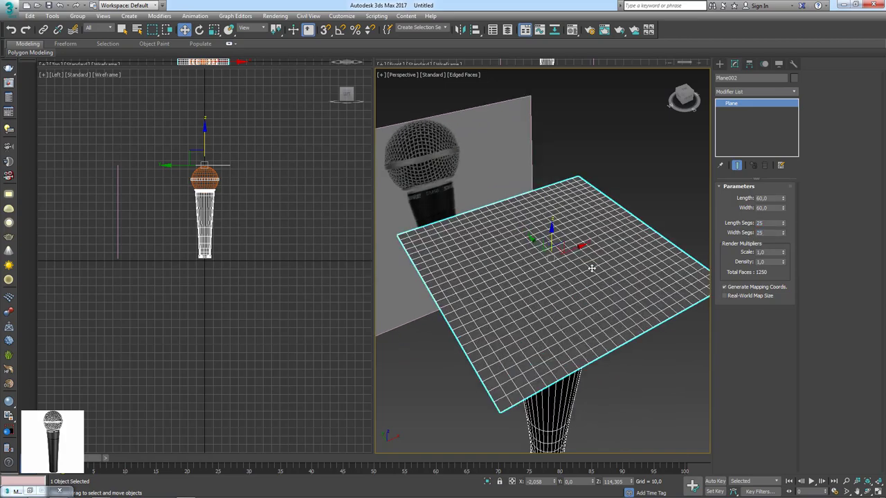
mouse_move(589, 267)
middle_mouse_down("alt")
mouse_move(585, 238)
mouse_move(611, 294)
mouse_move(566, 274)
middle_mouse_up("alt")
scroll(566, 274, "up", 1)
scroll(564, 267, "up", 2)
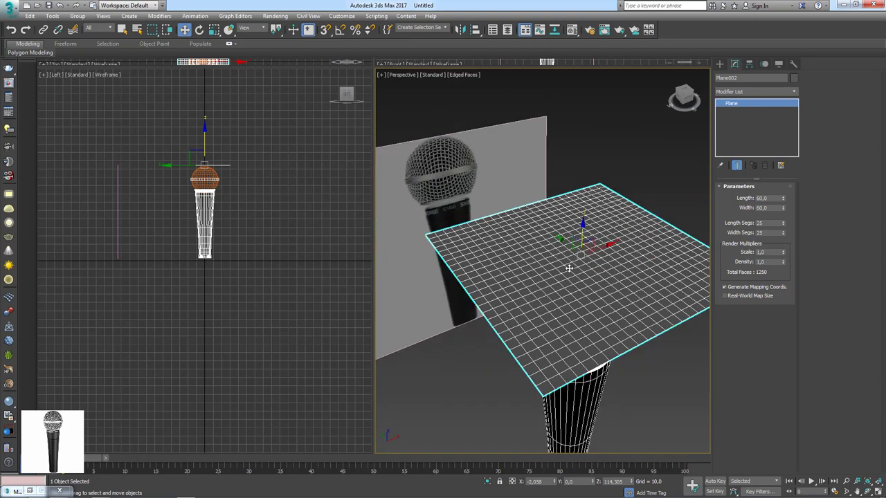
scroll(539, 310, "up", 1)
scroll(524, 312, "up", 2)
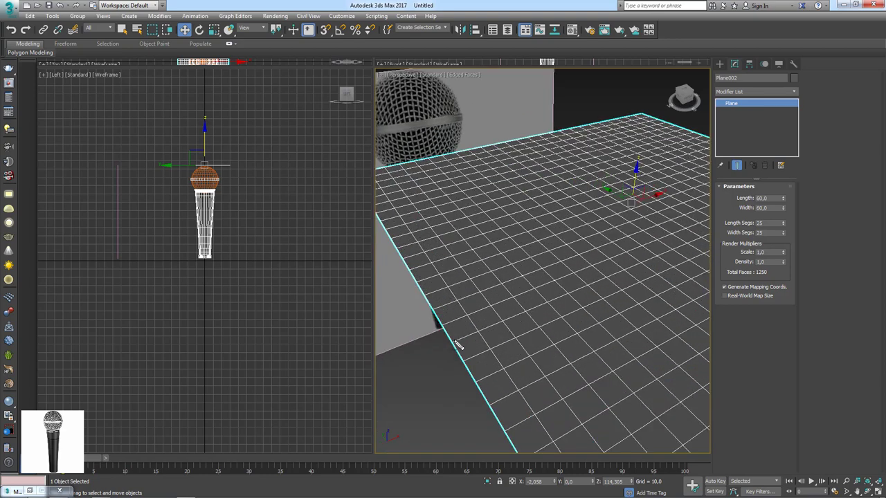
Step: Sketch crossing guide lines over the plane to illustrate the grid
left_click_drag(457, 344, 544, 306)
left_click_drag(406, 109, 405, 121)
left_click_drag(476, 326, 513, 380)
left_click_drag(458, 356, 568, 320)
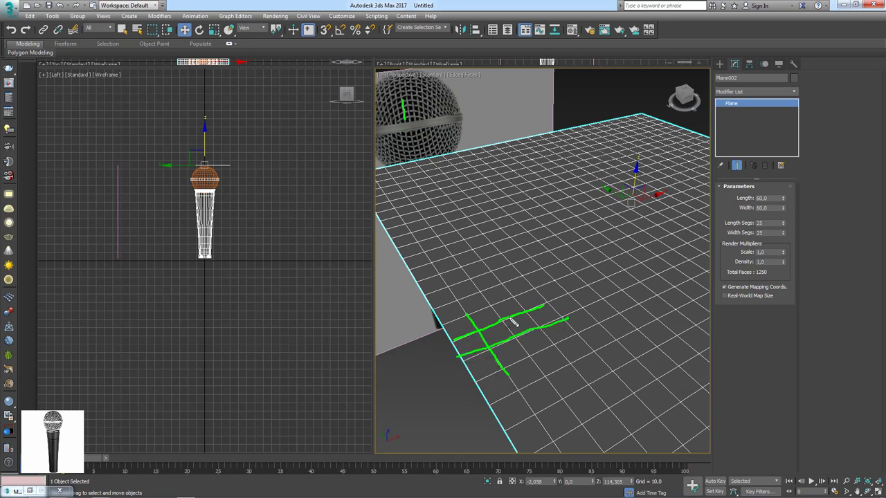
left_click_drag(492, 308, 539, 373)
scroll(540, 203, "down", 5)
middle_click_drag(540, 204, 549, 286, "alt")
scroll(549, 286, "up", 2)
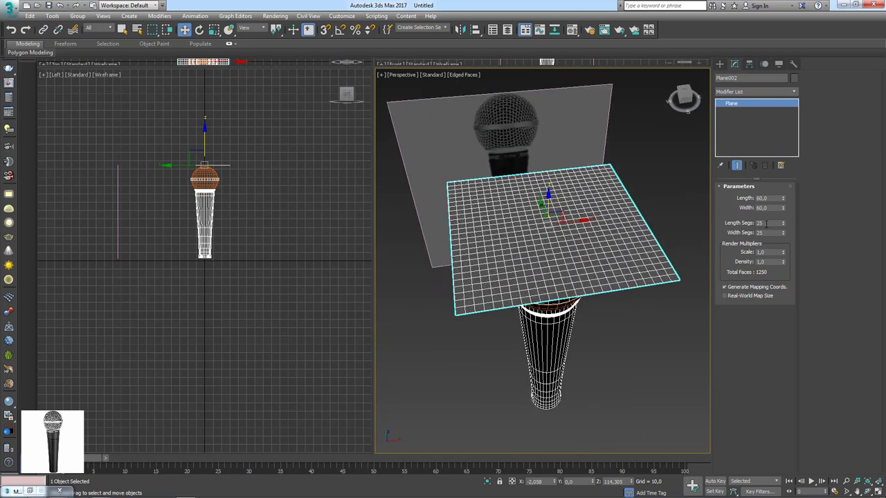
Step: Raise the plane's Length and Width Segs to 28
key("Tab")
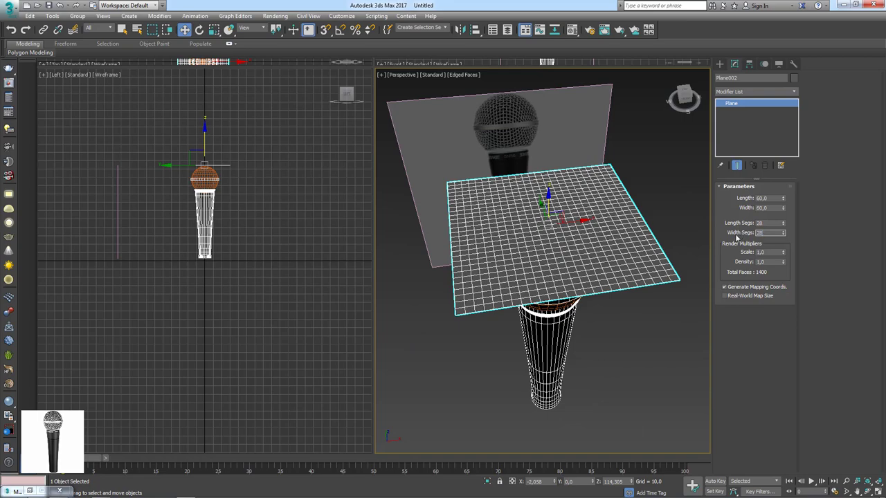
key("Return")
mouse_move(555, 272)
middle_mouse_down("alt")
mouse_move(592, 228)
mouse_move(571, 248)
mouse_move(593, 293)
mouse_move(556, 221)
mouse_move(424, 199)
mouse_move(527, 203)
middle_mouse_up("alt")
scroll(572, 248, "up", 2)
scroll(525, 211, "up", 3)
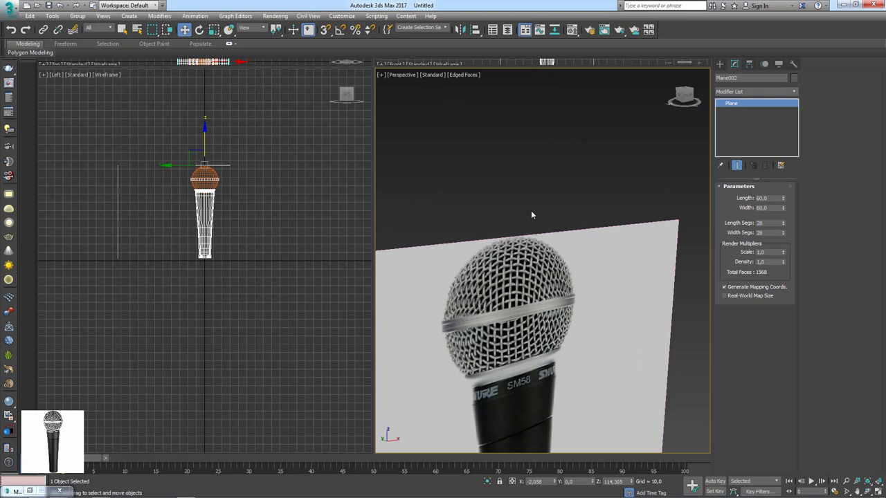
scroll(532, 214, "up", 2)
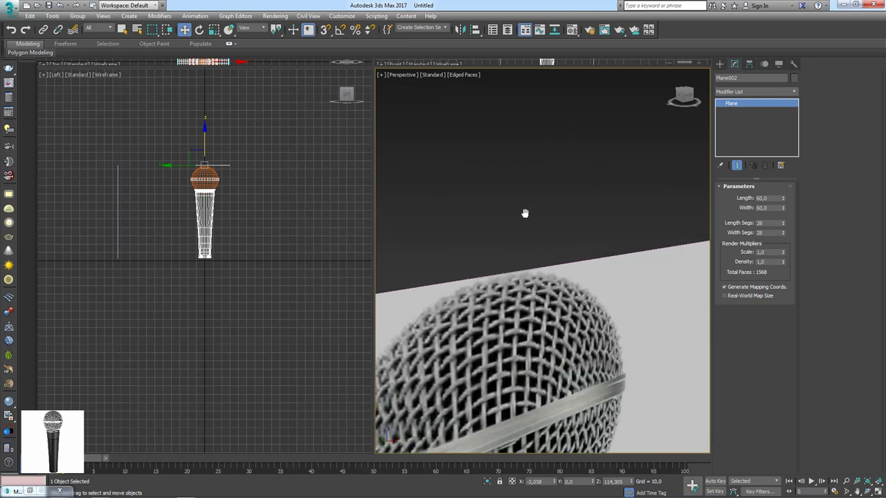
scroll(529, 214, "down", 5)
mouse_move(490, 179)
left_mouse_down()
mouse_move(562, 171)
mouse_move(544, 149)
mouse_move(470, 153)
mouse_move(487, 173)
mouse_move(488, 211)
mouse_move(536, 238)
mouse_move(547, 190)
mouse_move(501, 192)
left_mouse_up()
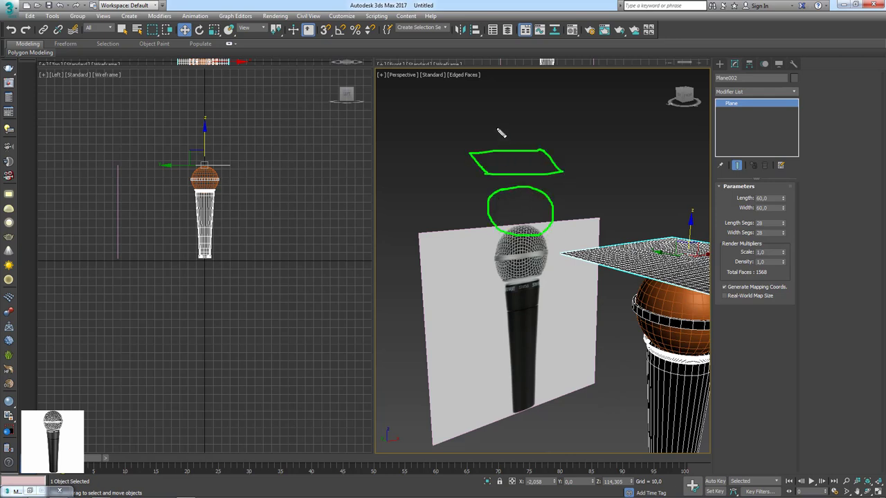
mouse_move(503, 90)
left_mouse_down()
mouse_move(495, 133)
mouse_move(512, 121)
left_mouse_up()
mouse_move(533, 89)
left_mouse_down()
mouse_move(531, 136)
mouse_move(554, 125)
left_mouse_up()
mouse_move(490, 199)
left_mouse_down()
mouse_move(539, 183)
mouse_move(564, 216)
left_mouse_up()
left_click_drag(546, 249, 503, 260)
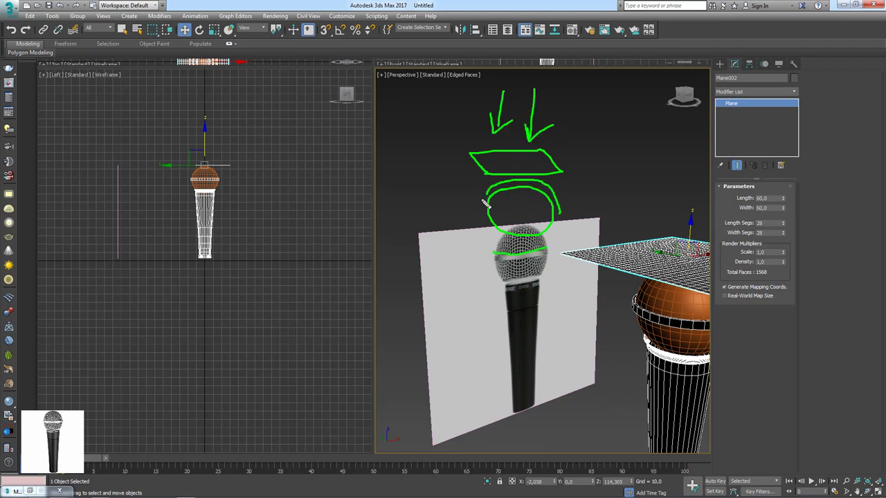
middle_click_drag(580, 214, 574, 238, "alt")
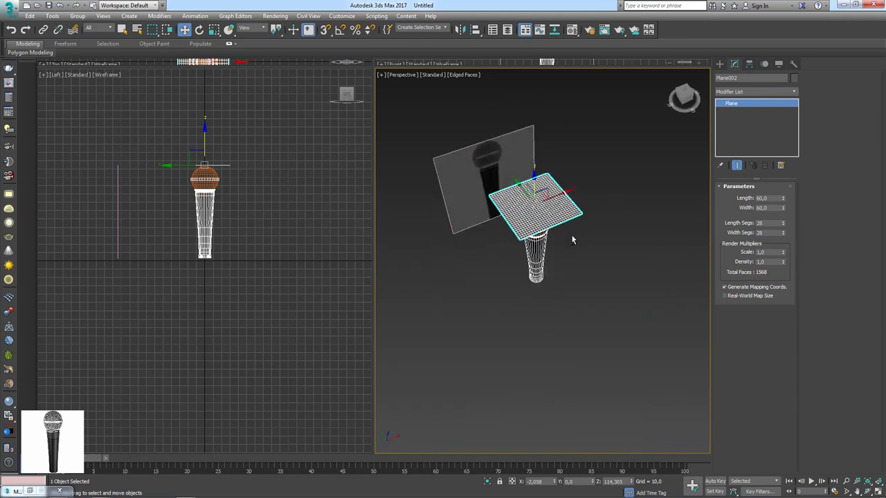
scroll(537, 209, "up", 5)
middle_click_drag(496, 185, 513, 222)
scroll(641, 187, "down", 4)
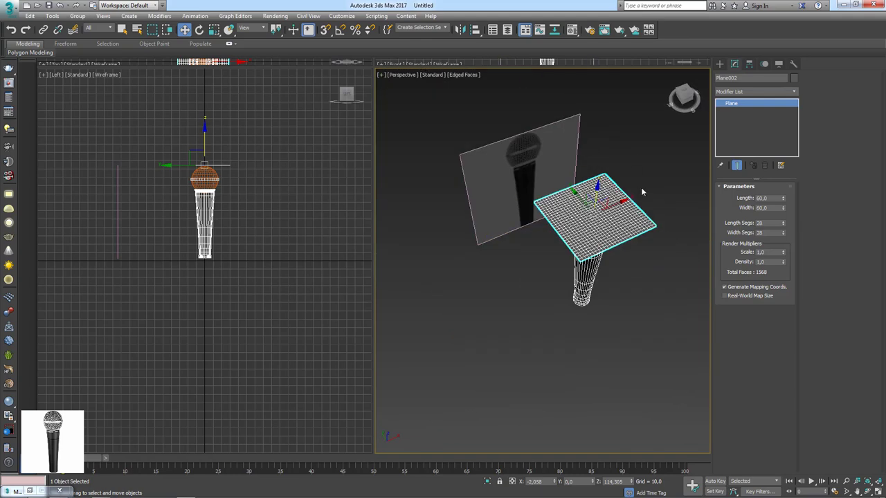
middle_click_drag(641, 187, 699, 163, "alt")
left_click(720, 64)
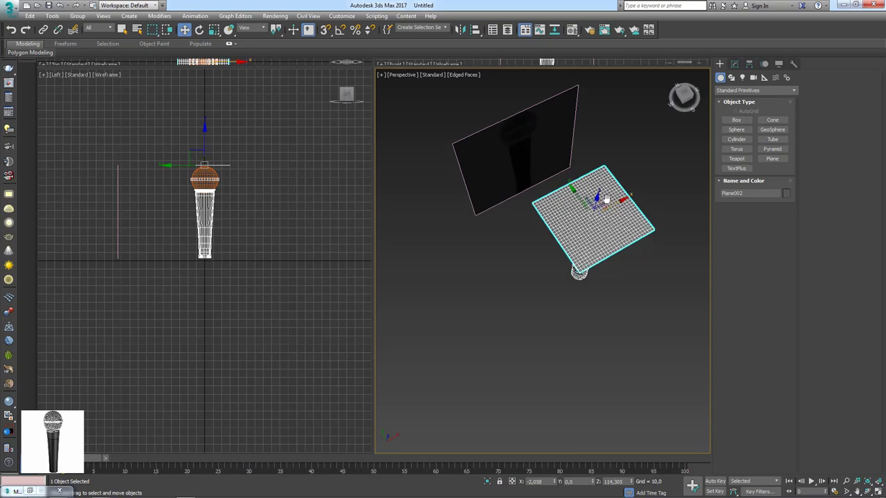
scroll(579, 231, "up", 5)
mouse_move(579, 231)
middle_mouse_down("alt")
mouse_move(600, 203)
mouse_move(561, 229)
mouse_move(624, 223)
mouse_move(573, 232)
middle_mouse_up("alt")
scroll(575, 234, "down", 5)
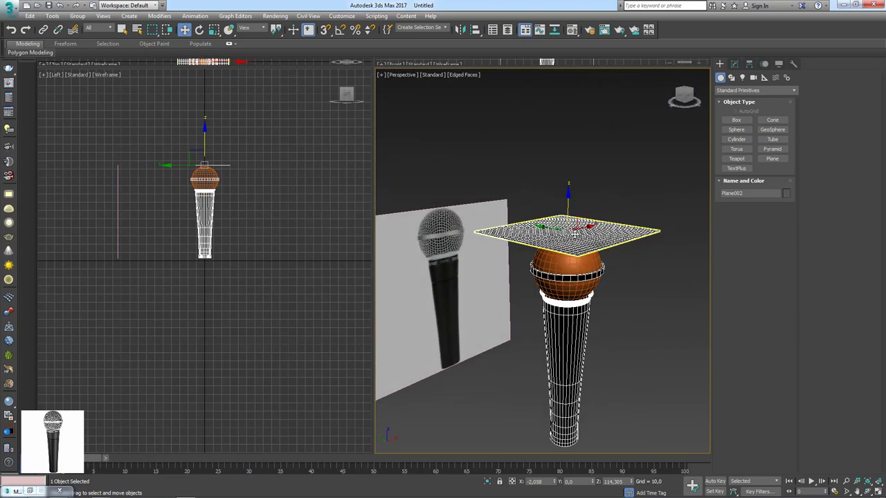
right_click(573, 233)
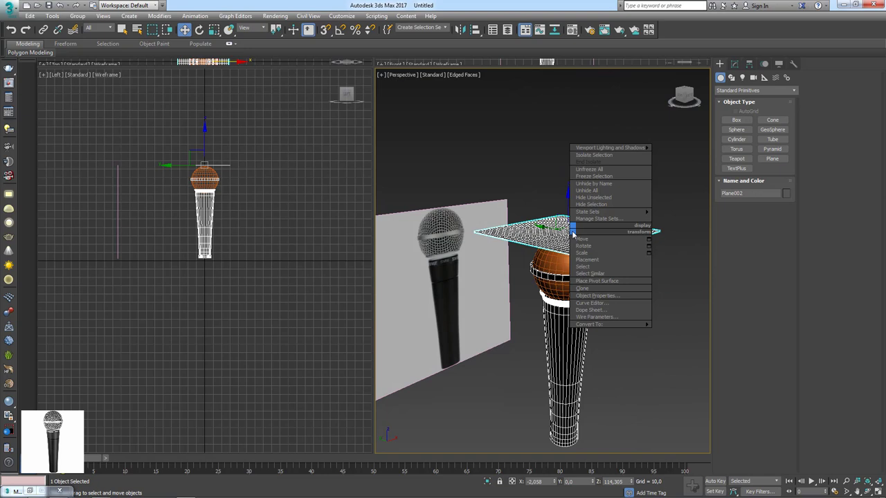
Step: Add an Edit Poly modifier to the plane and select its 28-edge border loop
left_click(734, 64)
left_click(796, 92)
scroll(762, 242, "down", 10)
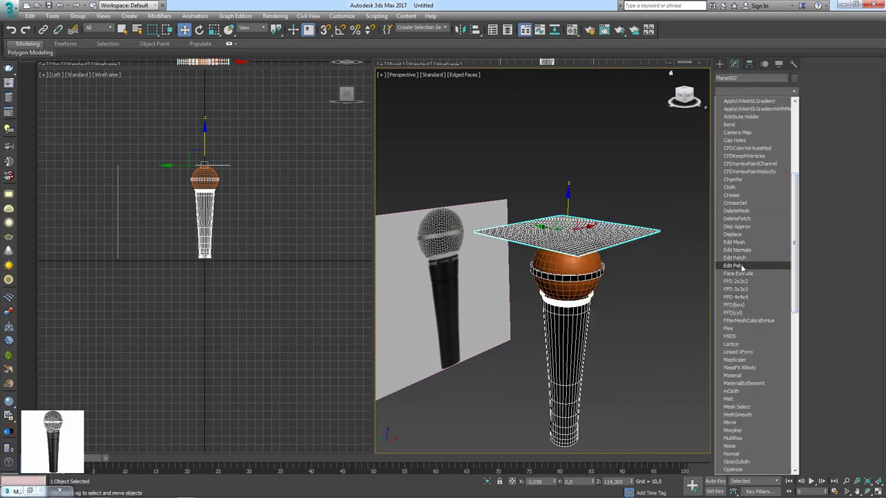
left_click(751, 266)
left_click(743, 260)
mouse_move(589, 277)
middle_mouse_down("alt")
mouse_move(616, 312)
mouse_move(582, 311)
mouse_move(621, 256)
mouse_move(596, 284)
mouse_move(598, 318)
middle_mouse_up("alt")
scroll(619, 317, "up", 4)
double_click(582, 310)
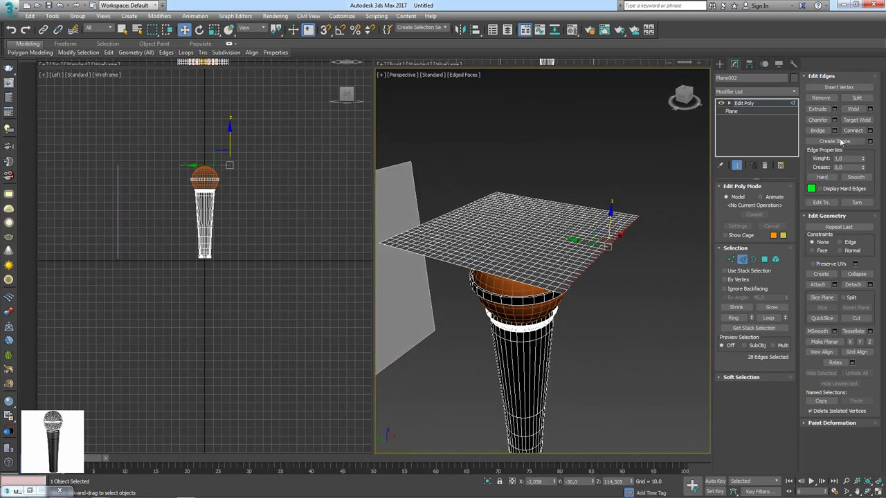
Step: Create a linear shape, Shape001, from the selected border edges and select it
left_click(865, 142)
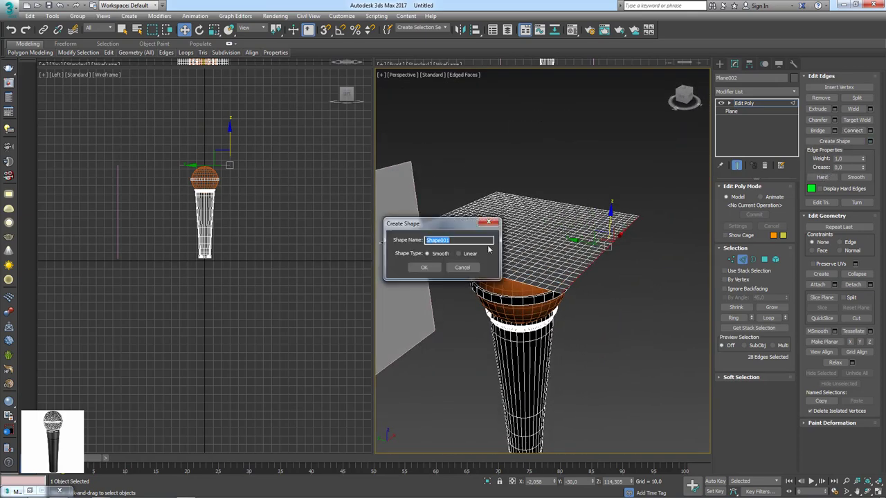
left_click_drag(447, 225, 554, 131)
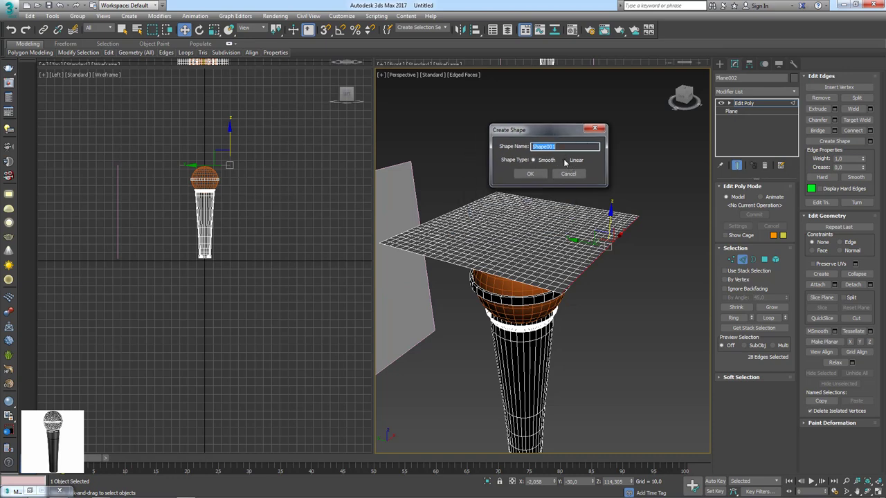
left_click(565, 160)
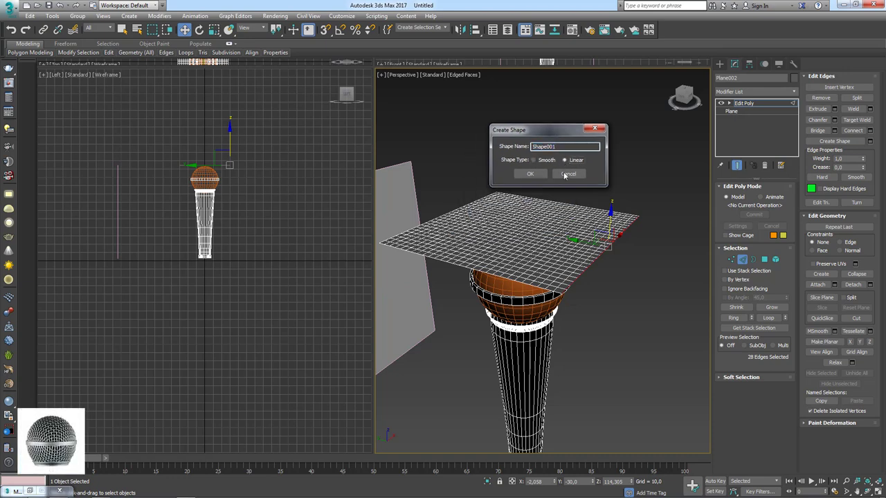
left_click(531, 174)
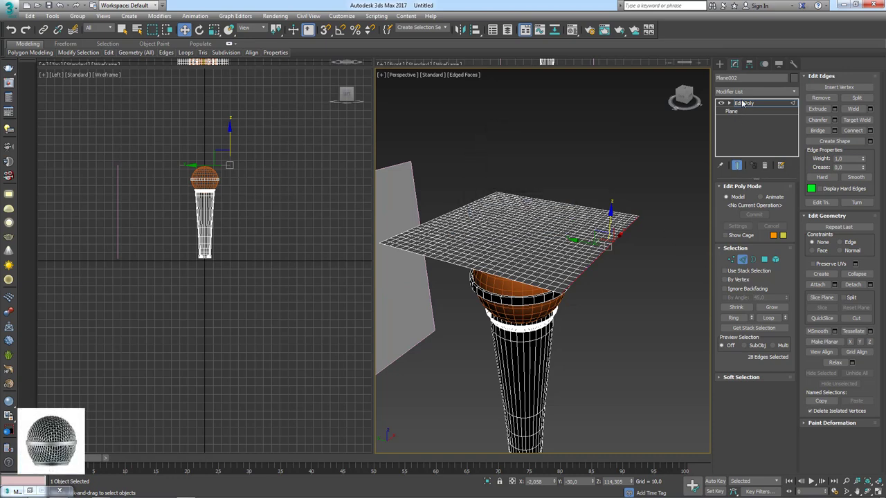
left_click(743, 102)
left_click(590, 268)
Step: Select every other vertex along Shape001 at Vertex level
mouse_move(602, 271)
middle_mouse_down("alt")
mouse_move(590, 292)
mouse_move(704, 262)
middle_mouse_up("alt")
left_click(744, 220)
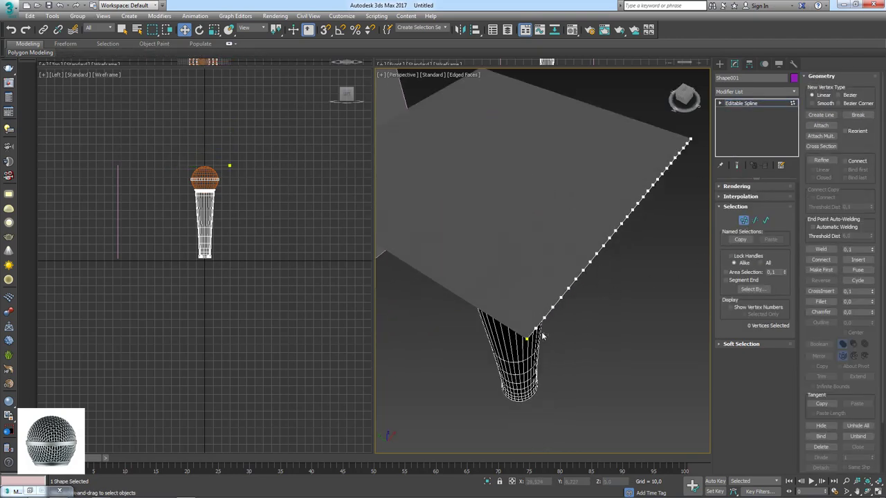
left_click(537, 330)
middle_click_drag(537, 330, 560, 333, "alt")
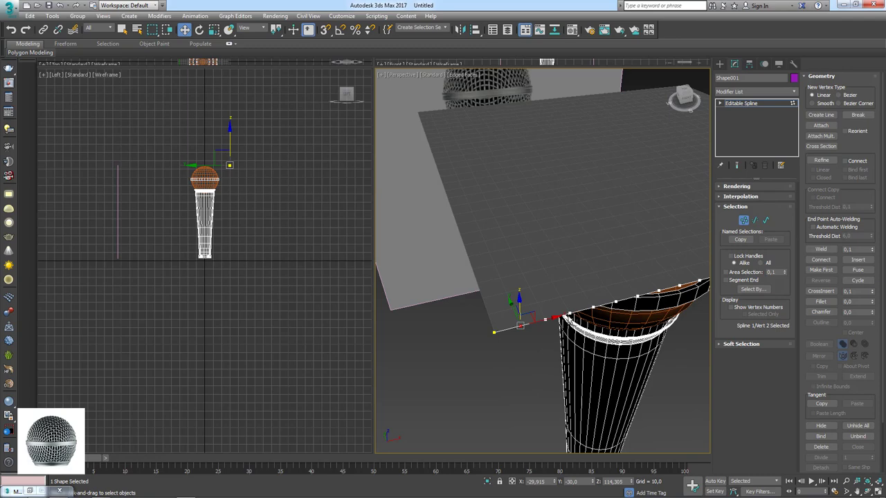
left_click_drag(557, 299, 615, 334)
mouse_move(619, 311)
middle_mouse_down("alt")
mouse_move(544, 329)
mouse_move(530, 362)
mouse_move(497, 362)
mouse_move(562, 339)
middle_mouse_up("alt")
left_click(488, 336, "ctrl")
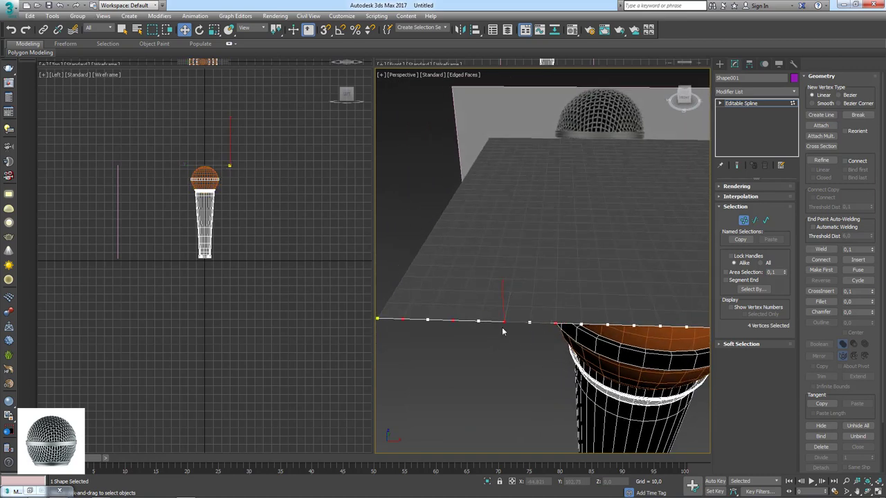
middle_click_drag(601, 320, 561, 331)
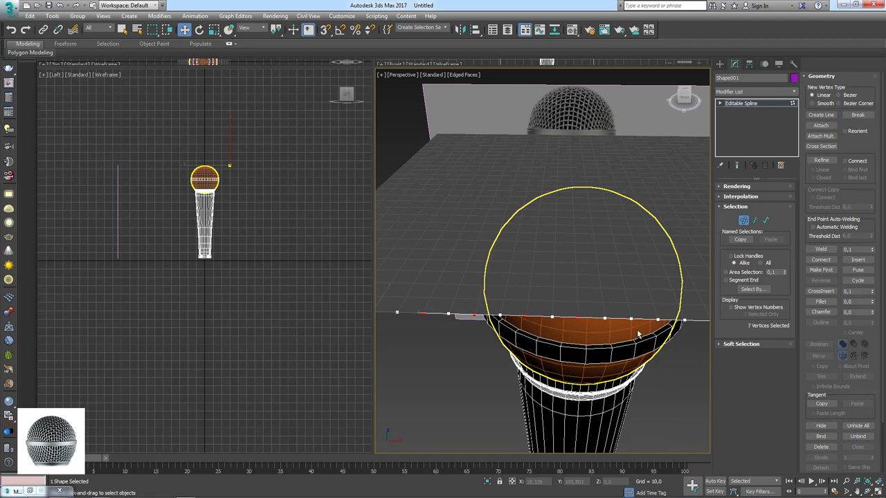
middle_click_drag(657, 322, 532, 337)
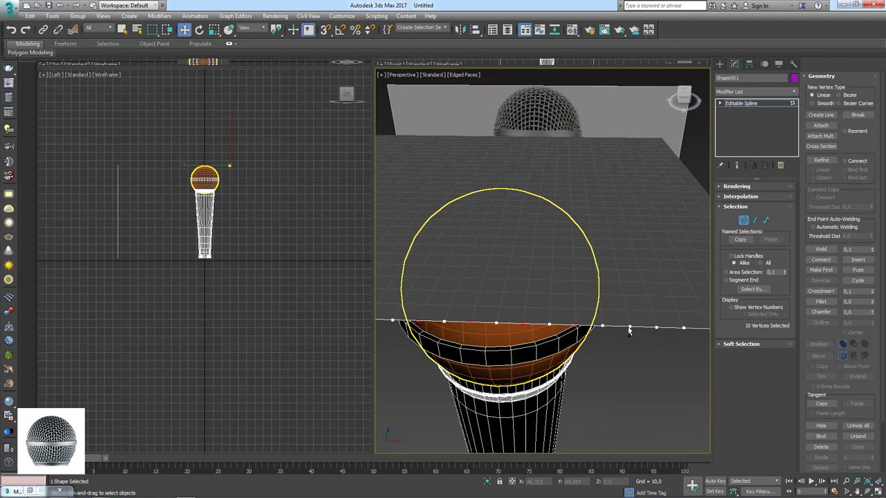
middle_click_drag(630, 330, 599, 338)
left_click_drag(600, 335, 585, 313, "ctrl")
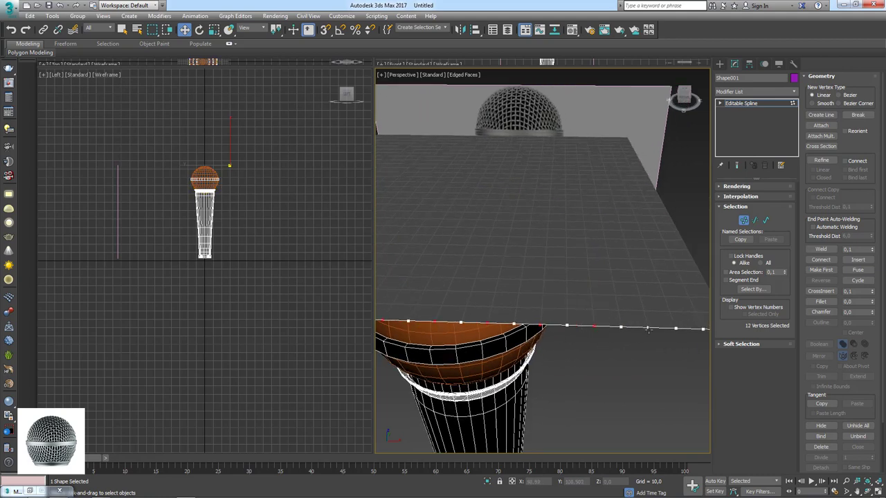
mouse_move(645, 324)
middle_mouse_down()
mouse_move(599, 336)
mouse_move(607, 342)
middle_mouse_up()
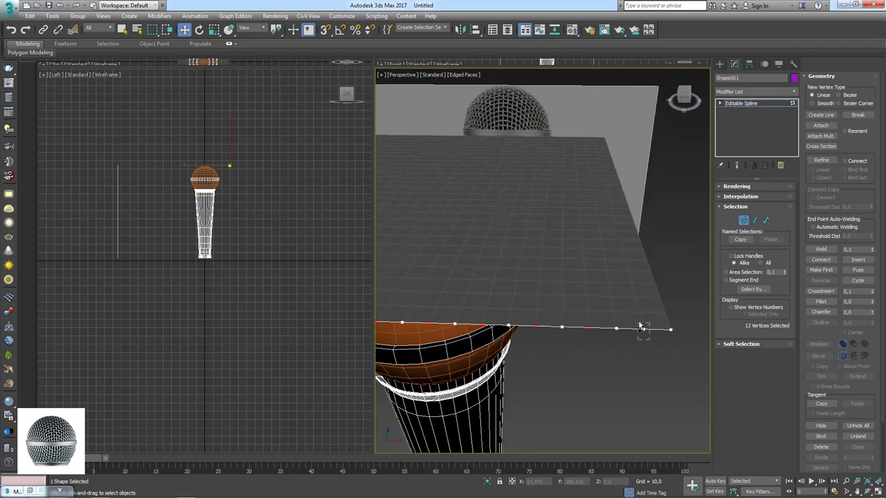
left_click(641, 325, "ctrl")
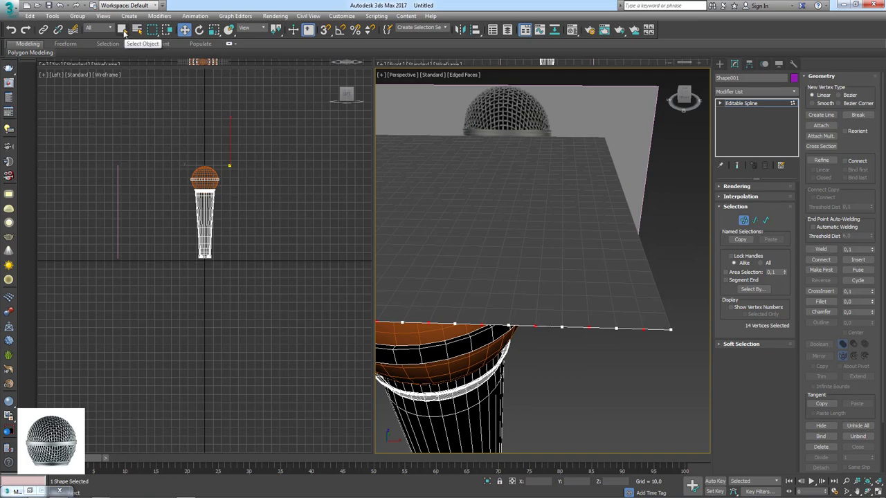
Step: Raise the selected vertices about 0.7 units on Z to form the zigzag, then exit Vertex level
middle_click_drag(599, 263, 663, 174, "alt")
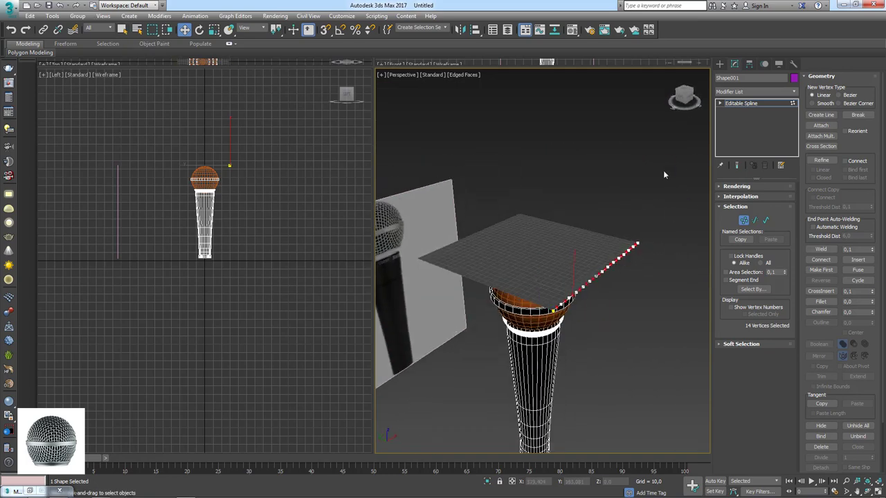
middle_click_drag(526, 284, 764, 122, "alt")
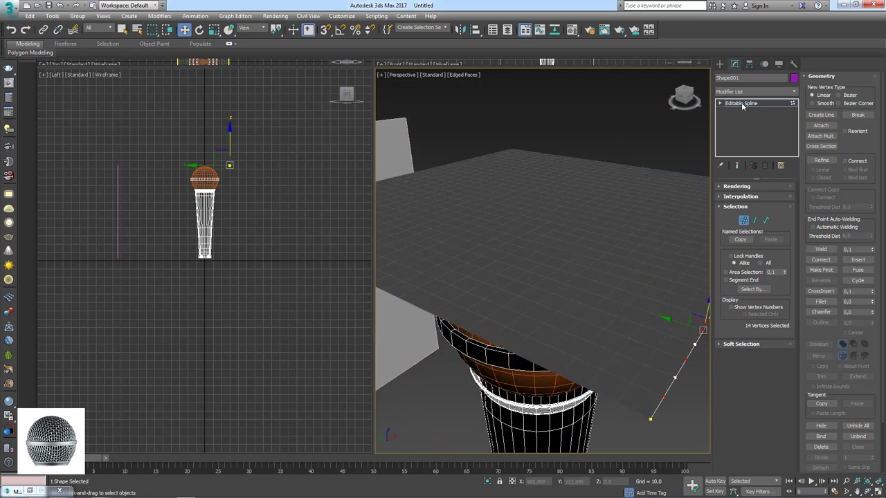
middle_click_drag(516, 205, 581, 253, "alt")
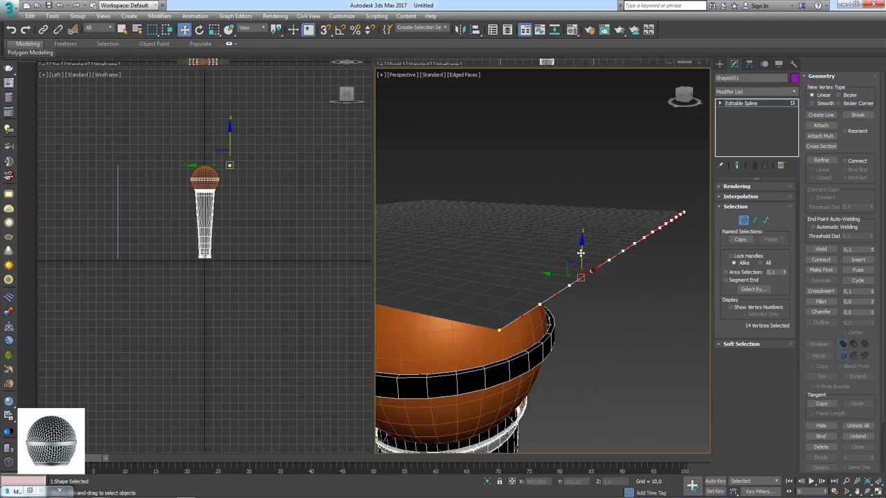
left_click_drag(583, 250, 581, 237)
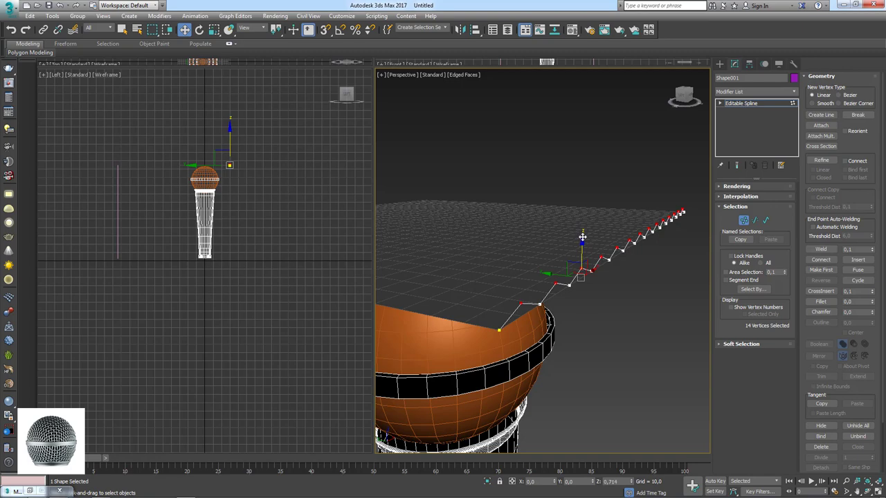
left_click(741, 103)
middle_click_drag(609, 242, 632, 233, "alt")
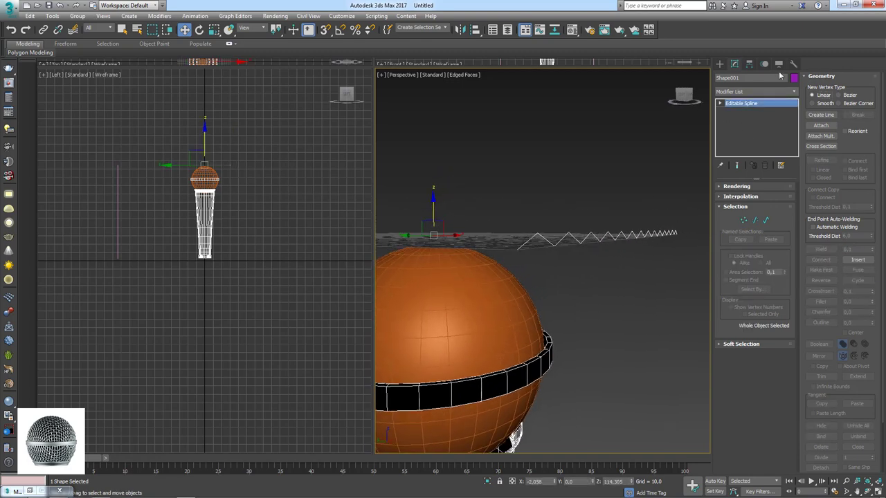
Step: Center the zigzag spline's pivot to the object using Affect Pivot Only
left_click(750, 64)
left_click(755, 127)
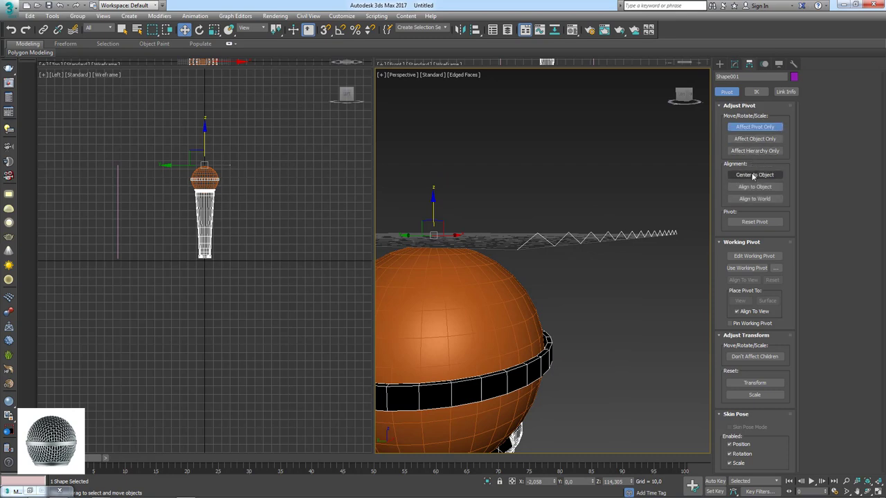
left_click(753, 176)
left_click(754, 127)
mouse_move(588, 158)
middle_mouse_down("alt")
mouse_move(600, 241)
mouse_move(578, 258)
middle_mouse_up("alt")
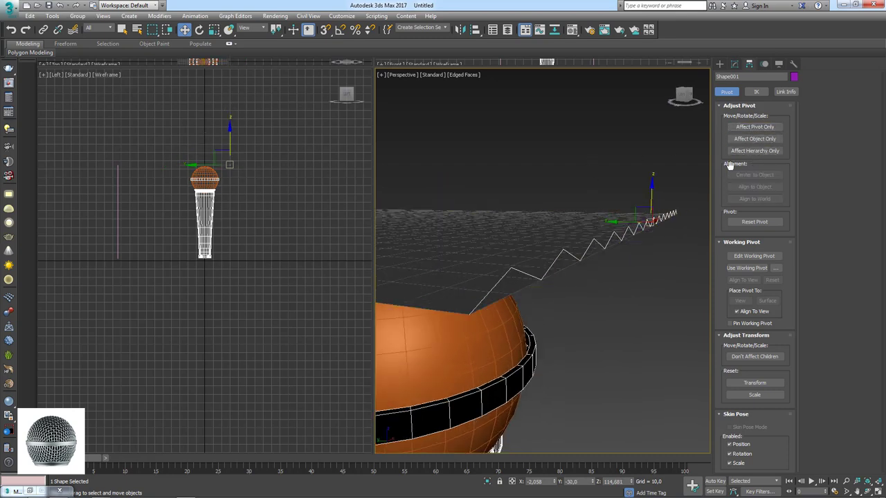
Step: Enable the spline in both the renderer and the viewport
left_click(735, 63)
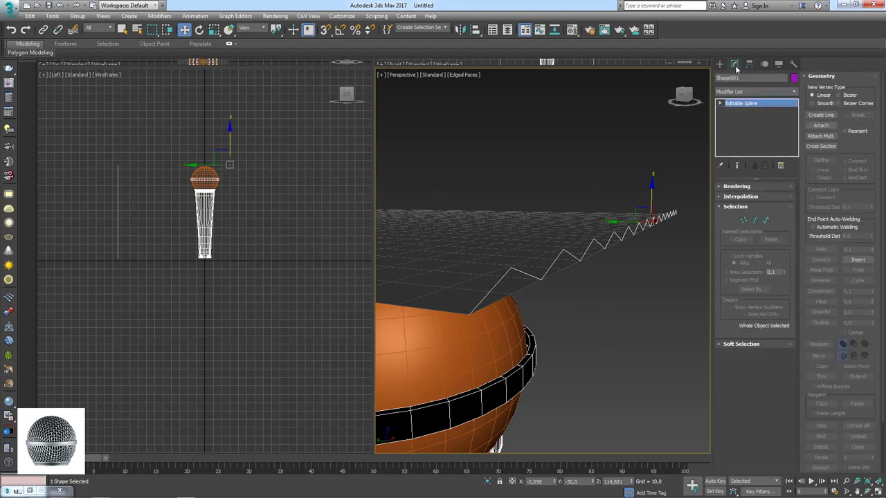
left_click(725, 187)
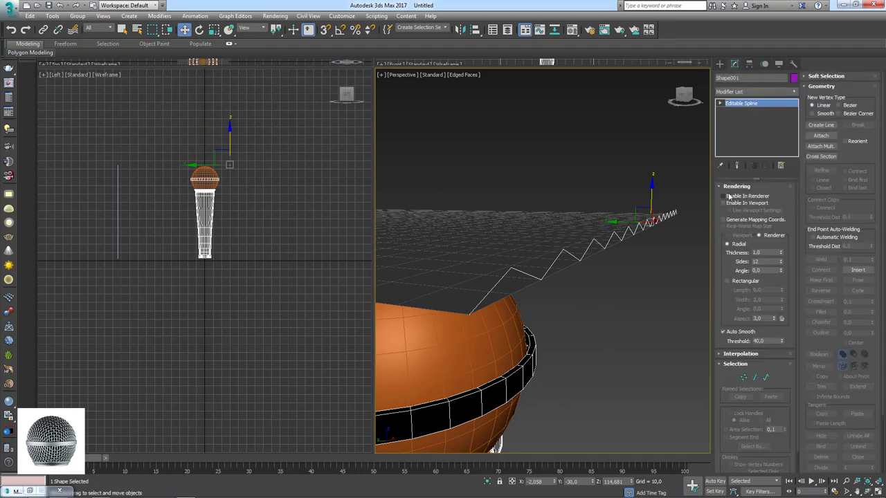
left_click(723, 196)
left_click(724, 203)
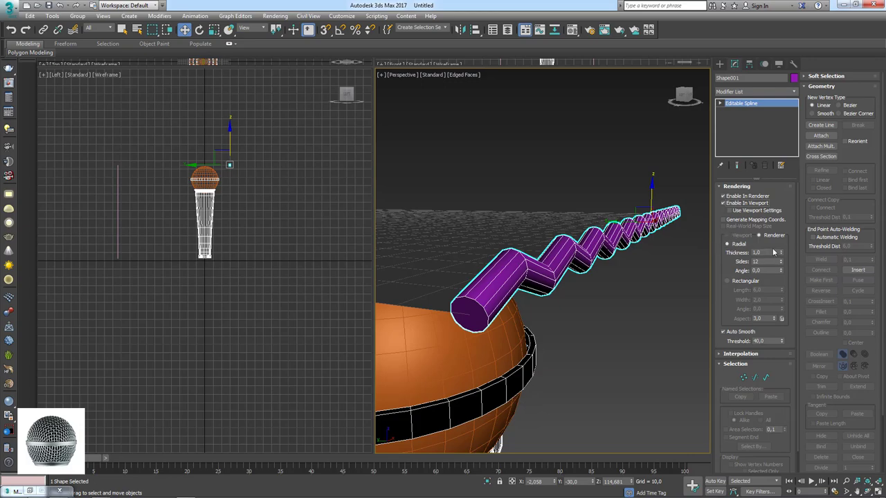
middle_click_drag(554, 270, 685, 286, "alt")
scroll(627, 285, "down", 3)
scroll(665, 285, "up", 3)
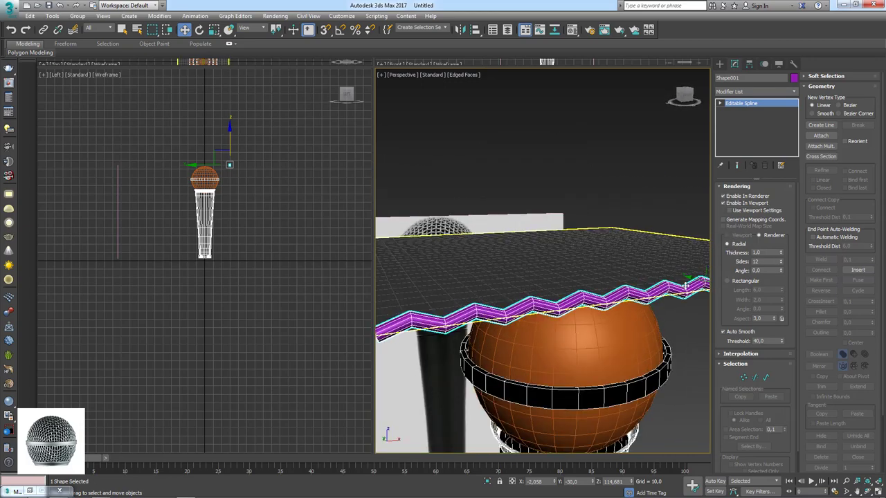
Step: Set the radial tube to 8 sides and 0.39 thickness
double_click(762, 262)
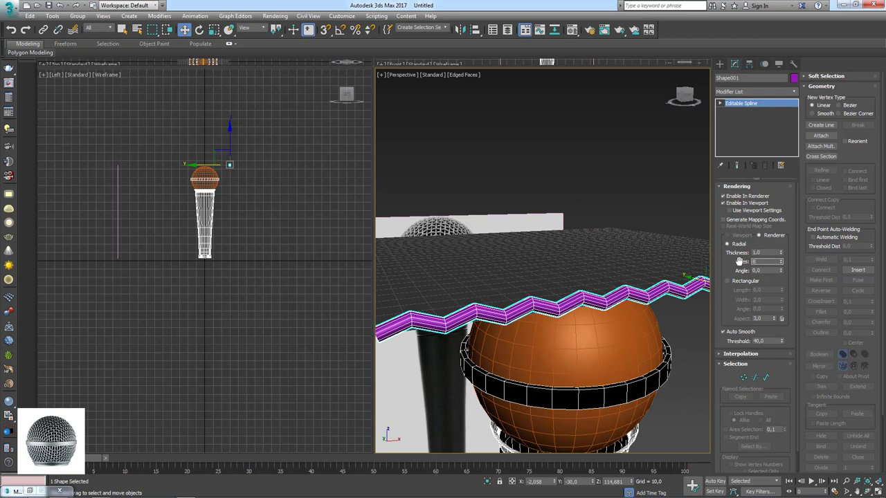
key("Return")
middle_click_drag(499, 277, 550, 253, "alt")
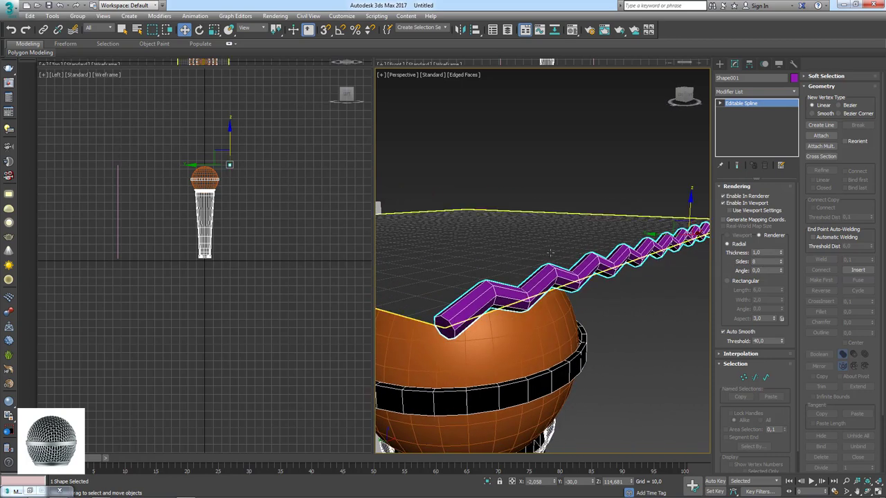
mouse_move(783, 256)
left_mouse_down()
mouse_move(786, 280)
mouse_move(753, 271)
left_mouse_up()
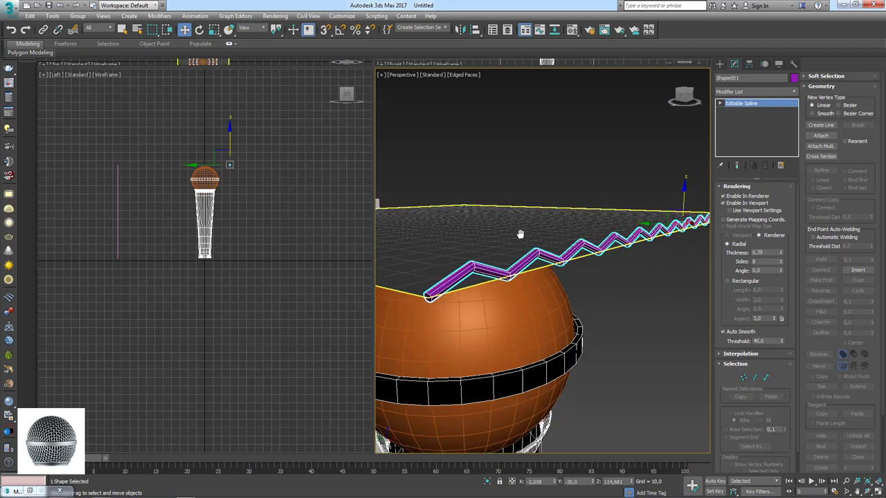
mouse_move(520, 231)
middle_mouse_down("alt")
mouse_move(468, 226)
mouse_move(547, 232)
middle_mouse_up("alt")
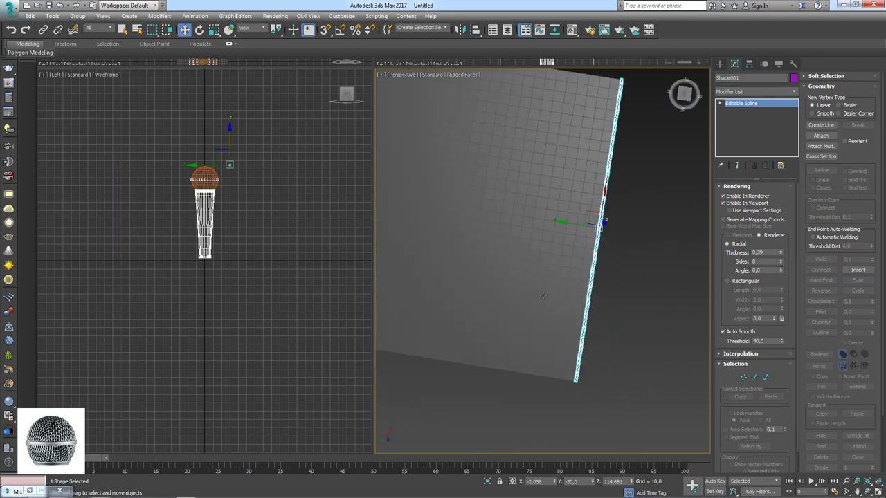
scroll(547, 232, "up", 3)
scroll(634, 212, "up", 2)
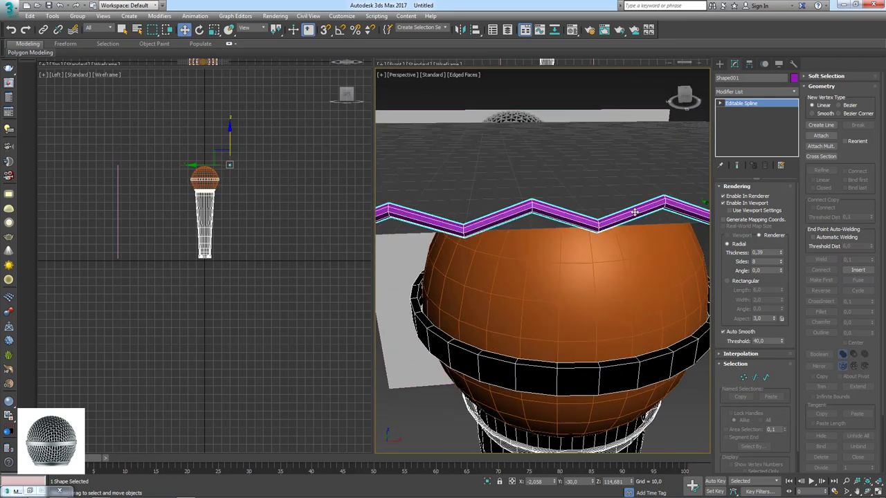
Step: Add an Edit Poly modifier to the zigzag wire
left_click(794, 92)
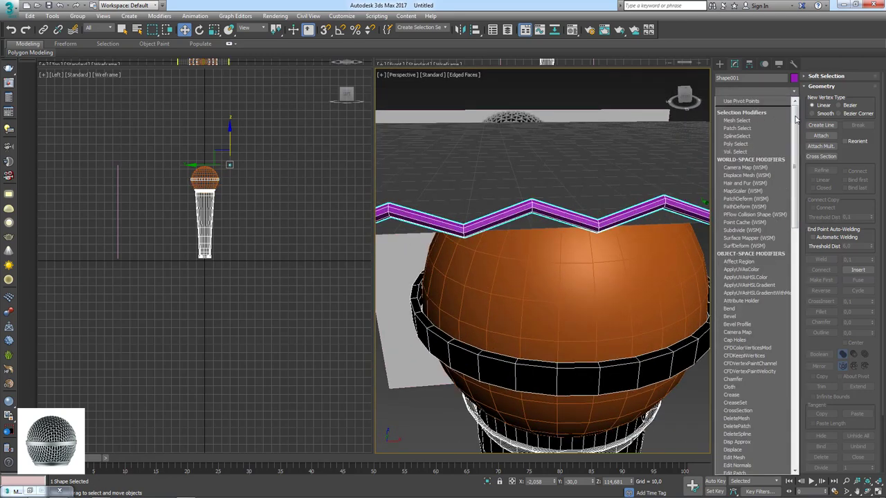
scroll(757, 312, "down", 10)
scroll(757, 346, "down", 5)
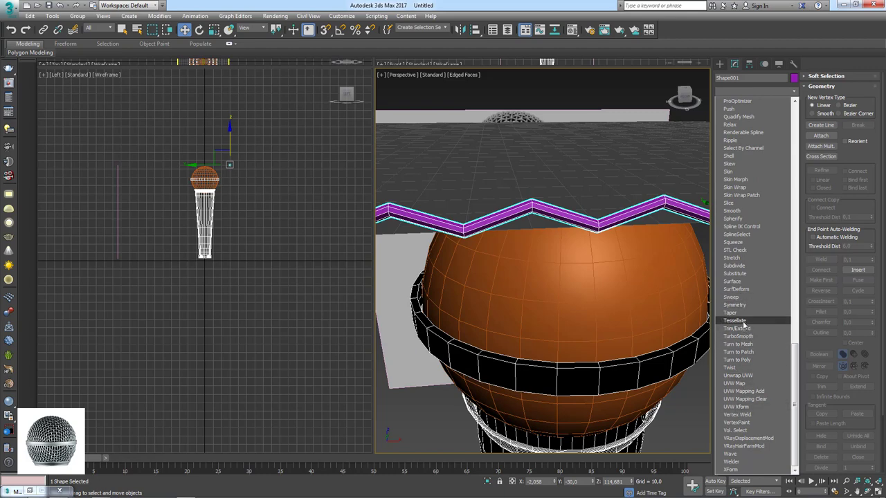
left_click(664, 182)
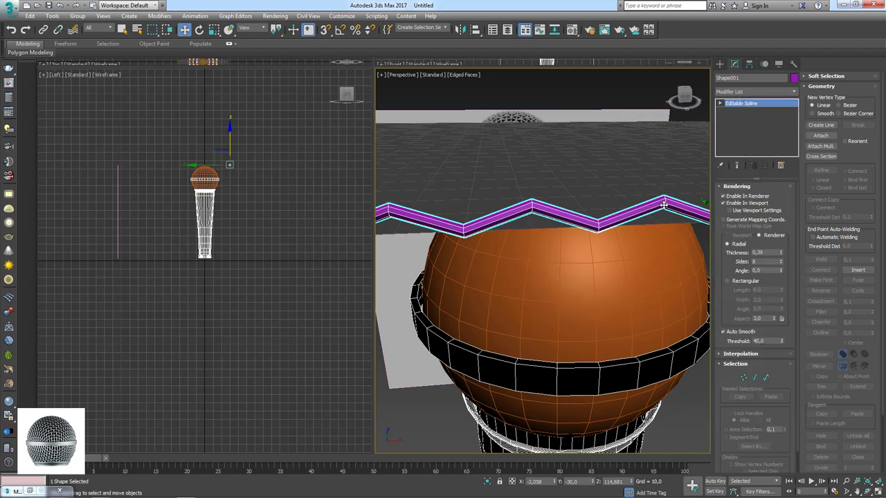
left_click(793, 93)
scroll(751, 332, "down", 10)
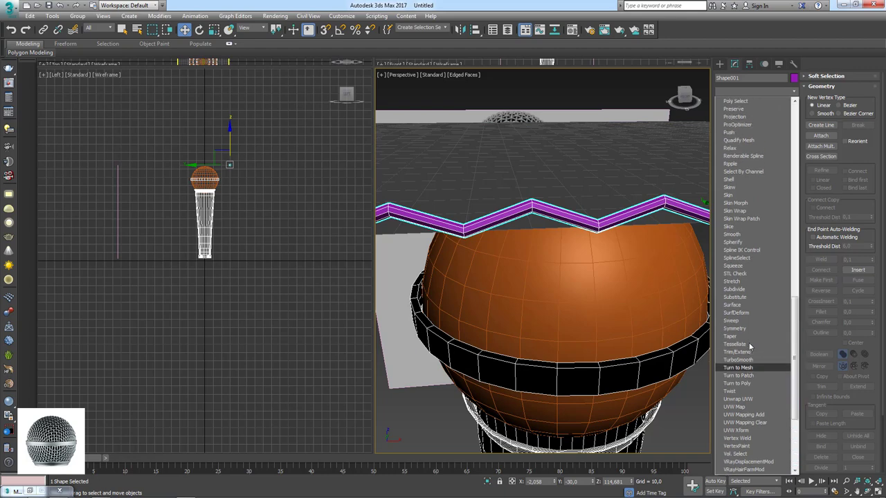
scroll(746, 290, "up", 7)
scroll(739, 208, "up", 6)
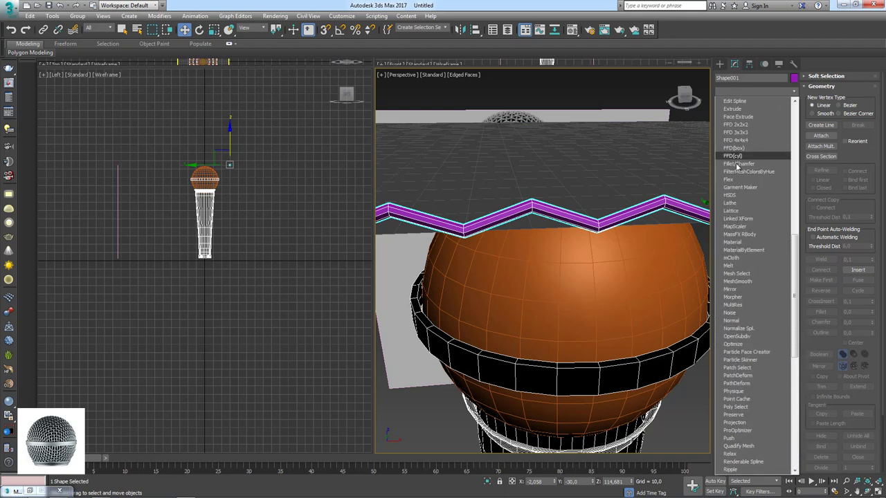
scroll(738, 173, "up", 3)
scroll(740, 187, "up", 3)
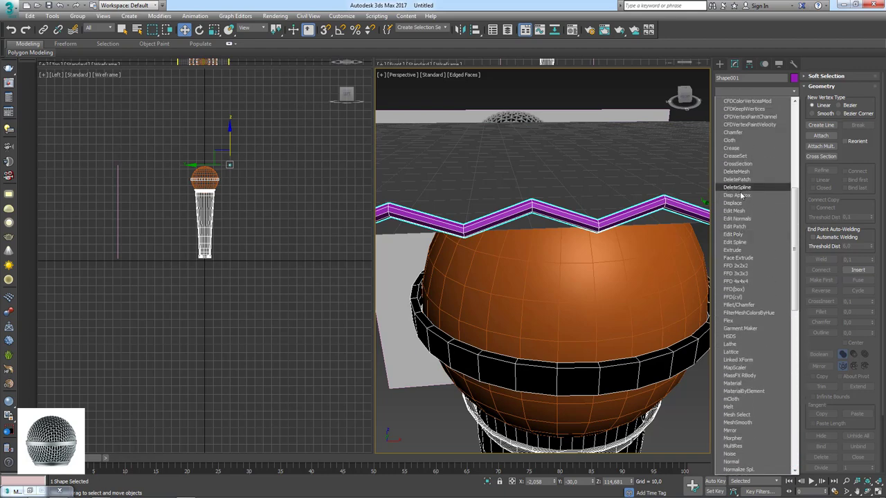
left_click(733, 235)
Step: Stack a TurboSmooth modifier on top of Edit Poly
left_click(795, 95)
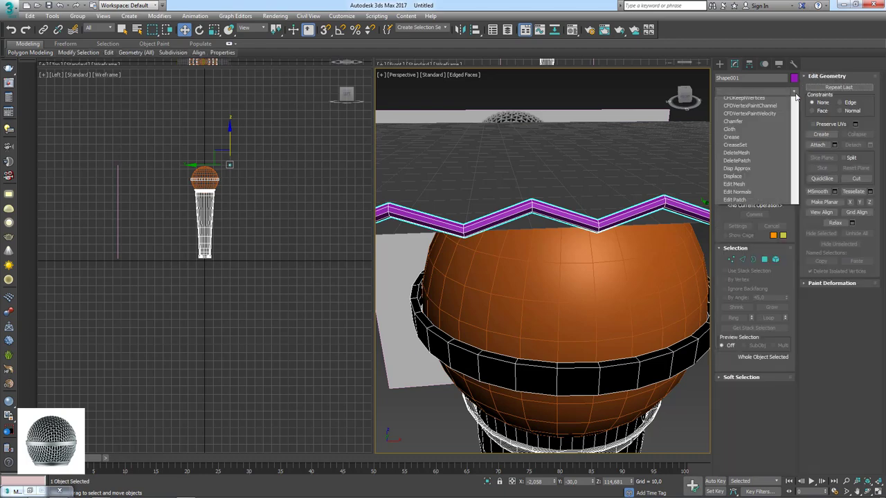
left_click_drag(795, 104, 795, 388)
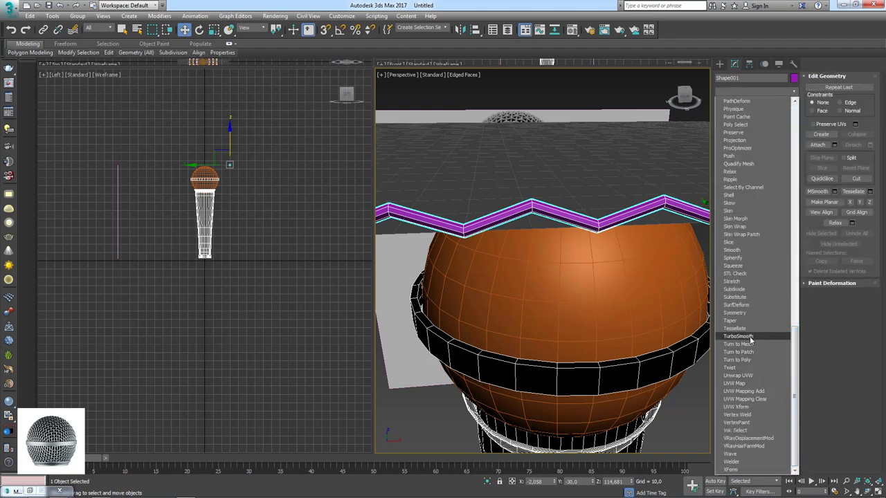
left_click(737, 337)
middle_click_drag(554, 277, 526, 249, "alt")
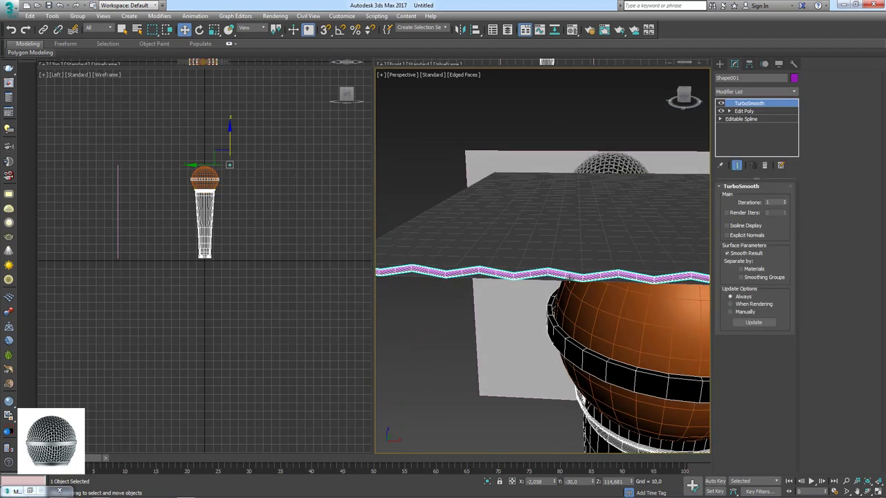
Step: Raise TurboSmooth's iterations to 2
scroll(551, 272, "up", 3)
scroll(528, 268, "up", 2)
mouse_move(468, 275)
left_mouse_down()
mouse_move(554, 265)
mouse_move(635, 294)
left_mouse_up()
left_click(785, 200)
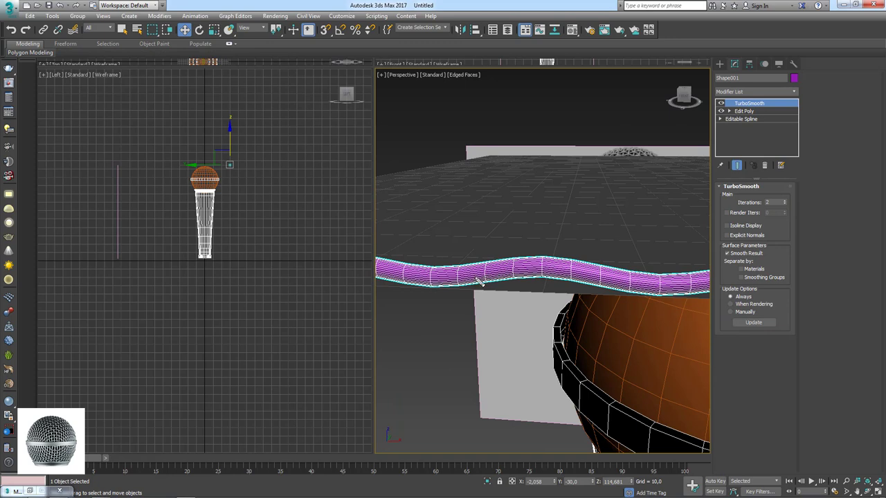
mouse_move(479, 280)
left_mouse_down()
mouse_move(554, 263)
mouse_move(590, 277)
left_mouse_up()
Step: Set the base spline's rendering sides to 4 and inspect the smoothed wavy wire
left_click(741, 120)
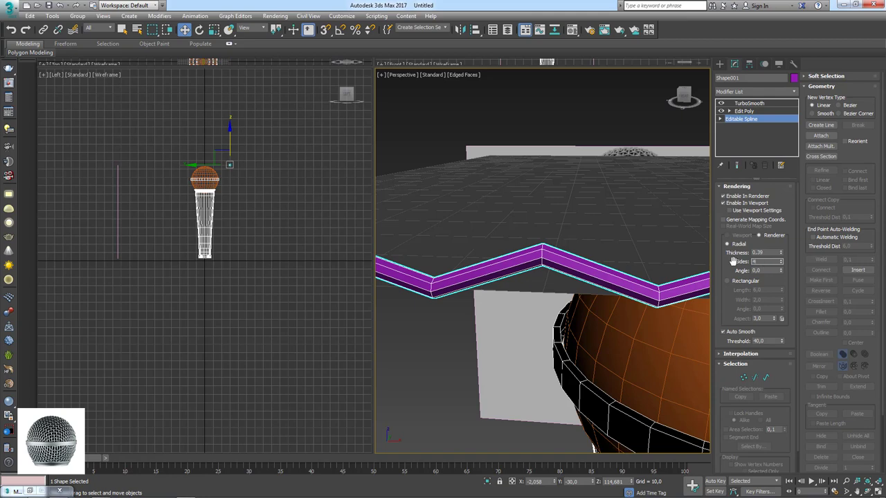
key("Return")
left_click(744, 111)
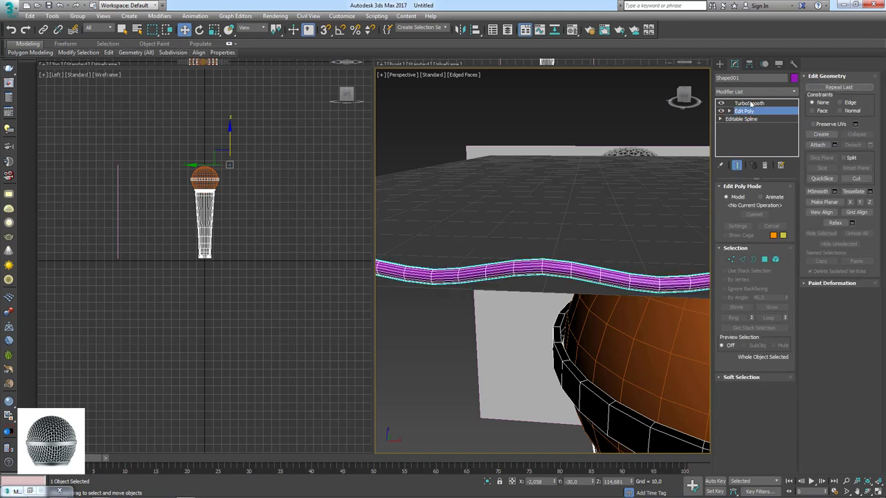
left_click(749, 103)
mouse_move(554, 271)
middle_mouse_down("alt")
mouse_move(579, 257)
mouse_move(568, 254)
middle_mouse_up("alt")
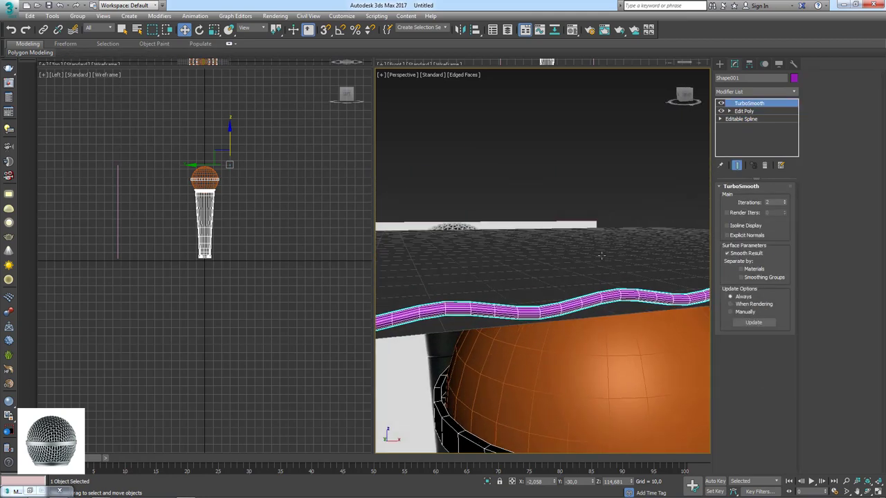
scroll(568, 254, "down", 4)
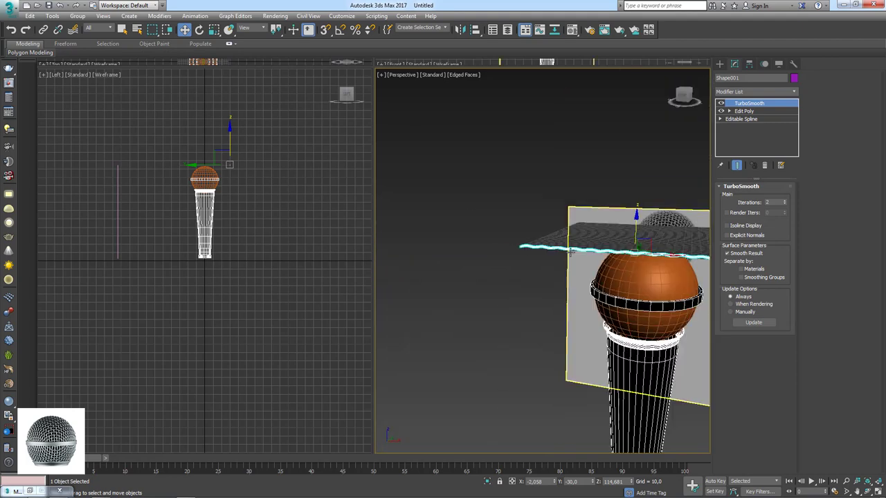
middle_click_drag(568, 254, 584, 238, "alt")
scroll(583, 237, "up", 4)
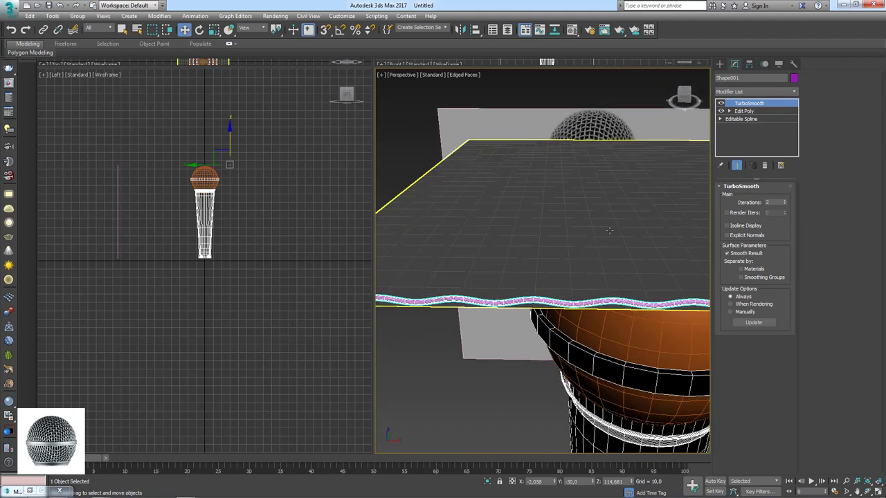
left_click(722, 121)
Step: Move the zigzag spline up slightly at Vertex level
left_click(738, 126)
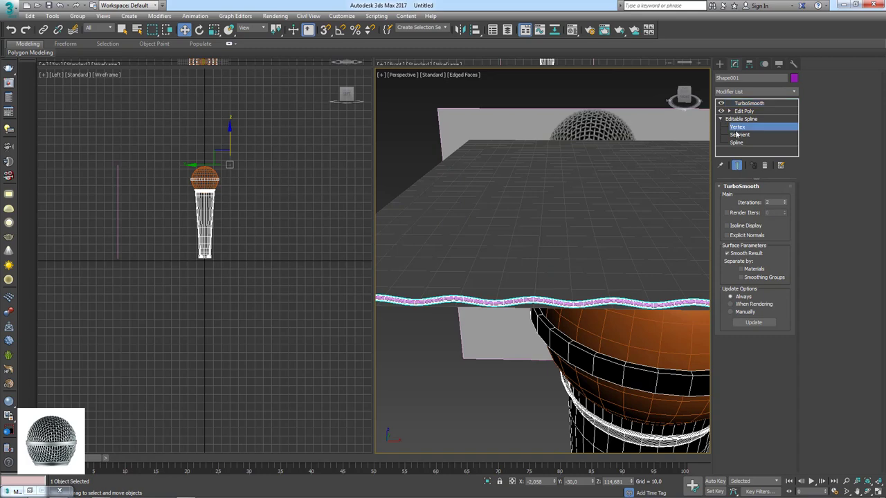
scroll(543, 264, "down", 2)
middle_click_drag(544, 264, 530, 253, "alt")
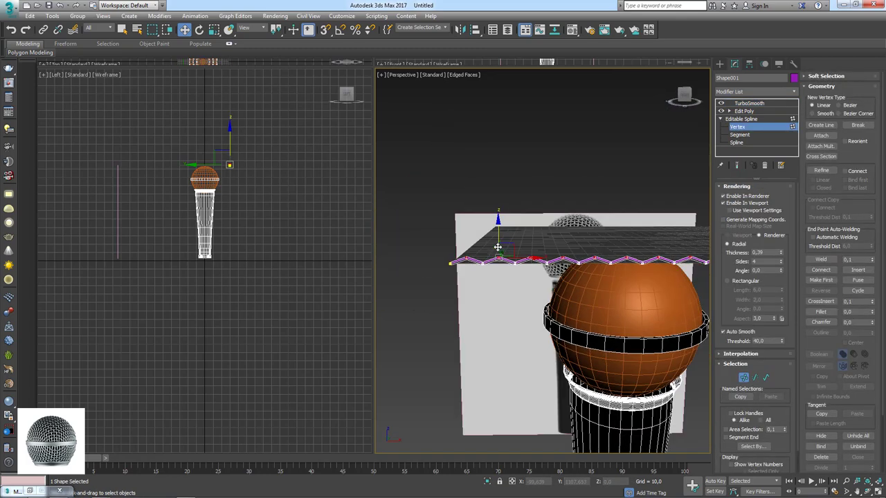
scroll(506, 258, "up", 2)
left_click_drag(503, 267, 502, 260)
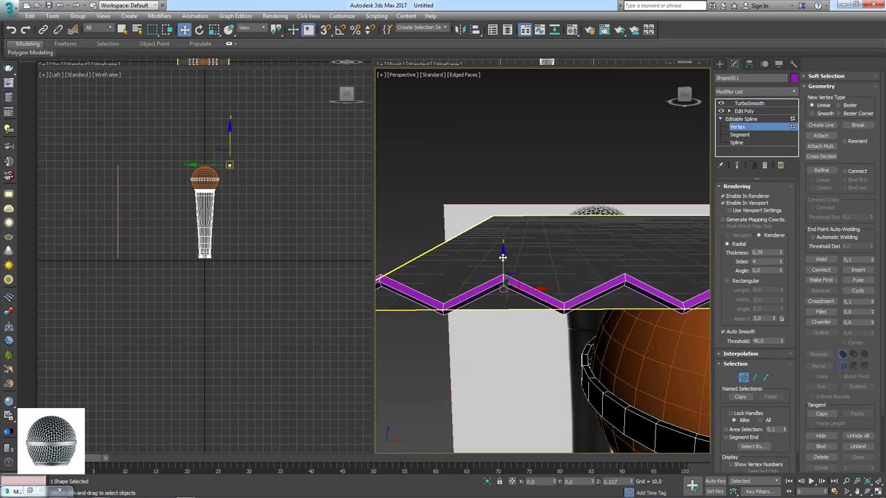
Step: Return to TurboSmooth and view the smoothed wave wire at an angle
left_click(742, 119)
left_click(745, 111)
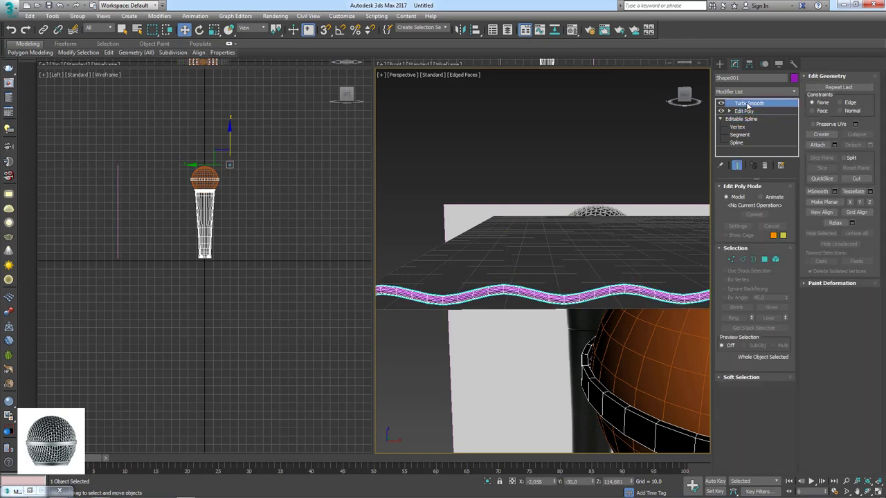
left_click(749, 103)
scroll(557, 252, "down", 3)
scroll(557, 251, "up", 3)
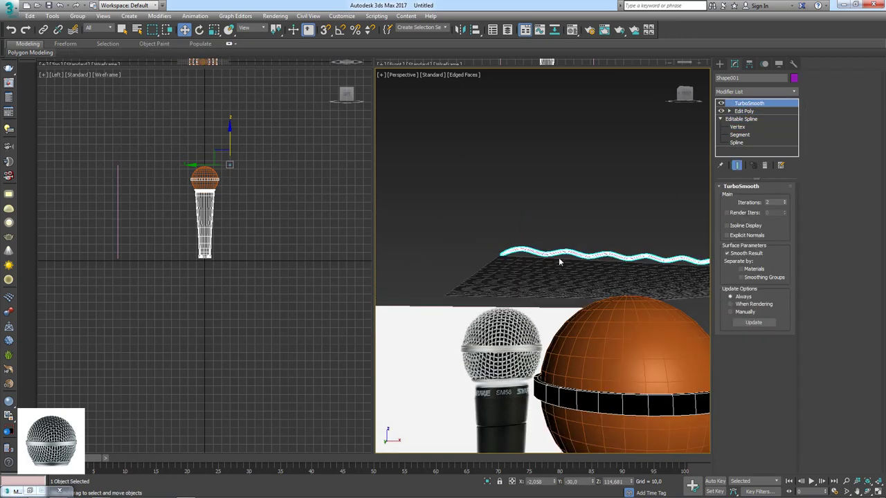
middle_click_drag(540, 254, 457, 317, "alt")
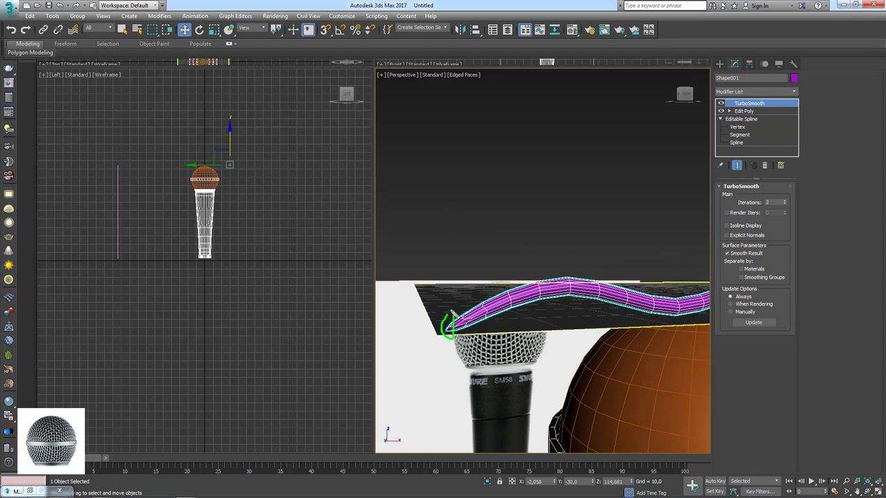
Step: Turn TurboSmooth off and box-select the wire's polygons in Edit Poly
left_click(722, 104)
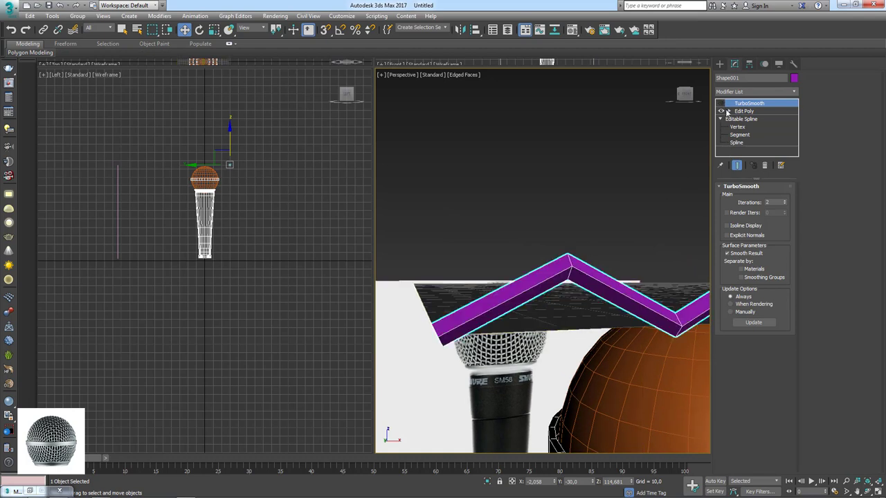
left_click(730, 111)
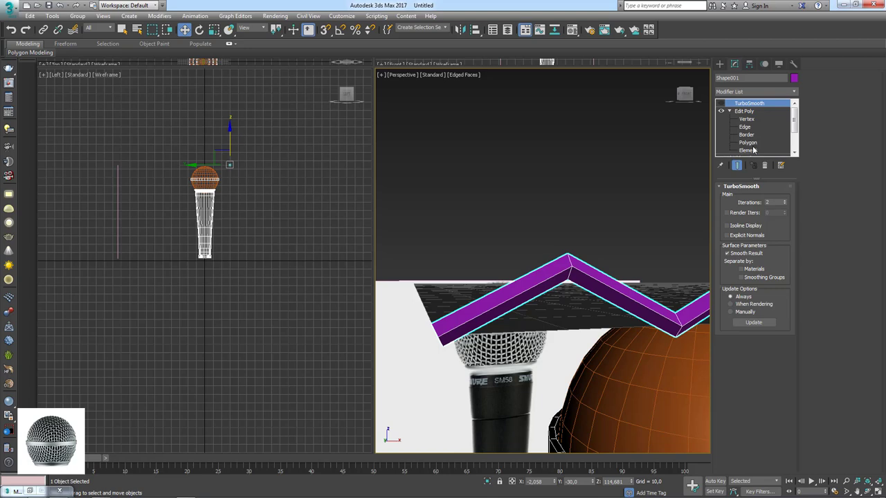
left_click(747, 142)
left_click_drag(414, 280, 452, 369)
mouse_move(452, 369)
middle_mouse_down("alt")
mouse_move(530, 378)
mouse_move(442, 345)
mouse_move(556, 261)
middle_mouse_up("alt")
left_click(530, 377)
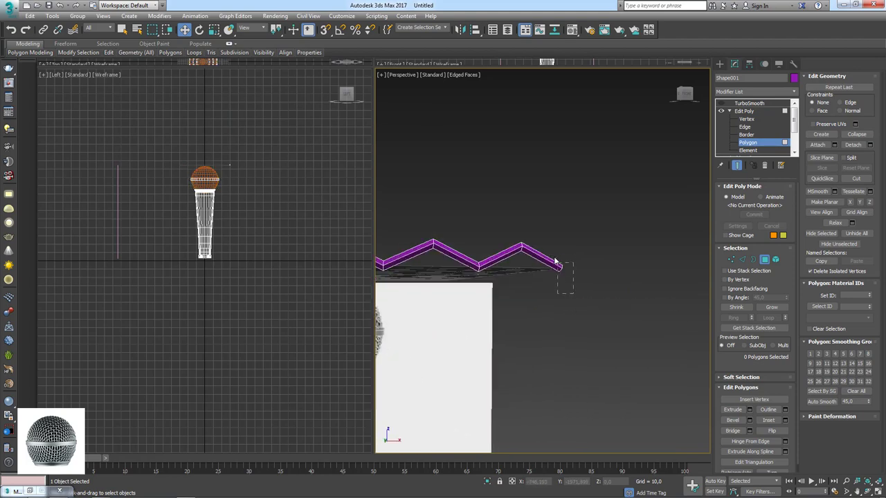
left_click_drag(573, 293, 556, 261)
mouse_move(556, 262)
middle_mouse_down("alt")
mouse_move(570, 265)
mouse_move(608, 215)
middle_mouse_up("alt")
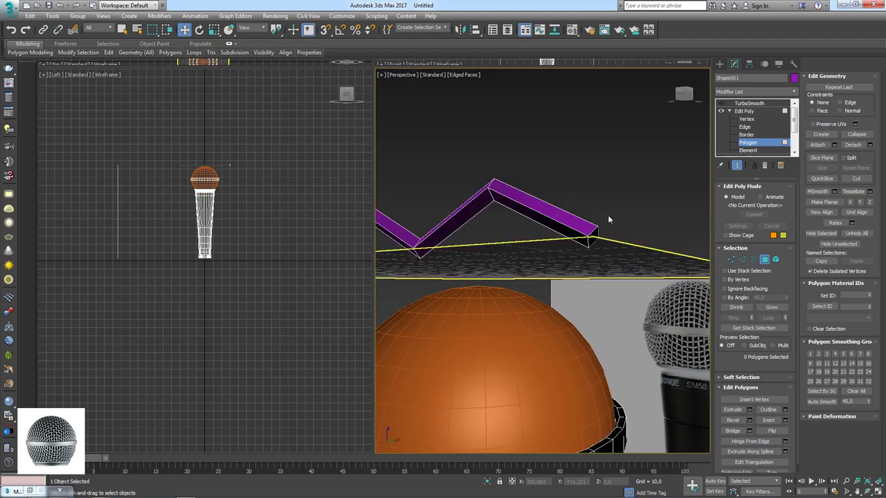
Step: Turn TurboSmooth back on to restore the smooth wave
left_click(749, 103)
left_click(722, 103)
mouse_move(498, 222)
middle_mouse_down("alt")
mouse_move(553, 273)
mouse_move(646, 211)
middle_mouse_up("alt")
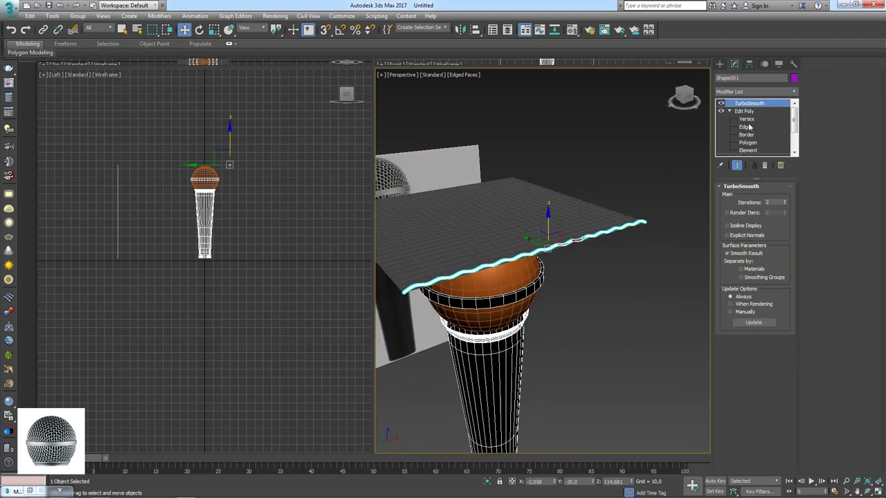
Step: Delete TurboSmooth, then disable and delete Edit Poly, leaving a bare Editable Spline zigzag
left_click(766, 168)
mouse_move(663, 227)
middle_mouse_down("alt")
mouse_move(568, 230)
mouse_move(623, 207)
middle_mouse_up("alt")
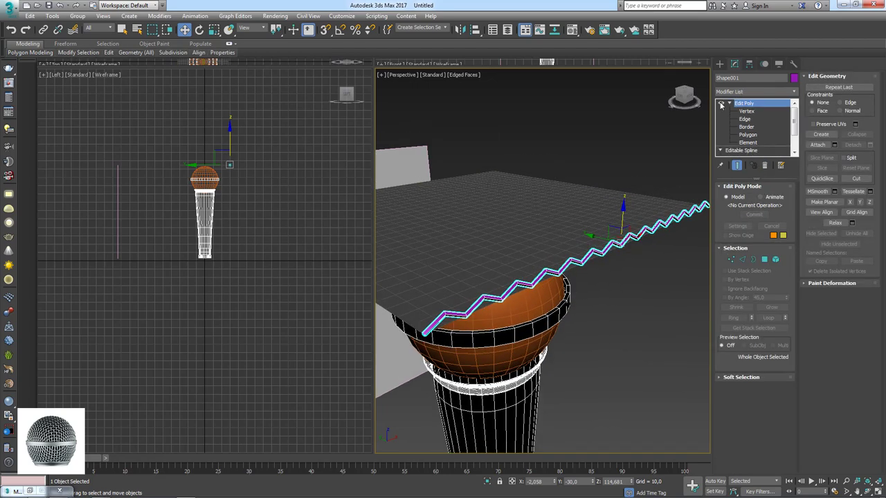
left_click(722, 104)
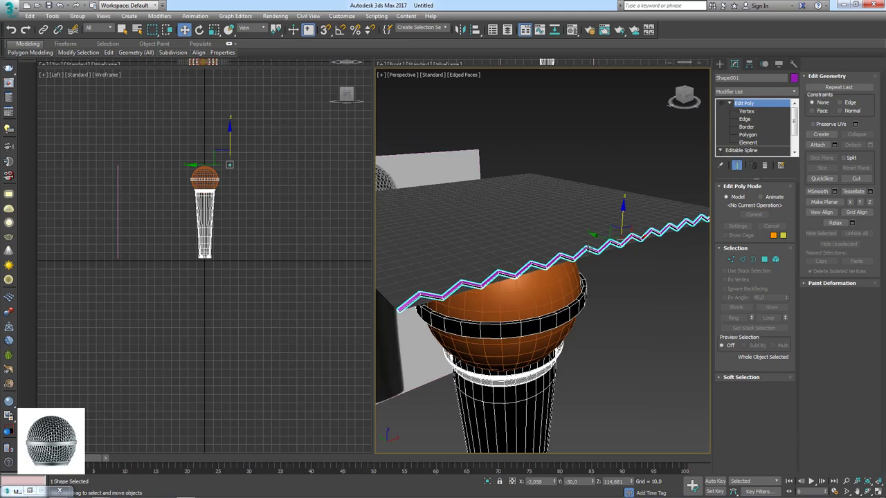
left_click(744, 151)
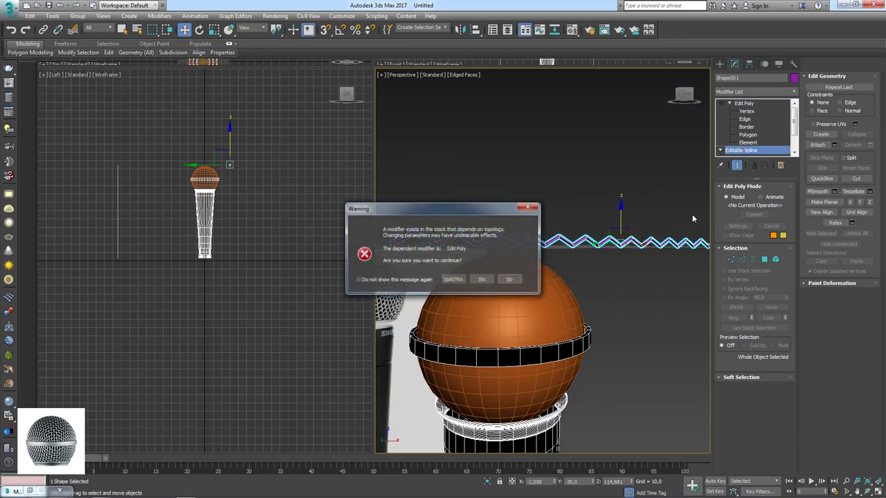
left_click(510, 279)
mouse_move(632, 232)
middle_mouse_down("alt")
mouse_move(602, 235)
mouse_move(609, 232)
middle_mouse_up("alt")
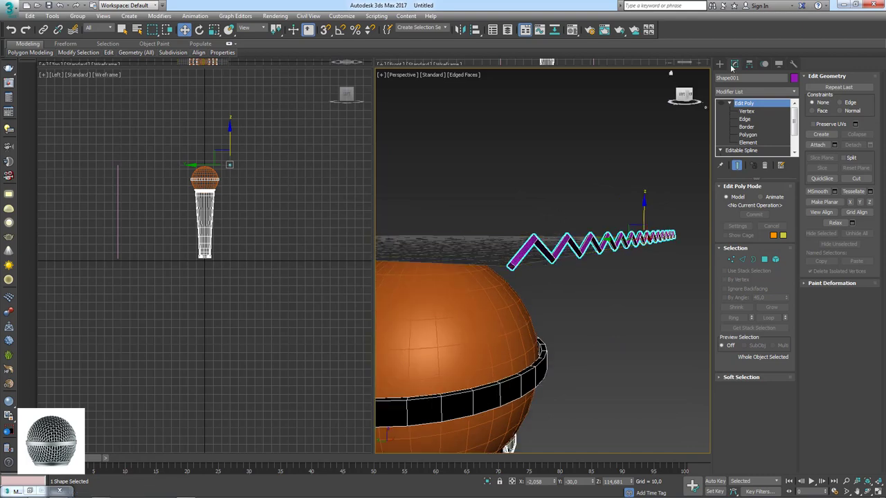
left_click(764, 165)
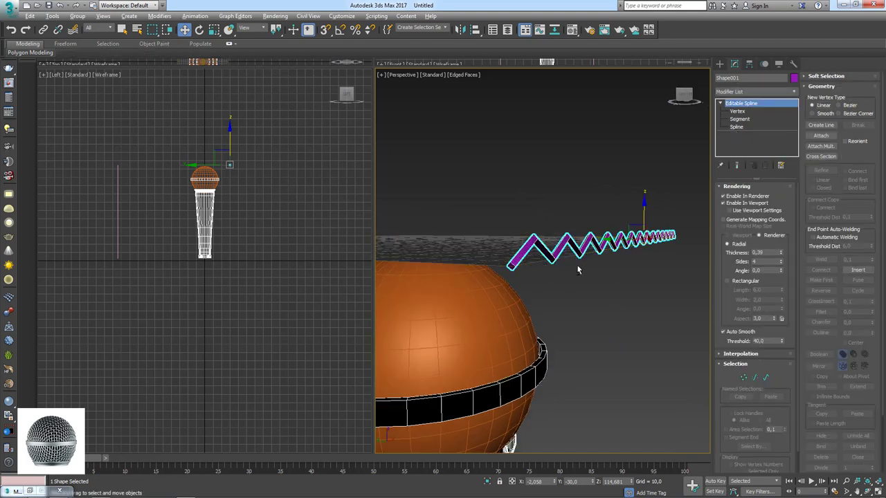
middle_click_drag(577, 267, 577, 262, "alt")
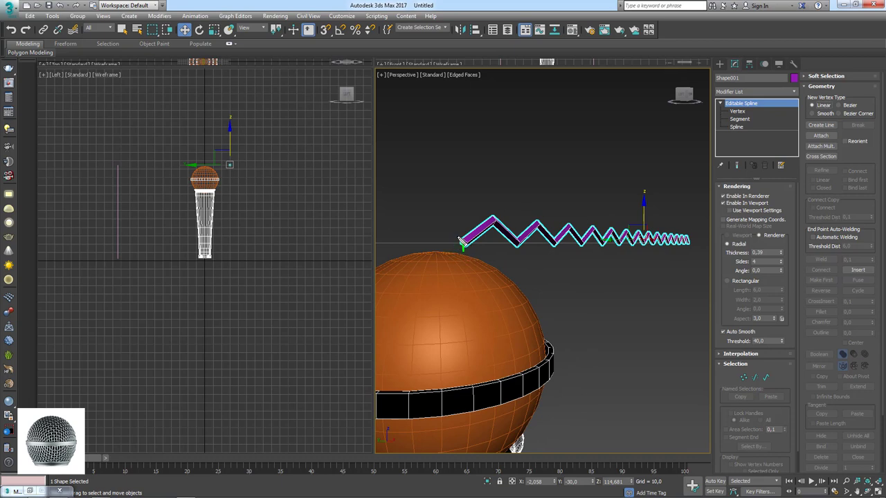
Step: Turn off Enable In Viewport so zigzag spline Shape001 shows as a thin line
left_click(724, 203)
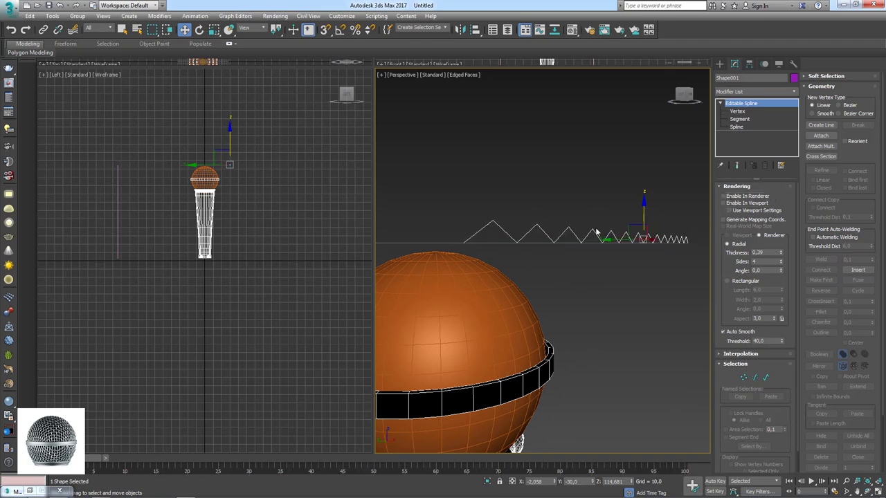
middle_click_drag(597, 231, 598, 238, "alt")
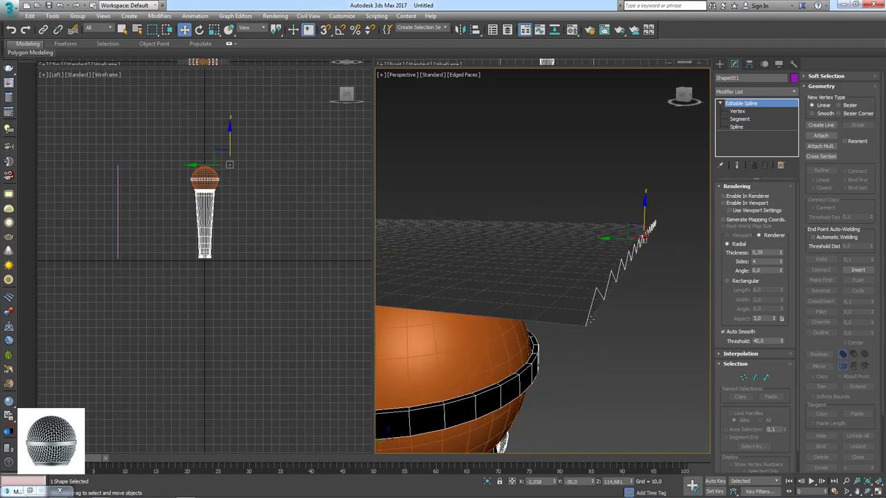
middle_click_drag(588, 320, 601, 318, "alt")
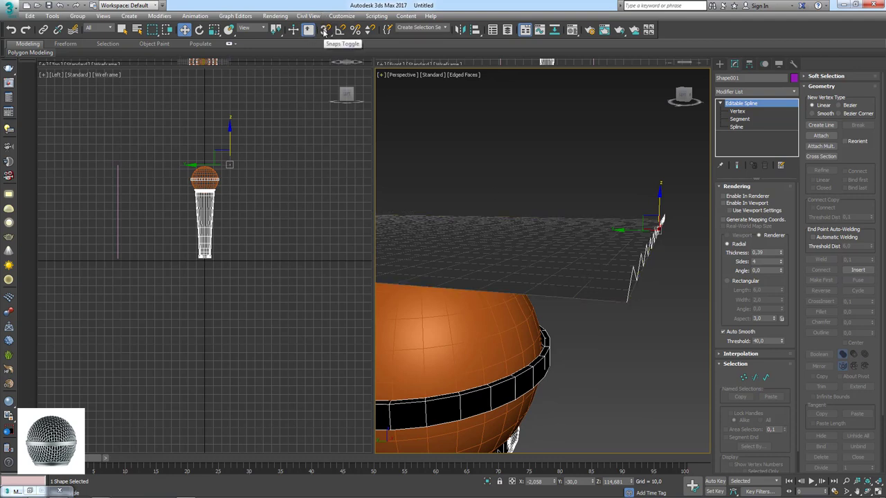
Step: Enable vertex snapping and Shift-drag a copy of the zigzag spline across the plane
right_click(325, 33)
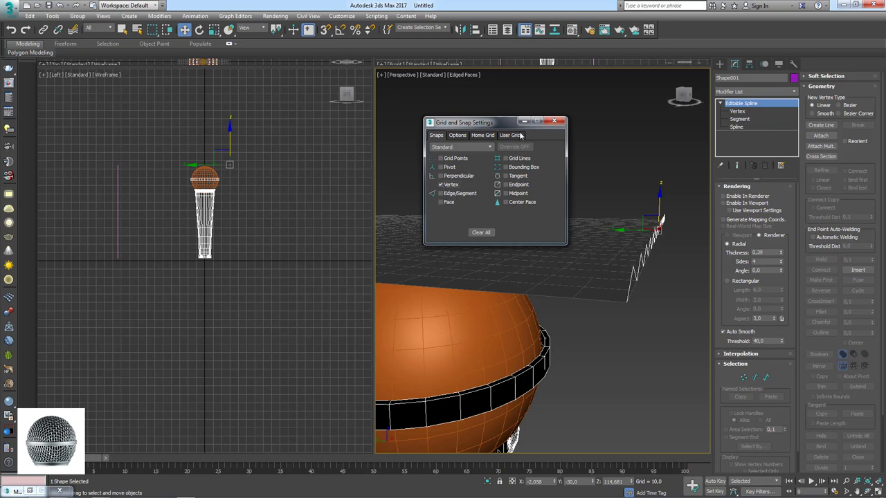
left_click(554, 122)
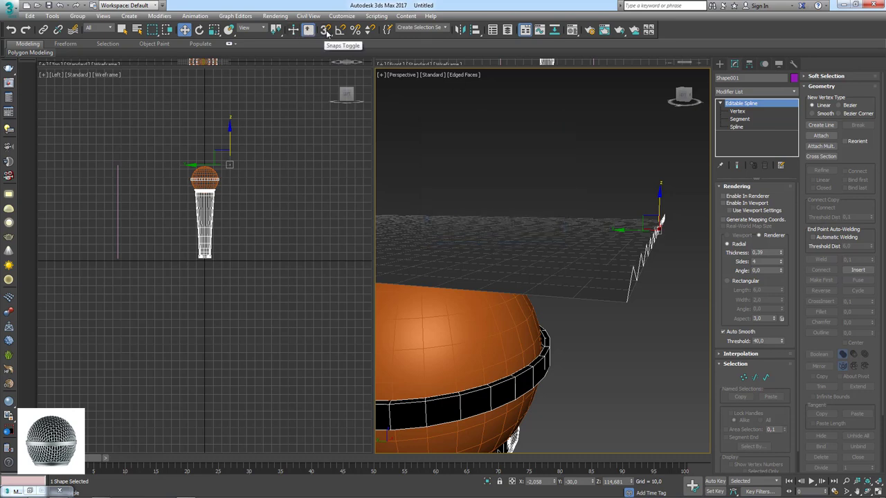
left_click(325, 30)
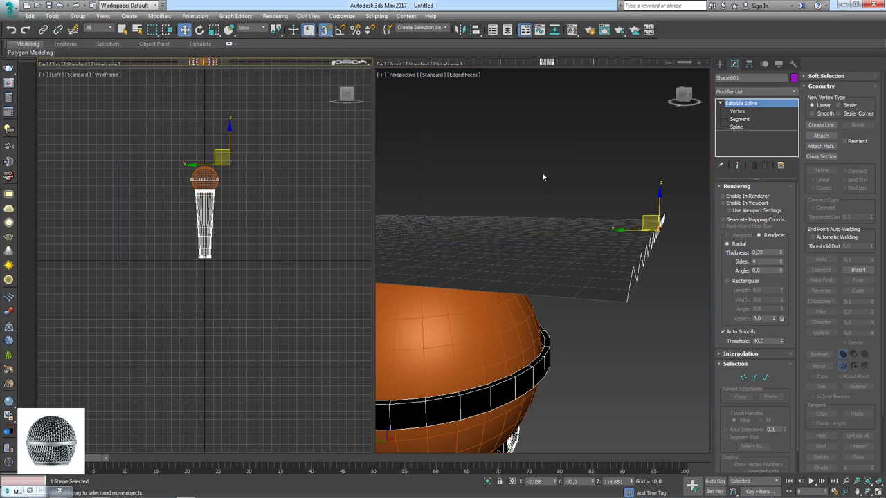
middle_click_drag(646, 299, 632, 385)
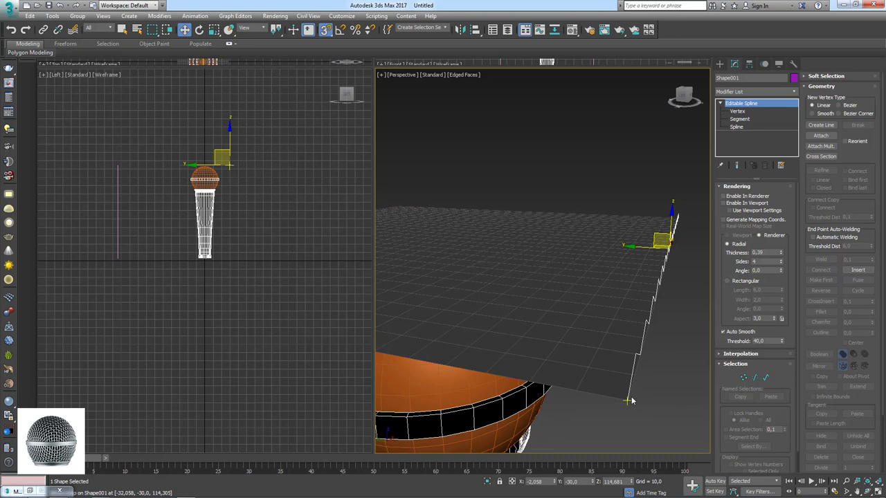
left_click_drag(626, 399, 529, 380, "shift")
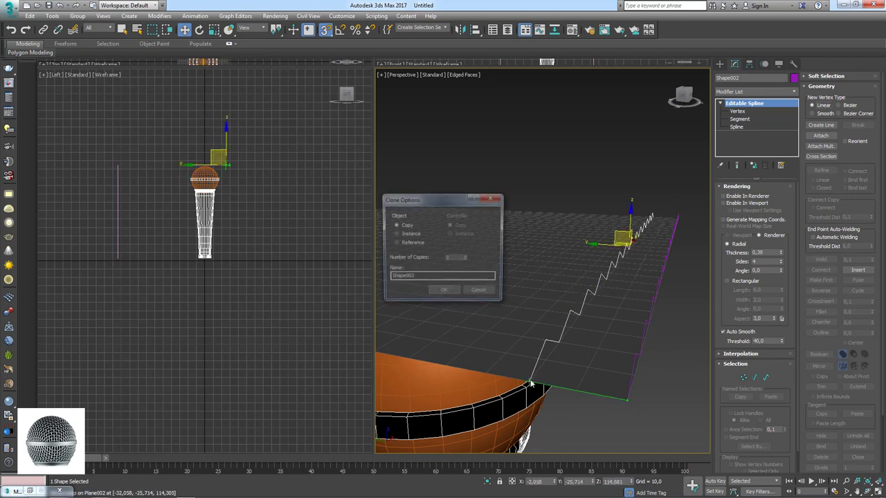
Step: Set 30 copies so the zigzag spline repeats across the plane through Shape031
double_click(464, 259)
type("30")
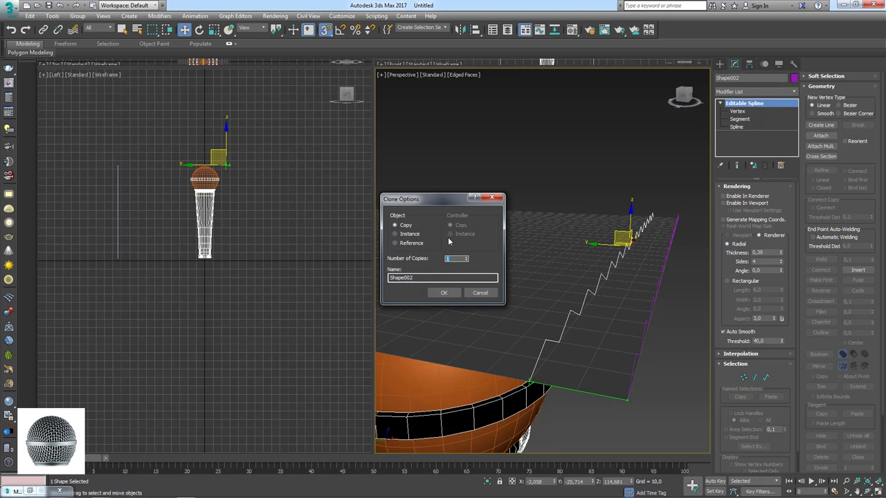
left_click(444, 293)
middle_click_drag(444, 293, 515, 287)
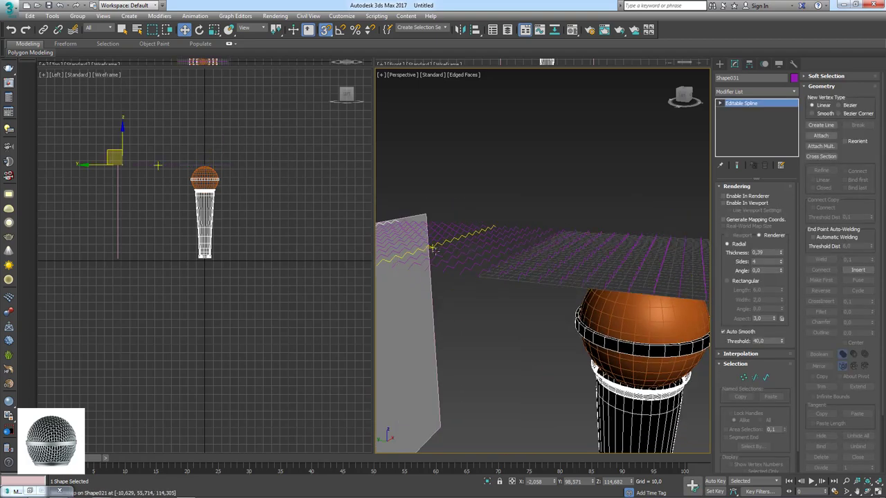
scroll(515, 287, "down", 3)
scroll(524, 299, "down", 1)
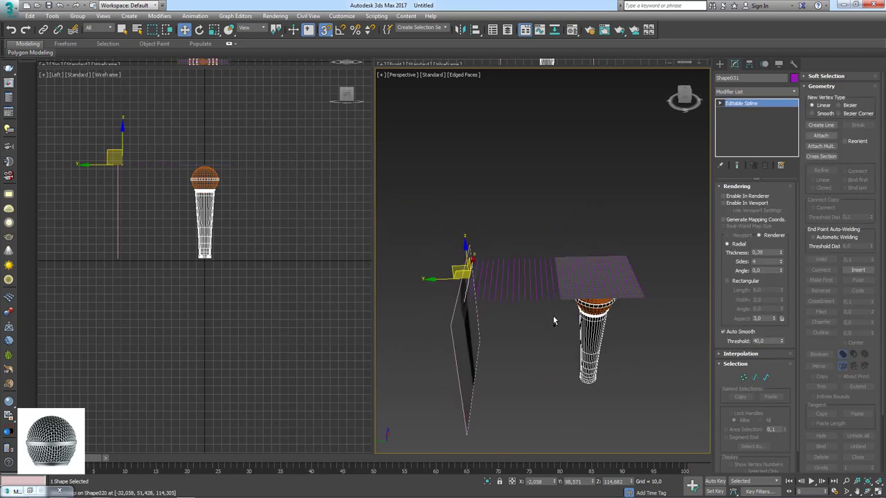
Step: Select only the zigzag spline copies on the plane, leaving the sphere unselected
left_click(505, 291)
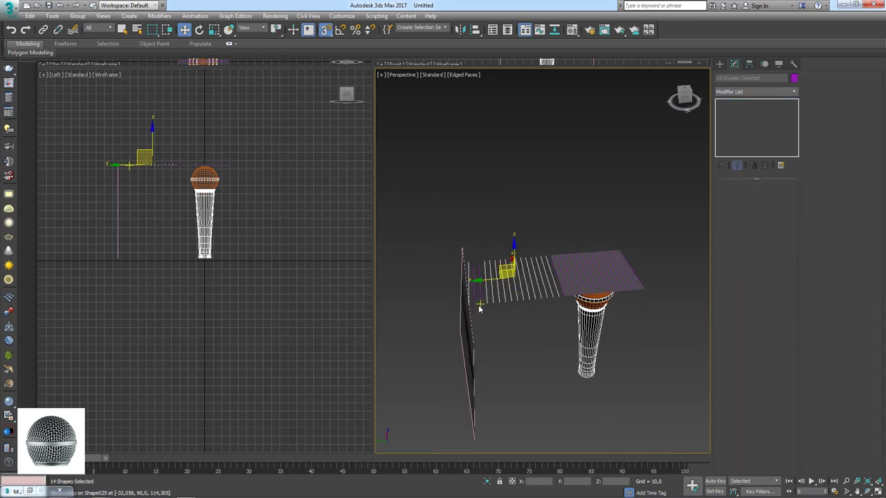
scroll(488, 305, "up", 4)
scroll(494, 312, "up", 2)
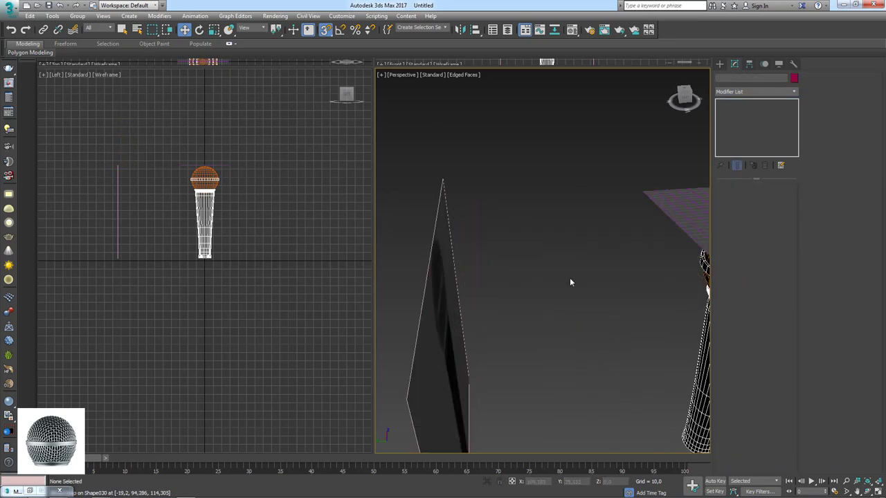
scroll(570, 278, "down", 4)
scroll(621, 302, "up", 4)
mouse_move(621, 302)
middle_mouse_down("alt")
mouse_move(562, 288)
mouse_move(488, 244)
mouse_move(588, 270)
mouse_move(618, 214)
middle_mouse_up("alt")
scroll(562, 288, "up", 3)
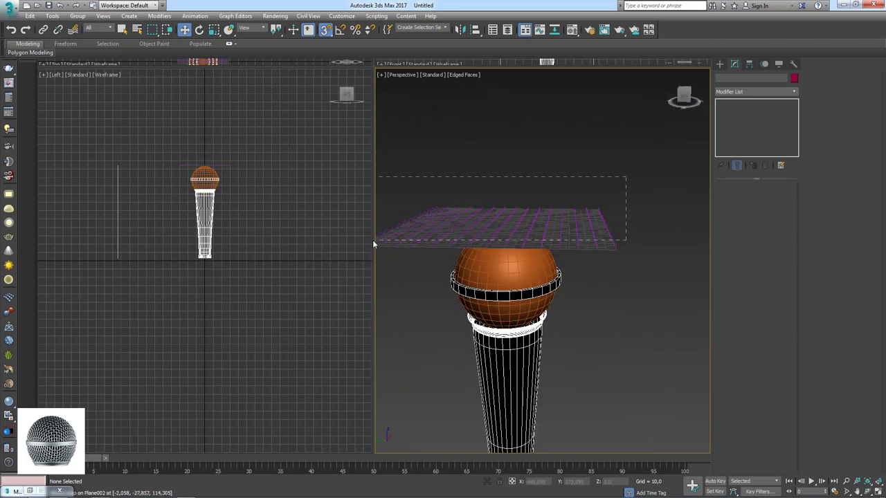
left_click_drag(373, 242, 376, 238)
scroll(474, 251, "up", 4)
left_click_drag(459, 255, 628, 450)
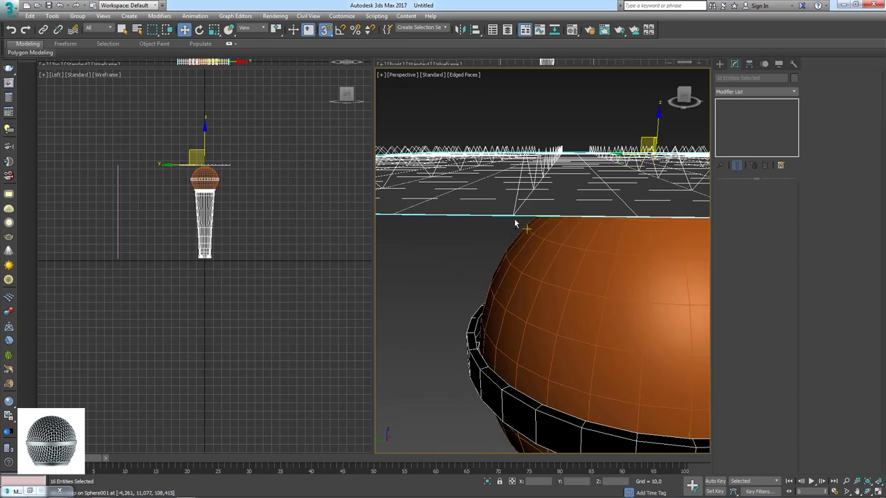
left_click(512, 206)
Step: Give the selected spline copies a yellow object color
left_click(794, 77)
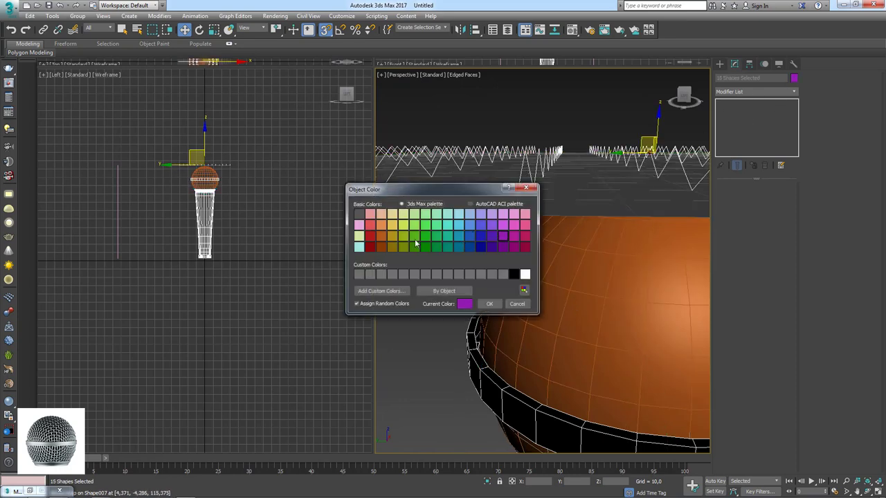
left_click(490, 304)
left_click(466, 265)
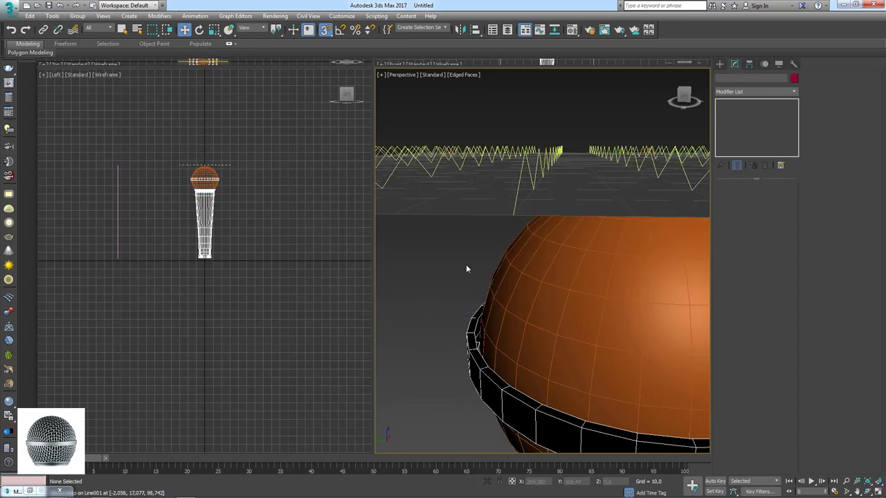
scroll(498, 259, "down", 5)
scroll(534, 253, "up", 2)
scroll(483, 277, "up", 2)
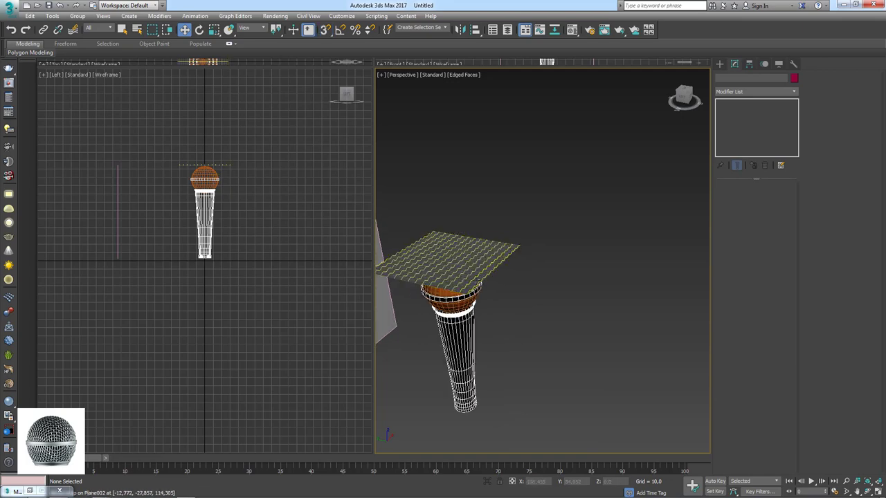
Step: Maximize the Perspective viewport, framed on the microphone under the plane
left_click(478, 281)
scroll(484, 277, "up", 3)
scroll(526, 270, "up", 2)
scroll(567, 259, "up", 1)
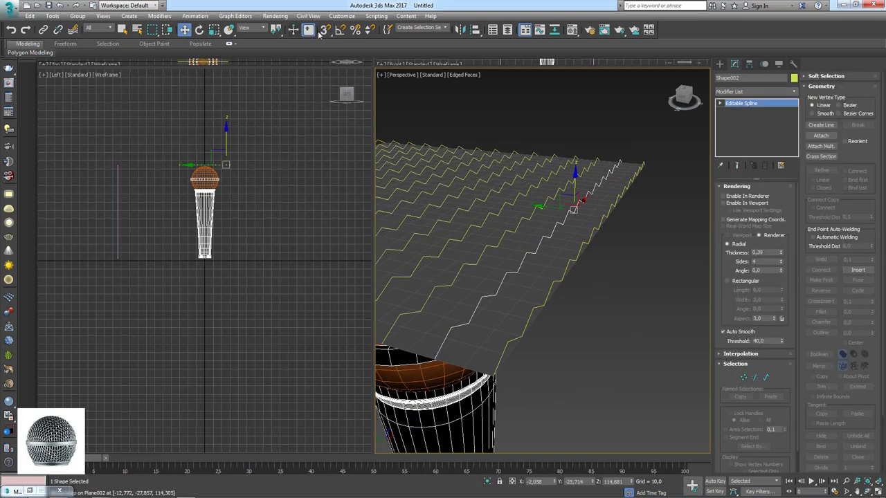
mouse_move(459, 197)
middle_mouse_down()
mouse_move(554, 191)
mouse_move(489, 239)
mouse_move(530, 267)
middle_mouse_up()
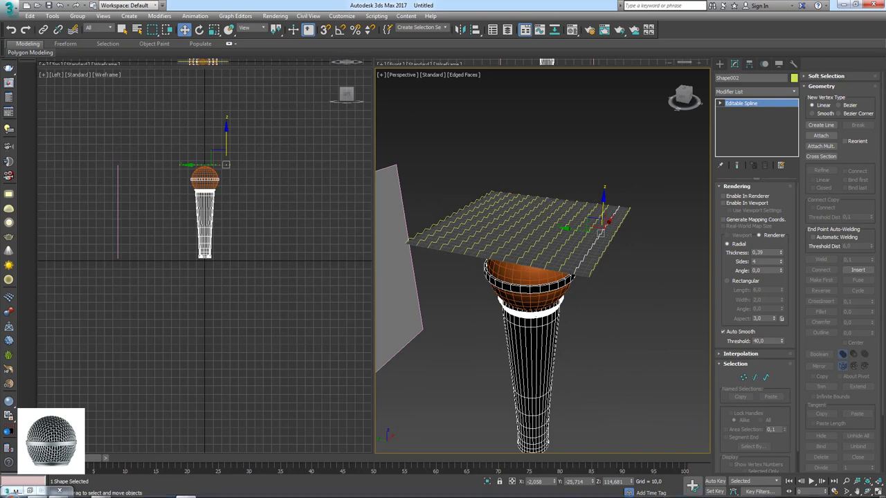
left_click(879, 483)
scroll(539, 309, "up", 2)
scroll(534, 284, "up", 5)
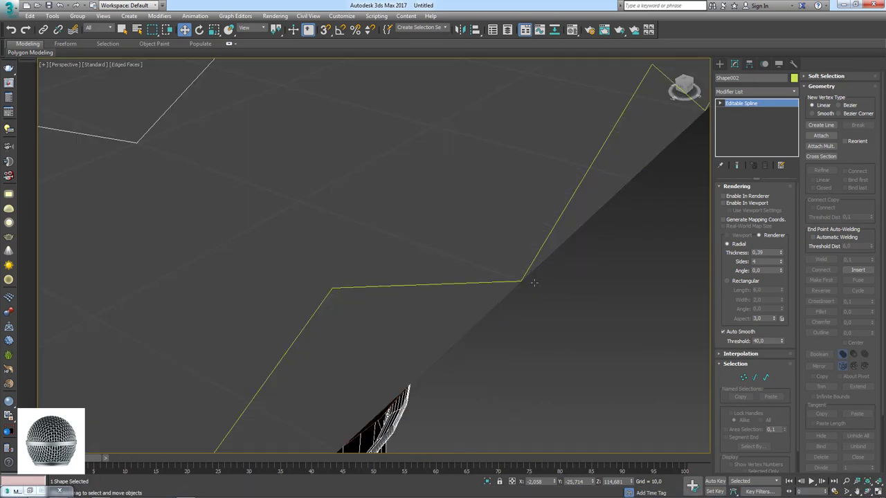
scroll(535, 284, "down", 4)
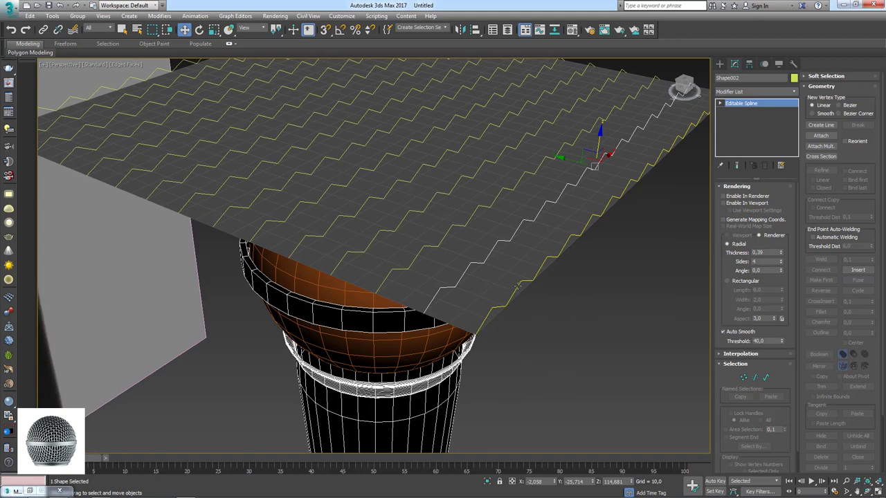
Step: Select the original zigzag spline Shape001 and bring up its pivot settings
left_click(517, 286)
scroll(518, 285, "down", 2)
middle_click_drag(533, 296, 445, 277, "alt")
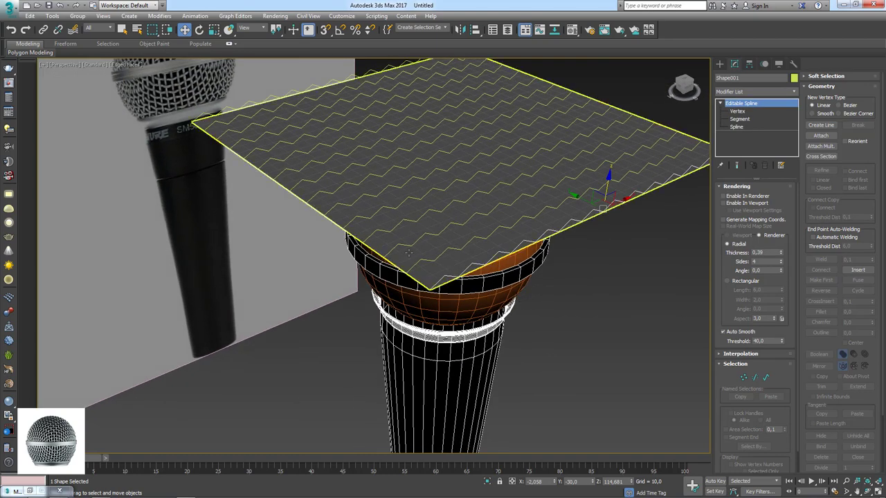
left_click(750, 64)
Step: Snap Shape001's pivot down to the grille rim using Affect Pivot Only
left_click(754, 127)
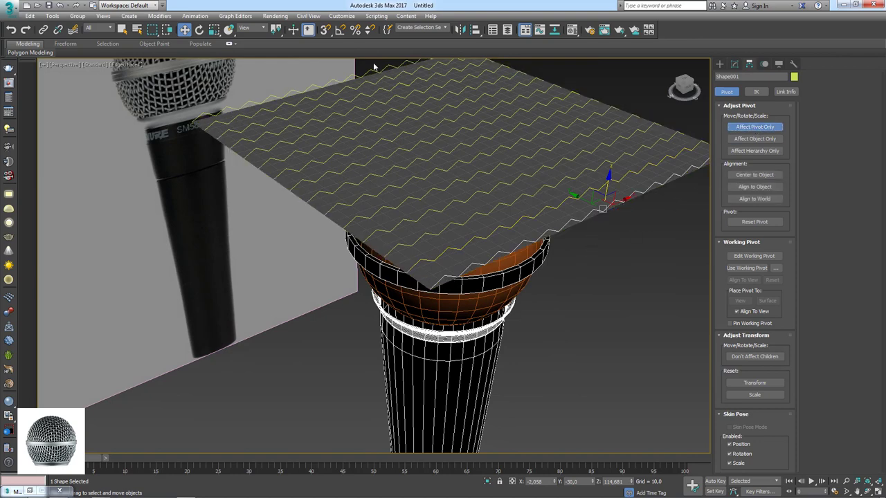
left_click(326, 30)
left_click_drag(603, 204, 430, 290)
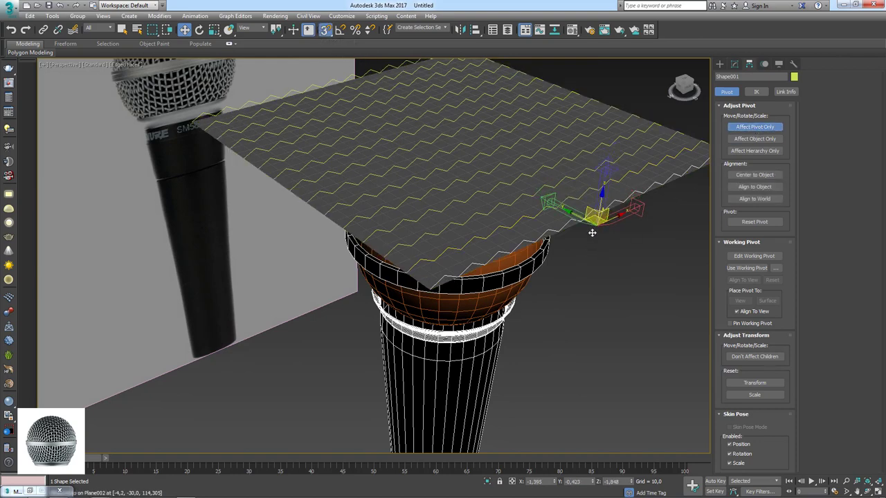
key("s")
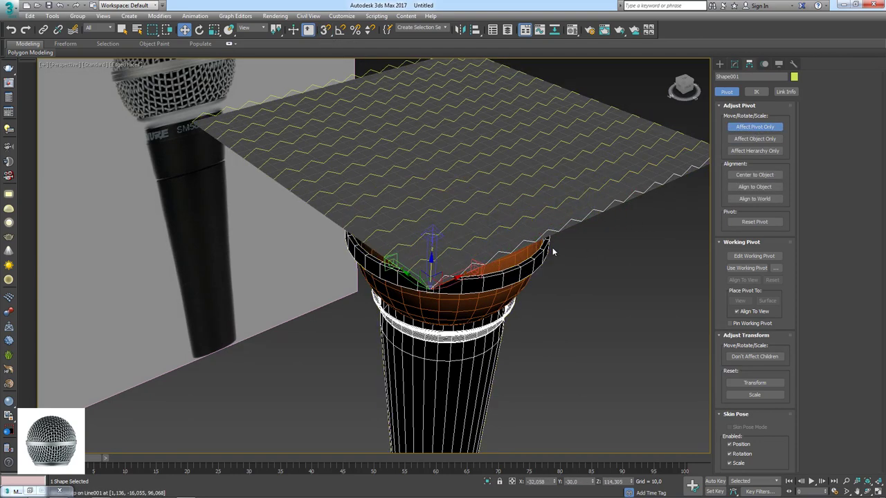
left_click(758, 133)
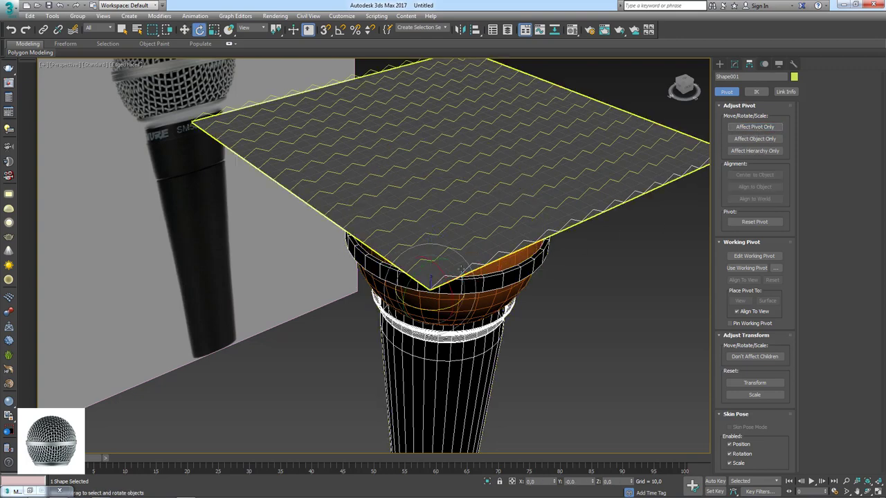
Step: Shift-rotate a copy of the zigzag layer about Z with angle snap so layers cross
key("e")
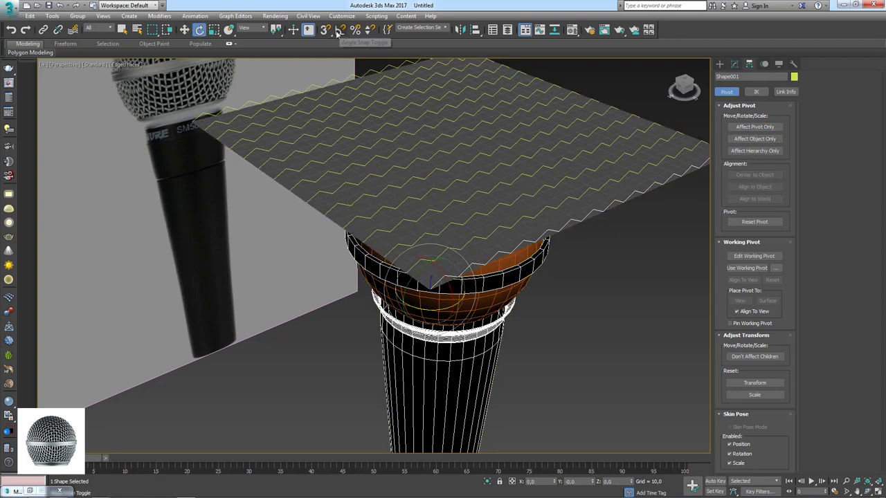
left_click(341, 32)
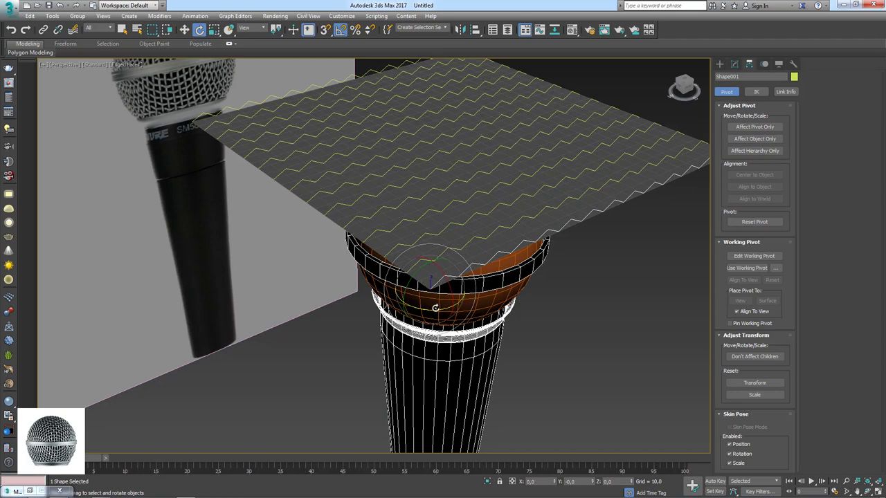
left_click_drag(435, 307, 467, 299)
left_click_drag(432, 311, 513, 296, "shift")
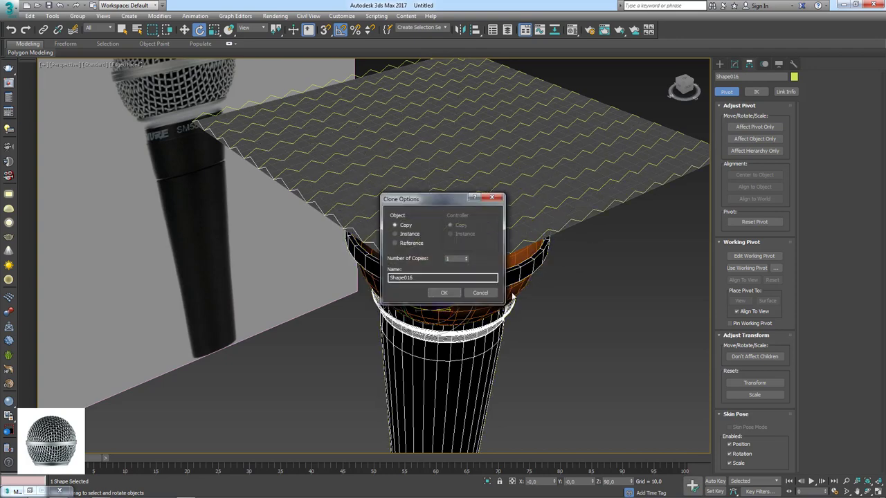
left_click(448, 296)
mouse_move(448, 297)
middle_mouse_down("alt")
mouse_move(485, 217)
mouse_move(526, 240)
middle_mouse_up("alt")
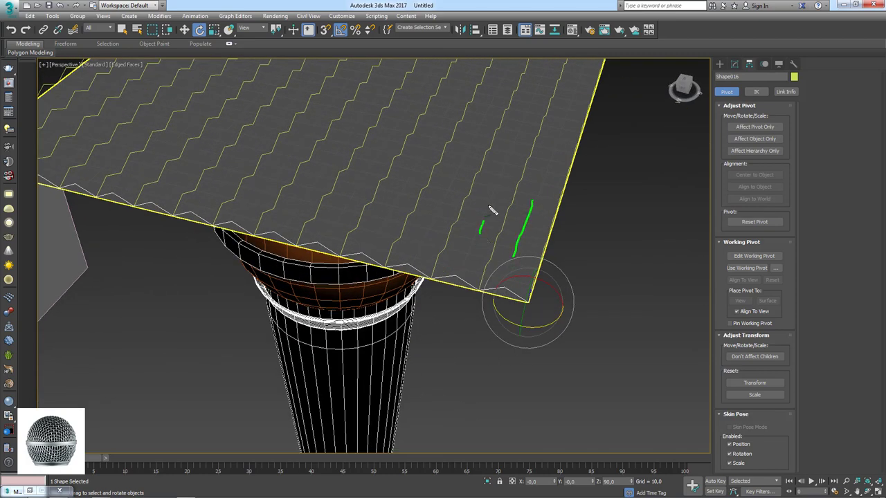
mouse_move(546, 231)
middle_mouse_down("alt")
mouse_move(575, 258)
mouse_move(572, 242)
mouse_move(589, 252)
mouse_move(591, 241)
mouse_move(526, 265)
middle_mouse_up("alt")
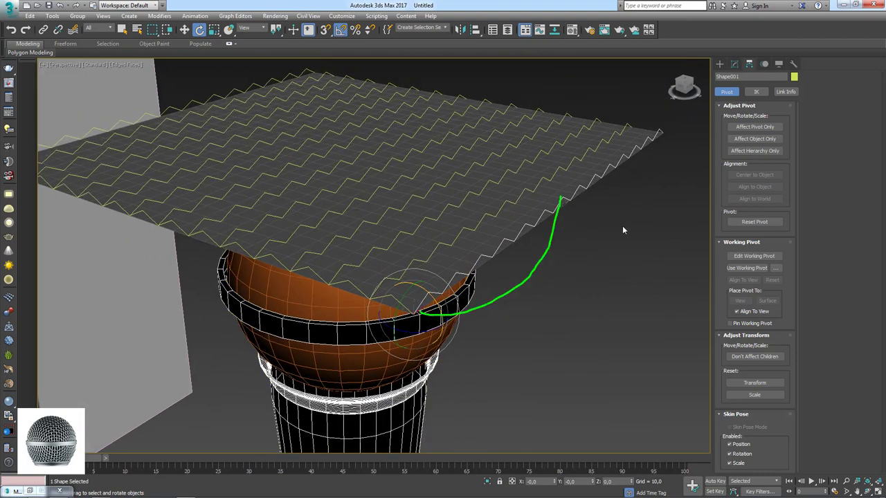
Step: Re-adjust Shape001's pivot with Affect Pivot Only, then turn pivot-only editing off
left_click(753, 127)
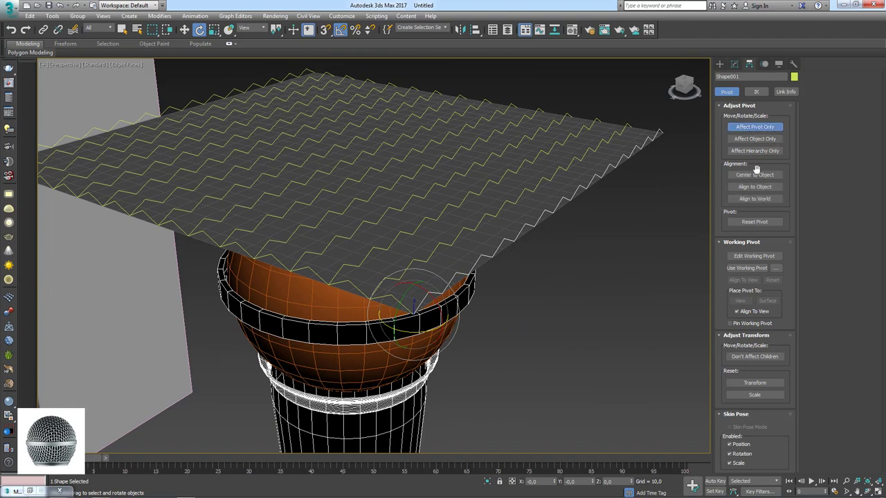
left_click(757, 174)
left_click(753, 127)
mouse_move(575, 239)
middle_mouse_down("alt")
mouse_move(570, 212)
mouse_move(518, 211)
mouse_move(564, 209)
middle_mouse_up("alt")
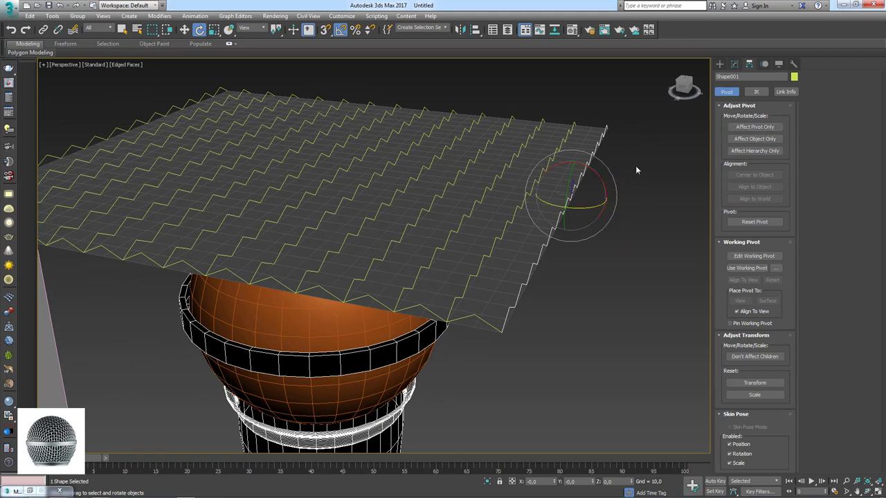
mouse_move(635, 168)
middle_mouse_down("alt")
mouse_move(613, 173)
mouse_move(522, 70)
middle_mouse_up("alt")
middle_click_drag(508, 121, 469, 40, "alt")
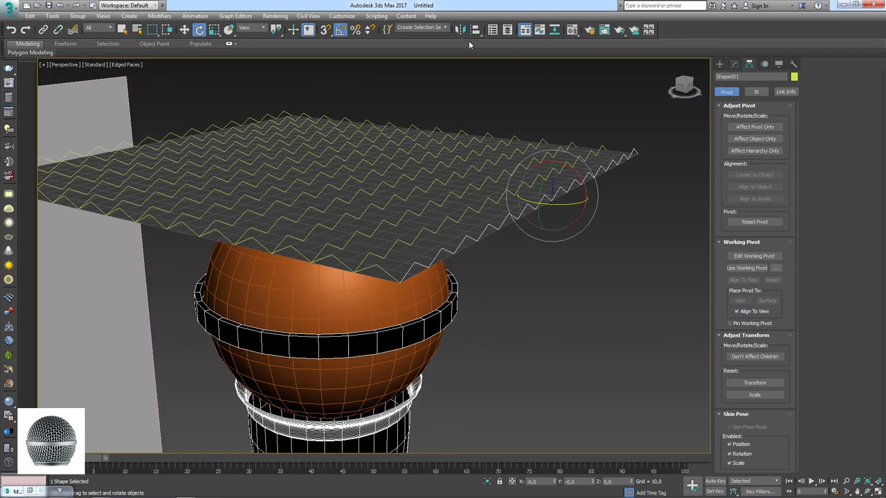
Step: Mirror the selected zigzag layer on the Z axis as a copy, creating Shape017
left_click(461, 30)
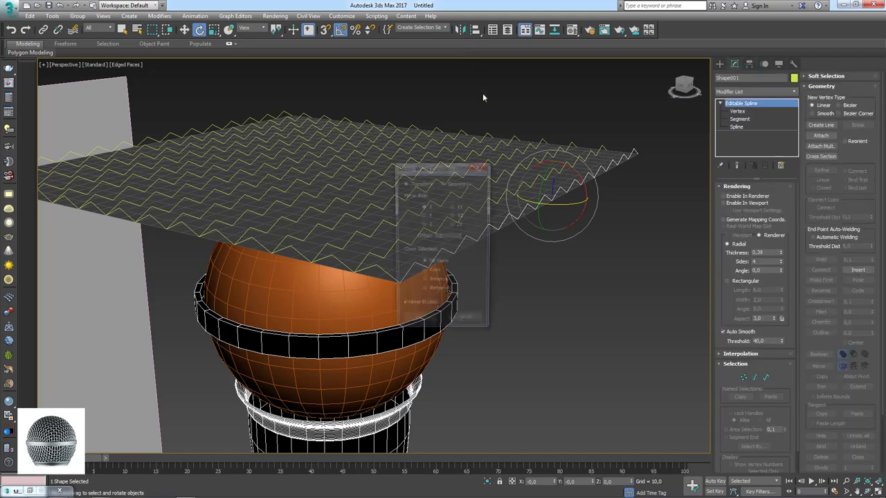
left_click_drag(438, 174, 616, 146)
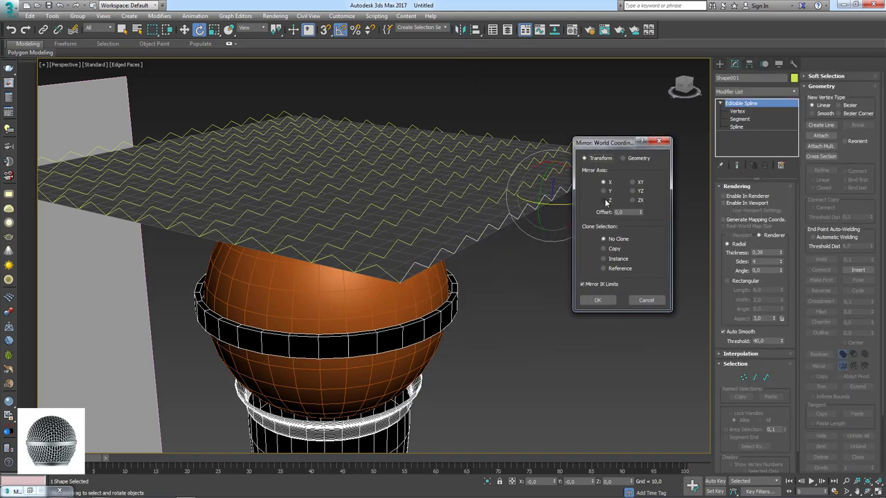
left_click(604, 201)
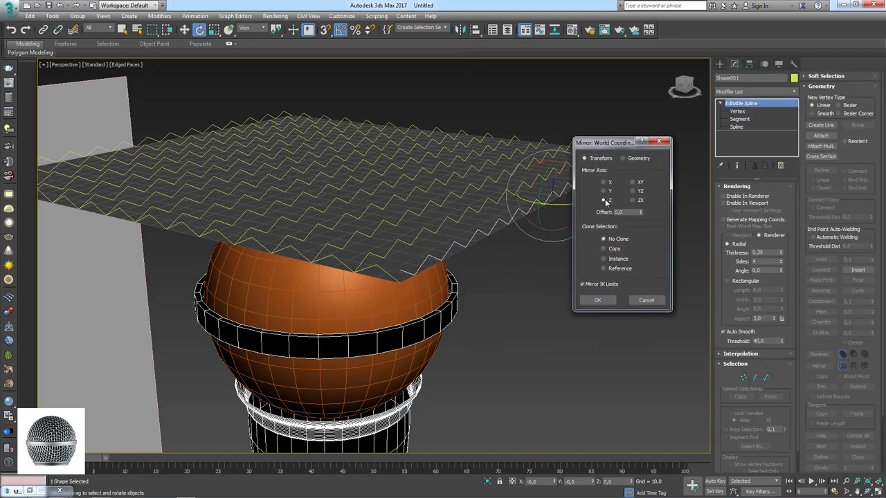
left_click(604, 249)
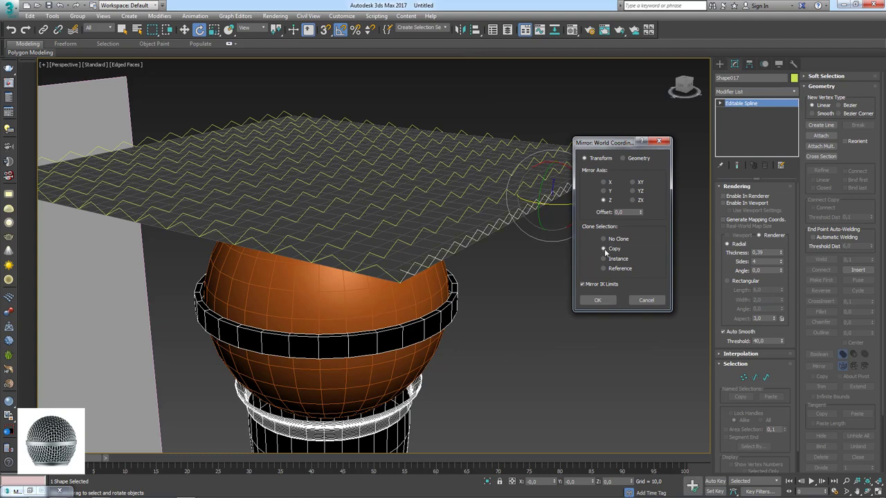
left_click(604, 303)
scroll(471, 294, "up", 2)
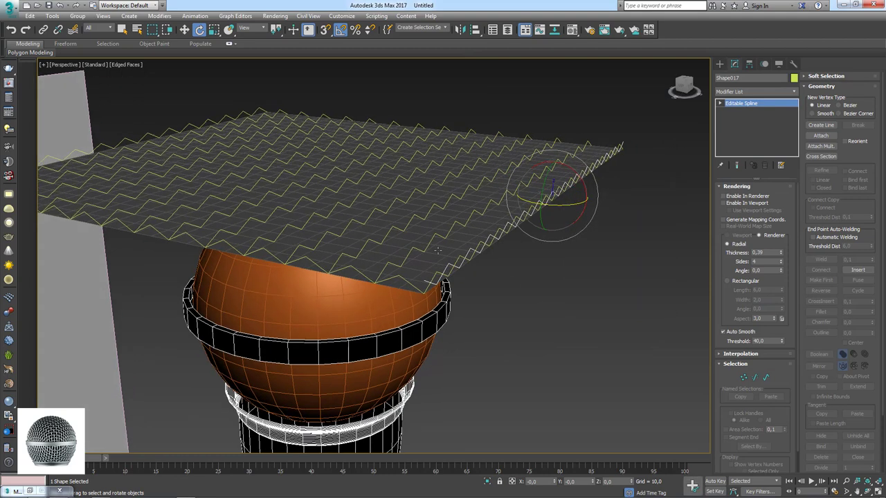
scroll(460, 294, "up", 2)
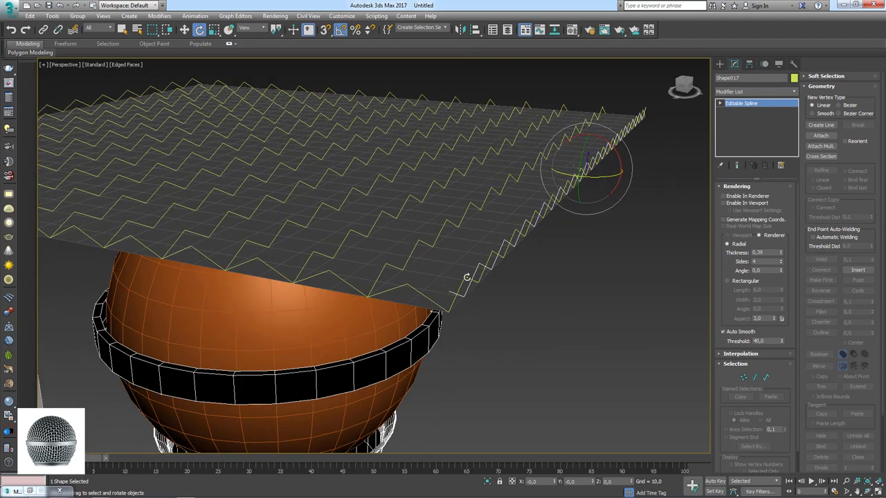
Step: Enable 3D snapping and slide the mirrored zigzag spline left onto the plane's snap point
left_click(185, 30)
left_click(325, 30)
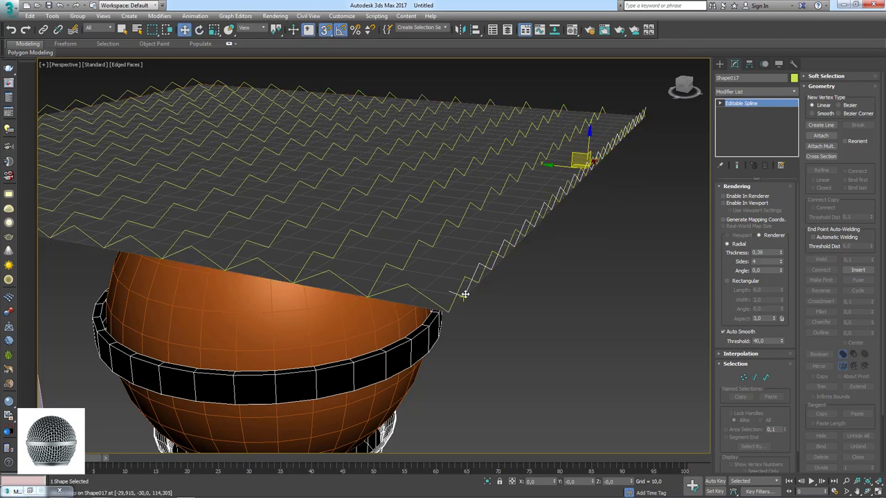
left_click_drag(464, 295, 424, 291)
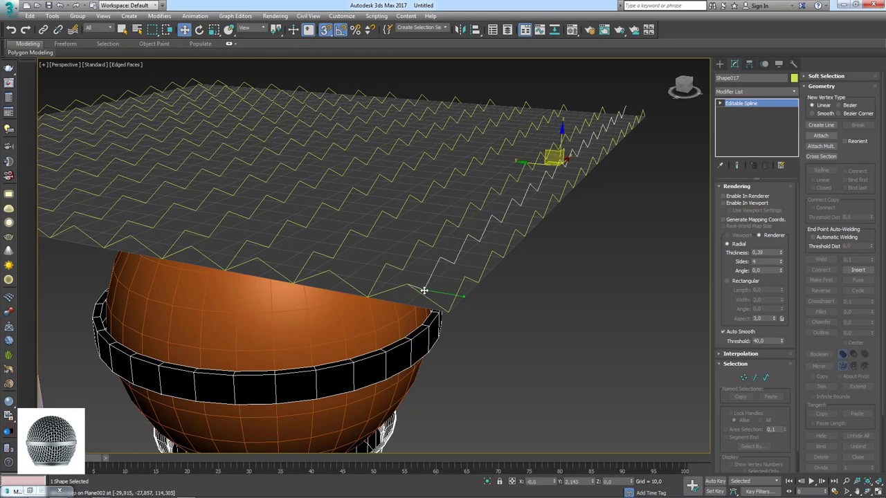
mouse_move(424, 290)
middle_mouse_down("alt")
mouse_move(503, 298)
mouse_move(510, 290)
mouse_move(501, 224)
middle_mouse_up("alt")
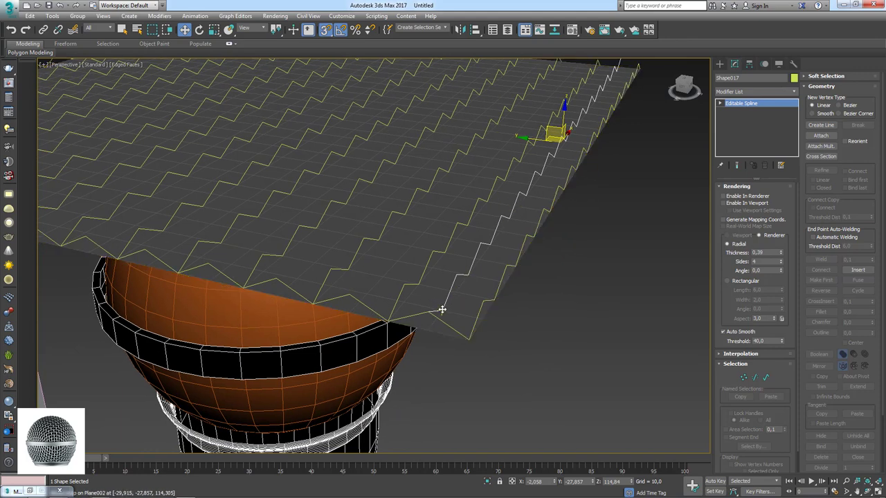
Step: Shift-drag out 15 evenly spaced copies of the spline, through Shape032
mouse_move(441, 309)
left_mouse_down("shift")
mouse_move(432, 283)
mouse_move(367, 281)
mouse_move(368, 298)
left_mouse_up("shift")
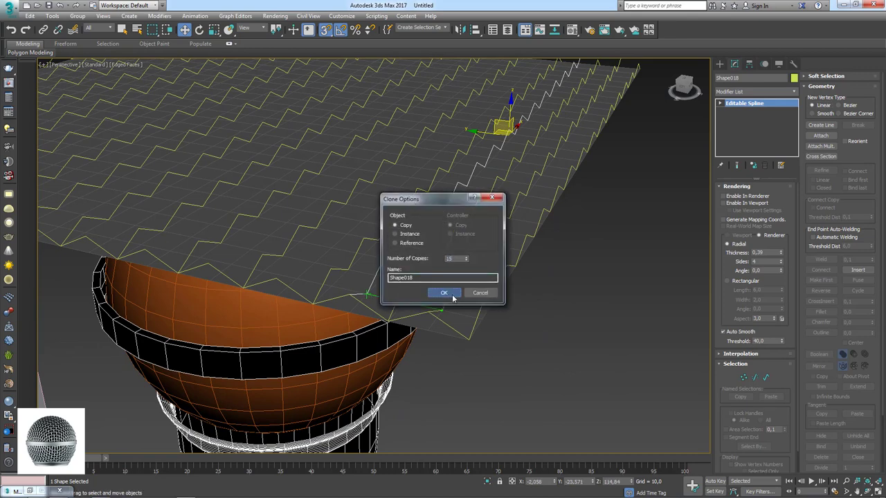
left_click(444, 292)
scroll(317, 211, "down", 4)
scroll(317, 211, "down", 1)
scroll(199, 211, "up", 3)
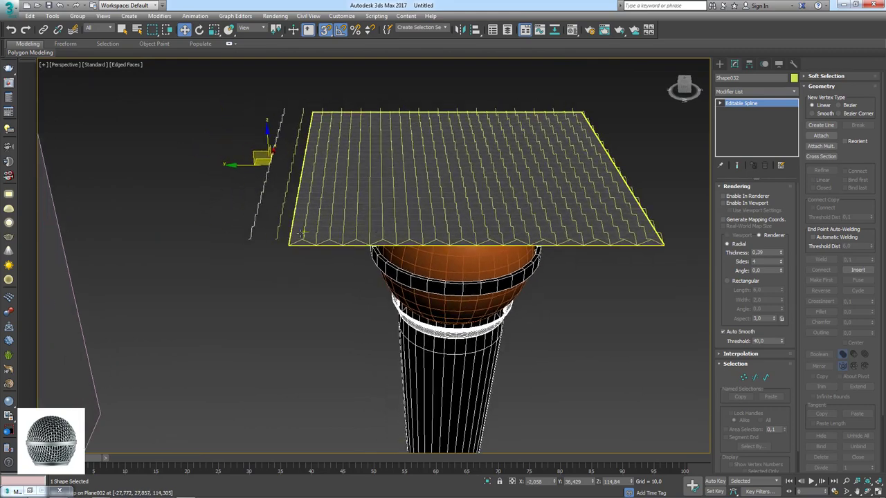
Step: Select a zigzag spline layer and mirror it on the Z axis as a copy
left_click(271, 258)
middle_click_drag(271, 258, 372, 256, "alt")
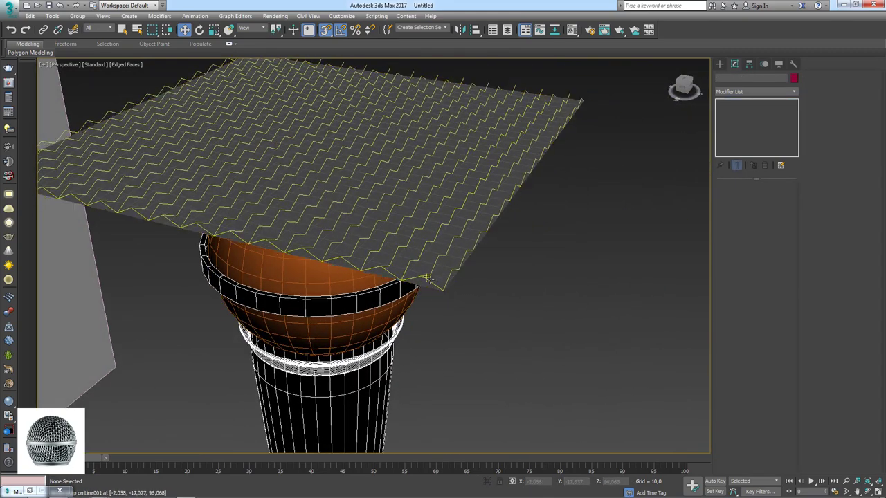
left_click(427, 279)
mouse_move(427, 279)
middle_mouse_down("alt")
mouse_move(349, 281)
mouse_move(443, 270)
middle_mouse_up("alt")
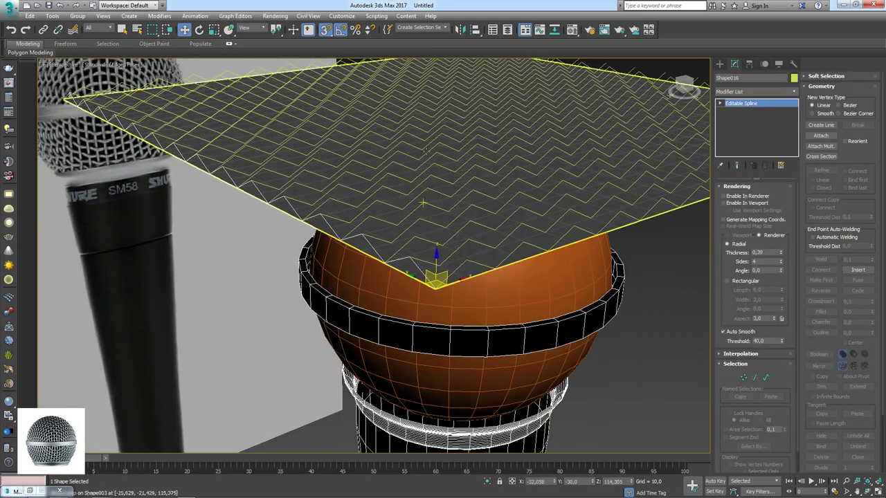
left_click(461, 31)
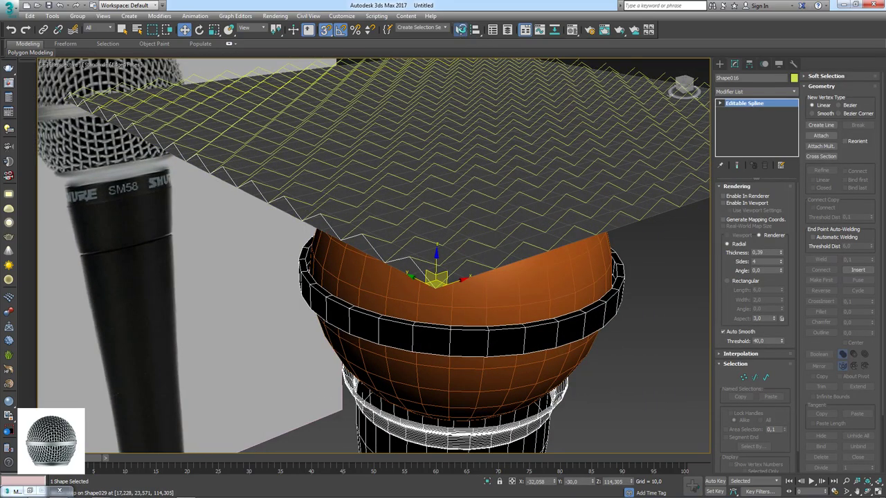
left_click_drag(439, 168, 566, 114)
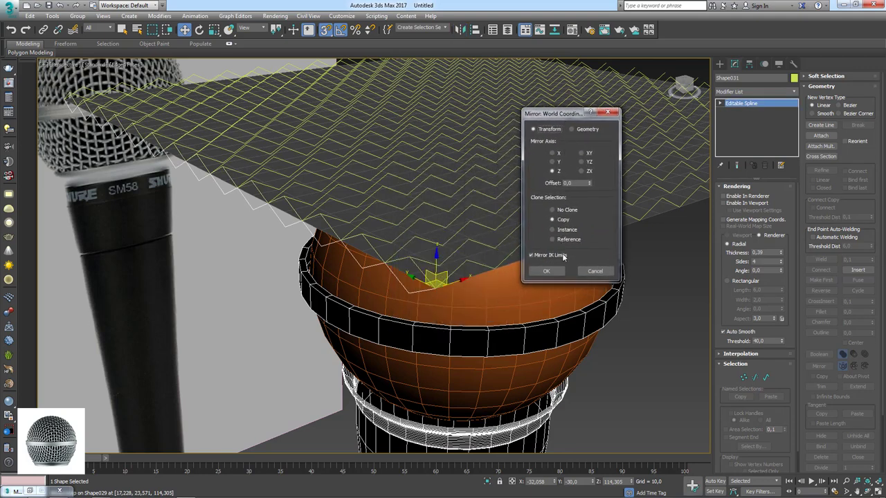
left_click(551, 271)
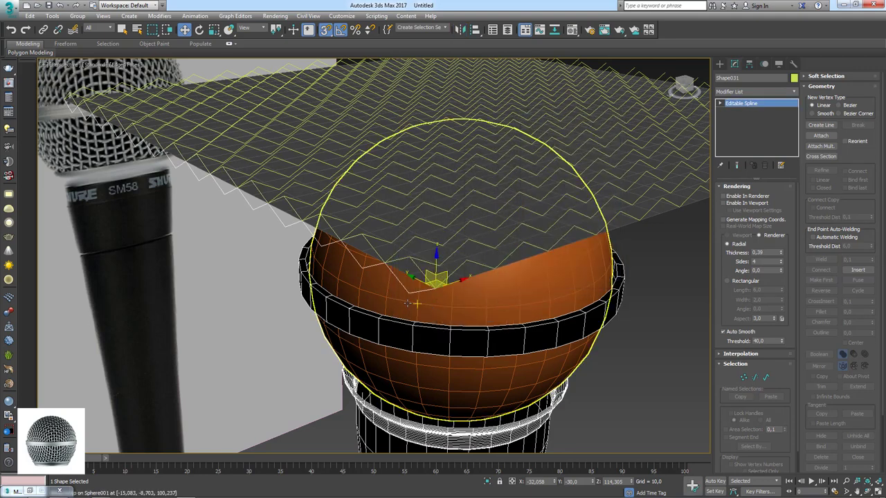
Step: Select the microphone head's sphere and orbit to a level front view
middle_click_drag(400, 297, 409, 317, "alt")
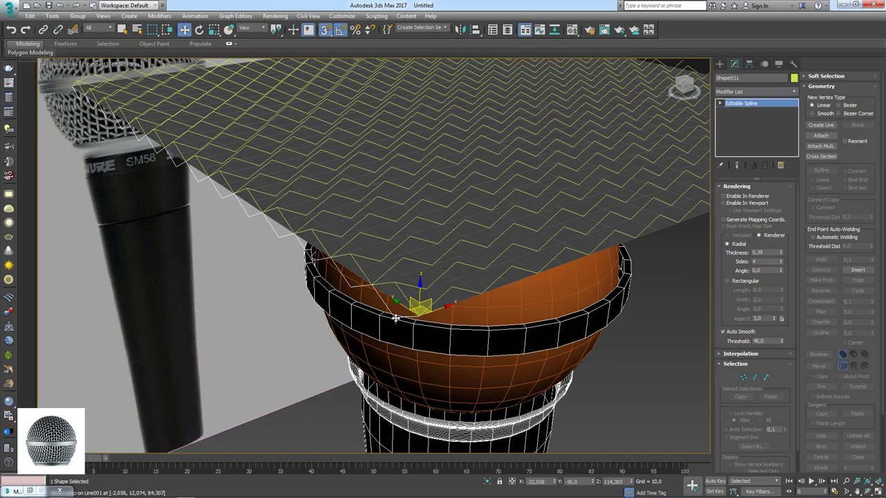
left_click(395, 315)
scroll(400, 301, "up", 5)
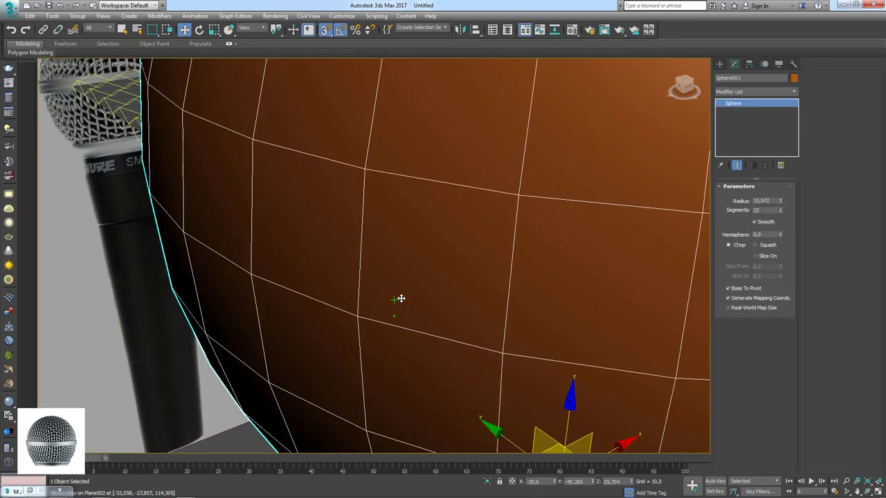
scroll(401, 297, "down", 5)
scroll(419, 303, "down", 5)
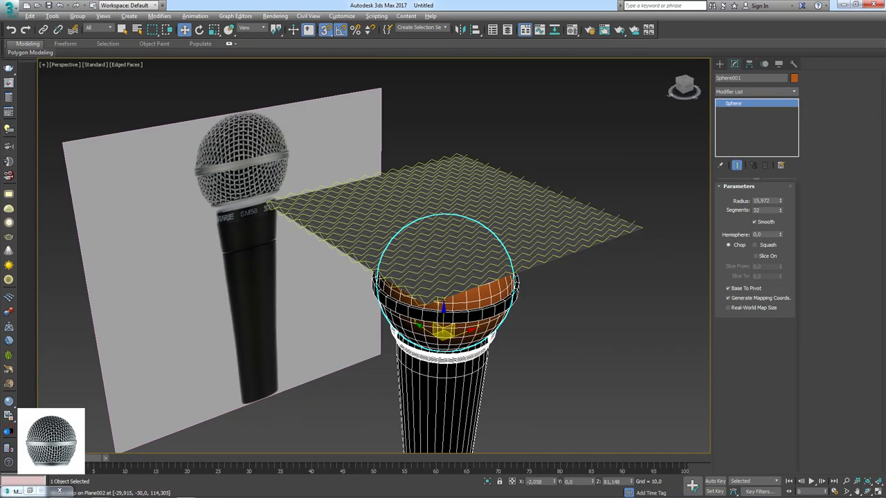
middle_click_drag(419, 303, 642, 189, "alt")
Step: Isolate the zigzag wave splines and select the Shape016 spline layer
left_click_drag(276, 222, 280, 227)
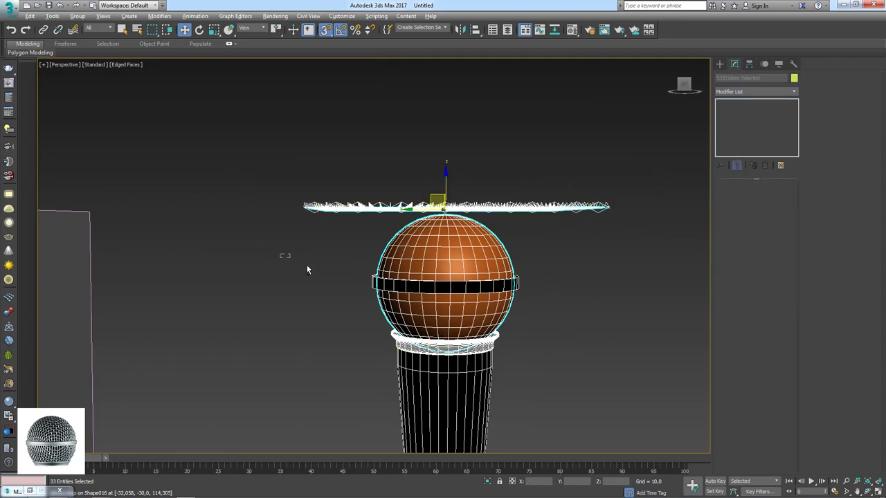
left_click(487, 482)
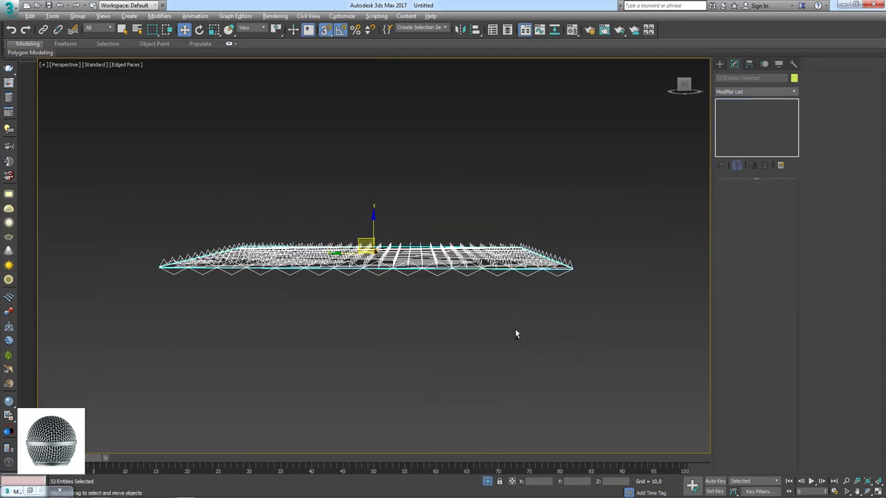
mouse_move(515, 329)
middle_mouse_down("alt")
mouse_move(344, 358)
mouse_move(594, 351)
mouse_move(441, 296)
mouse_move(425, 203)
mouse_move(485, 277)
middle_mouse_up("alt")
left_click(597, 340)
left_click(524, 303)
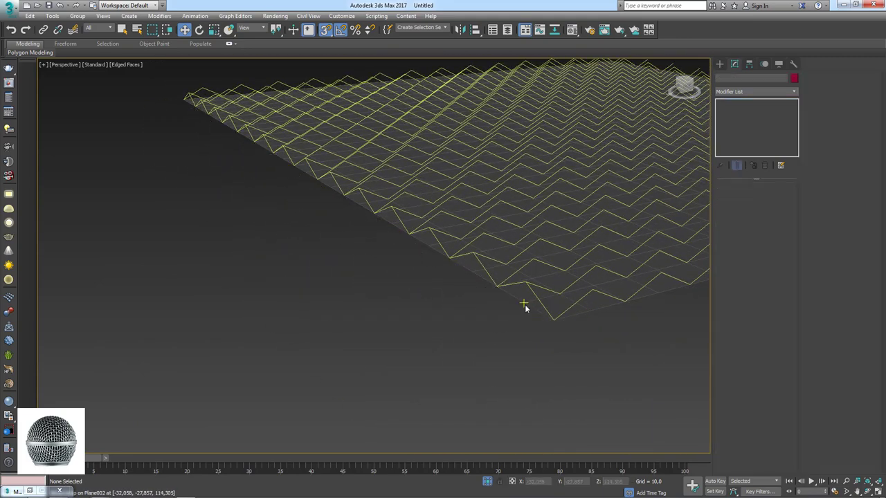
left_click(537, 298)
mouse_move(538, 297)
middle_mouse_down("alt")
mouse_move(536, 311)
mouse_move(477, 334)
middle_mouse_up("alt")
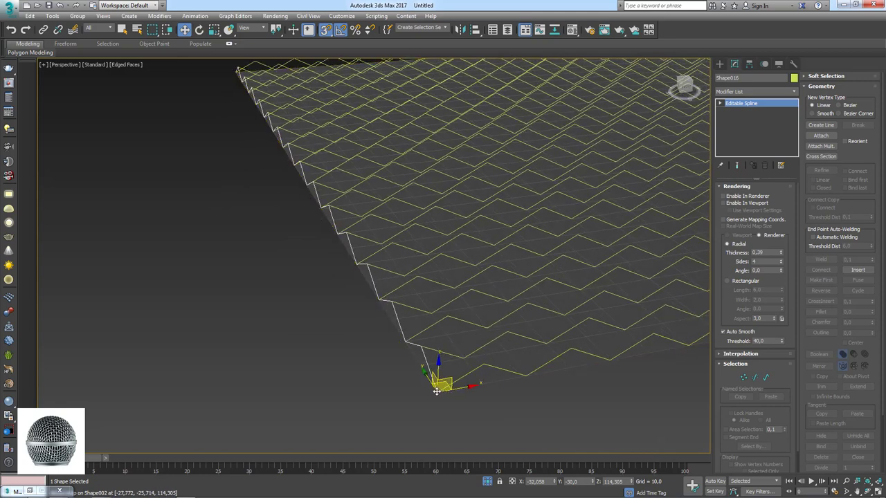
Step: Shift the white zigzag spline right, then Shift-drag 14 copies along X through Shape044
left_click_drag(441, 388, 478, 382)
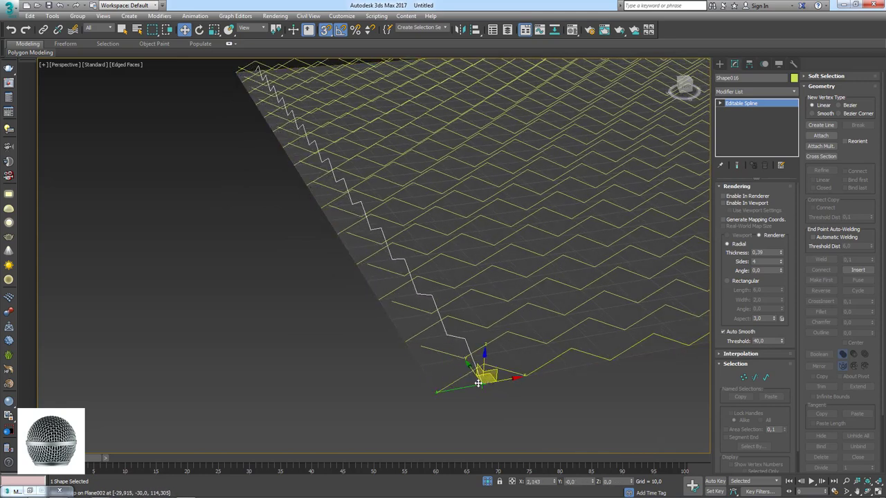
mouse_move(479, 383)
middle_mouse_down("alt")
mouse_move(471, 372)
mouse_move(497, 378)
mouse_move(565, 359)
middle_mouse_up("alt")
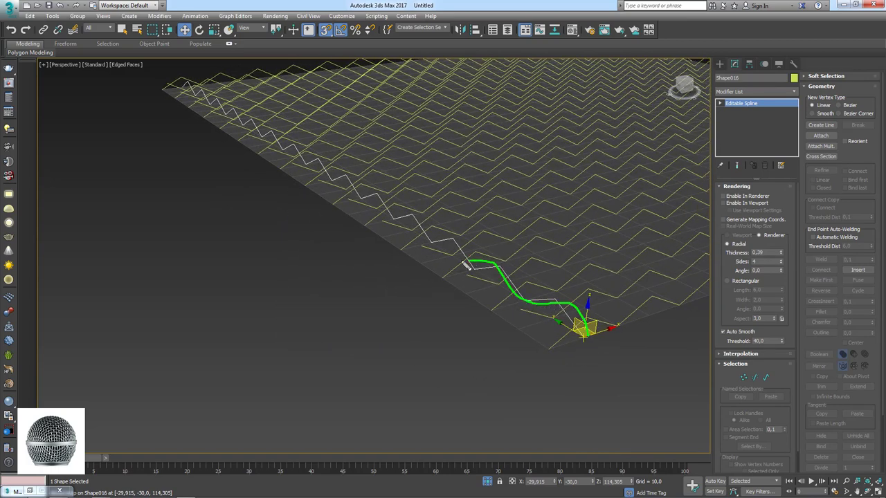
mouse_move(585, 325)
middle_mouse_down("alt")
mouse_move(569, 352)
mouse_move(480, 358)
middle_mouse_up("alt")
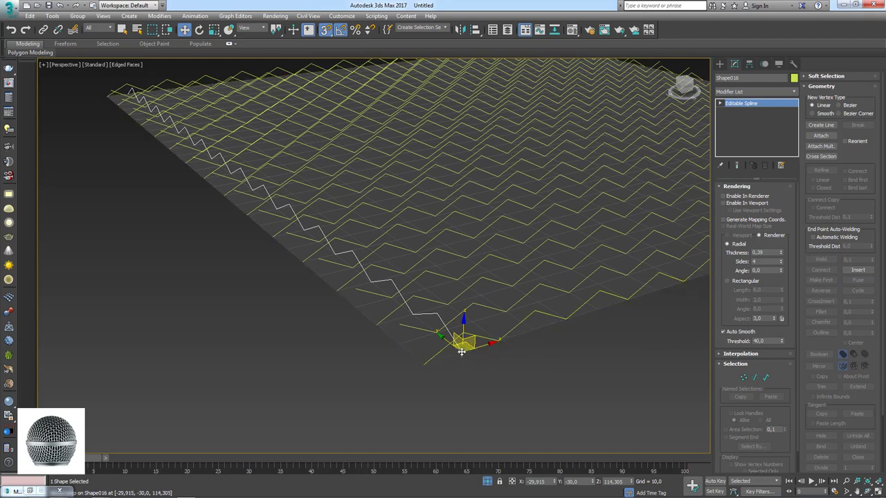
mouse_move(462, 352)
left_mouse_down("shift")
mouse_move(479, 335)
mouse_move(526, 326)
mouse_move(534, 337)
left_mouse_up("shift")
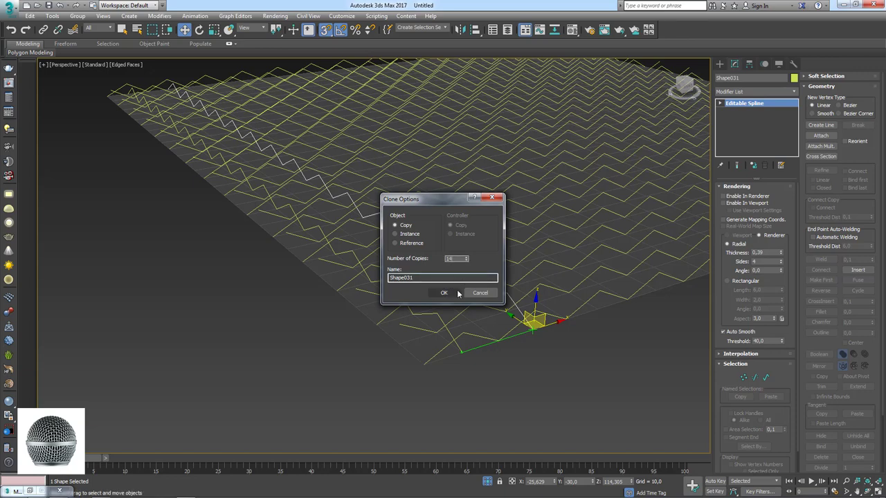
left_click(444, 293)
scroll(618, 262, "down", 3)
scroll(618, 262, "up", 4)
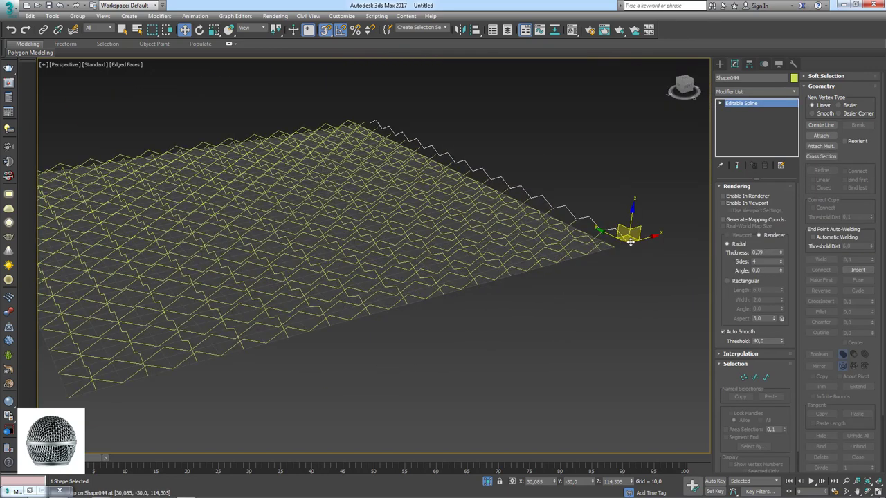
scroll(603, 253, "up", 2)
Step: Select a single zigzag spline rather than the plane beneath the grid
left_click(603, 253)
scroll(603, 253, "down", 4)
scroll(472, 304, "up", 3)
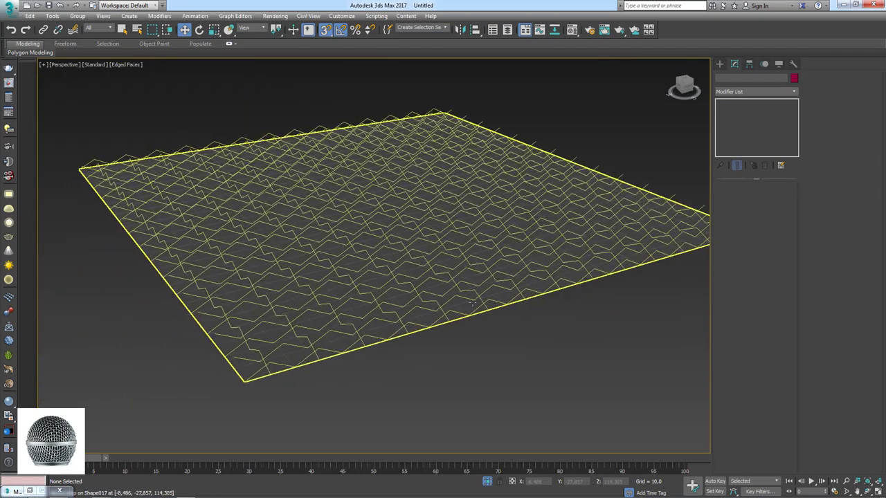
scroll(326, 353, "up", 3)
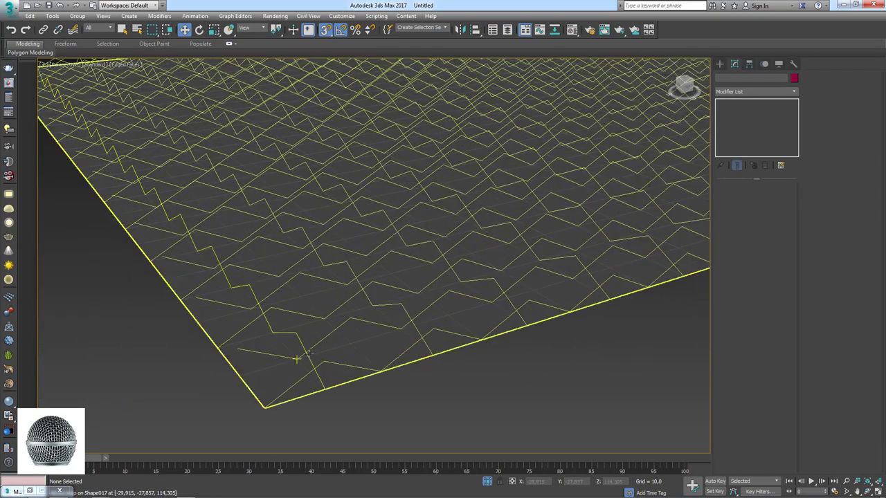
left_click(308, 355)
left_click(308, 359)
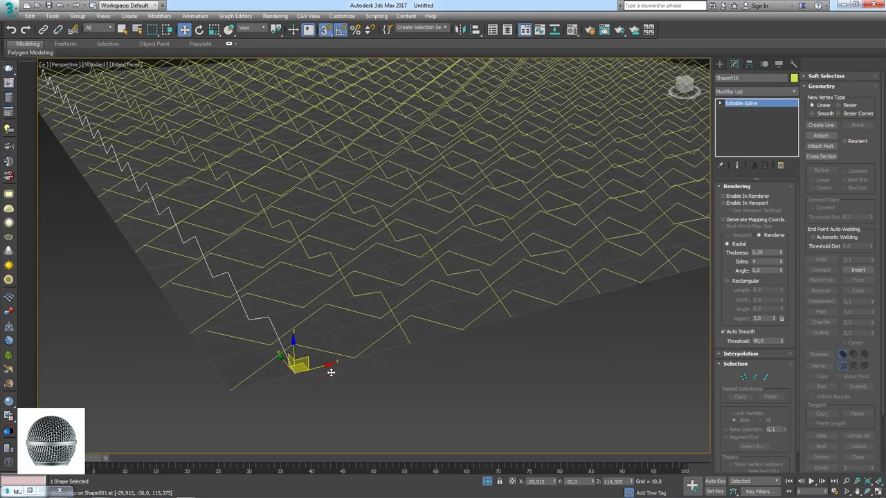
middle_click_drag(330, 367, 337, 372, "alt")
Step: Center the spline's pivot on the object via Affect Pivot Only, then bring up Mirror
left_click(750, 65)
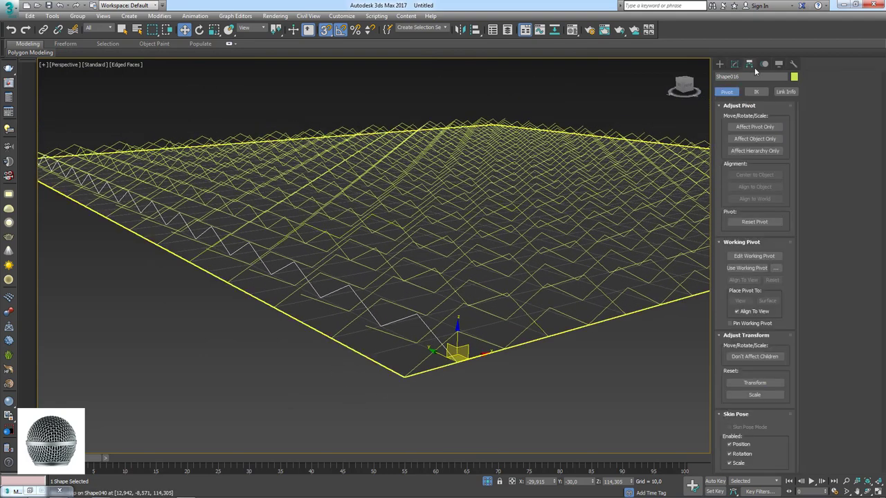
left_click(757, 127)
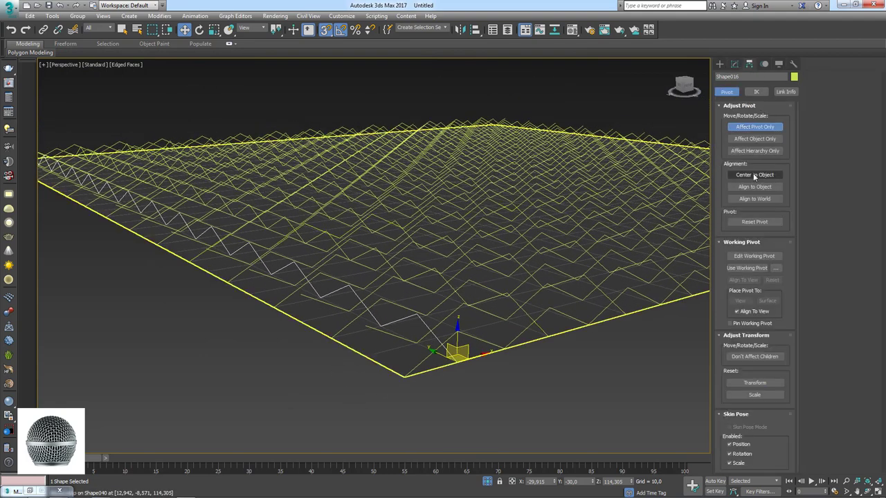
left_click(755, 174)
left_click(754, 127)
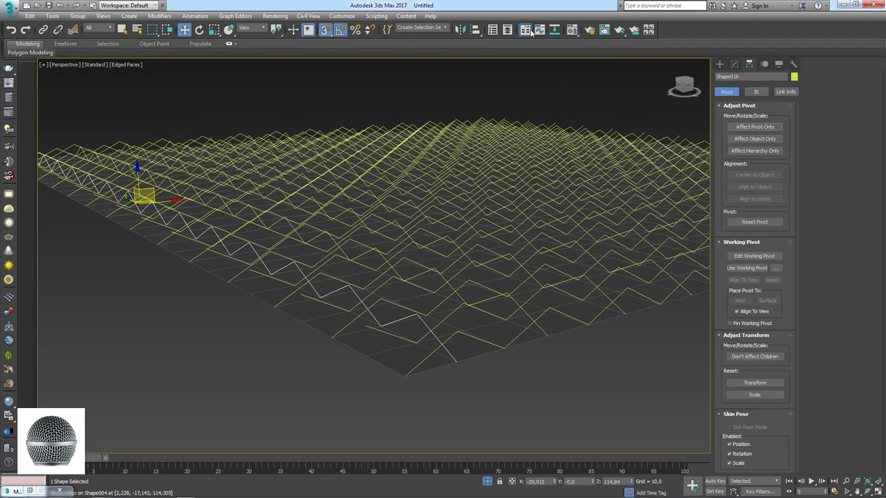
left_click(461, 30)
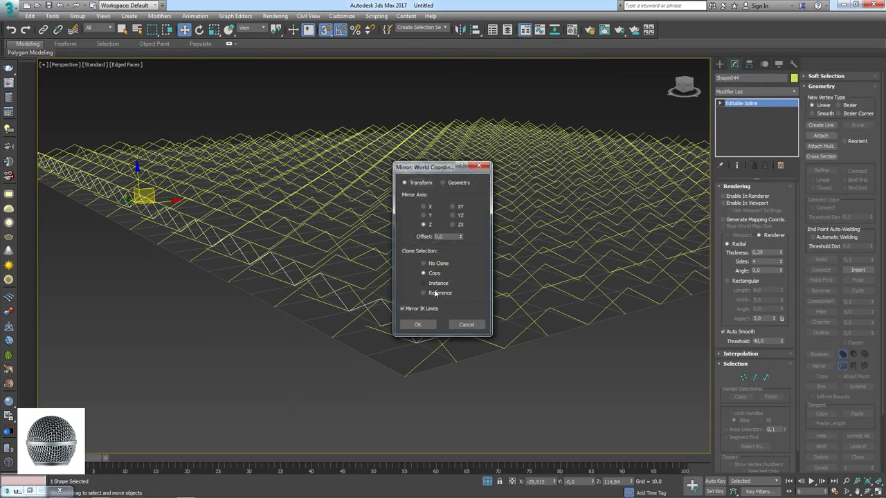
Step: Confirm the Mirror dialog to create a mirrored copy of the zigzag spline
left_click(417, 325)
scroll(398, 348, "up", 2)
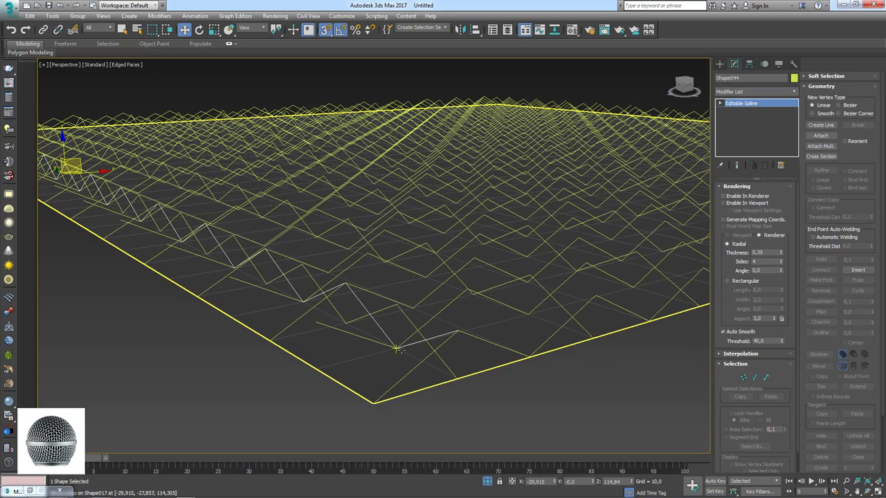
scroll(416, 343, "down", 2)
scroll(446, 333, "up", 2)
scroll(467, 331, "down", 2)
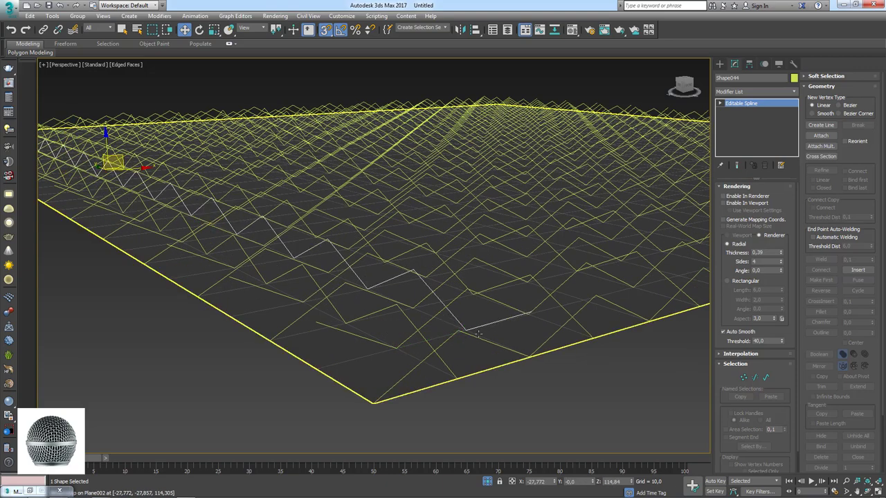
scroll(479, 333, "up", 2)
scroll(478, 311, "down", 3)
scroll(421, 336, "up", 2)
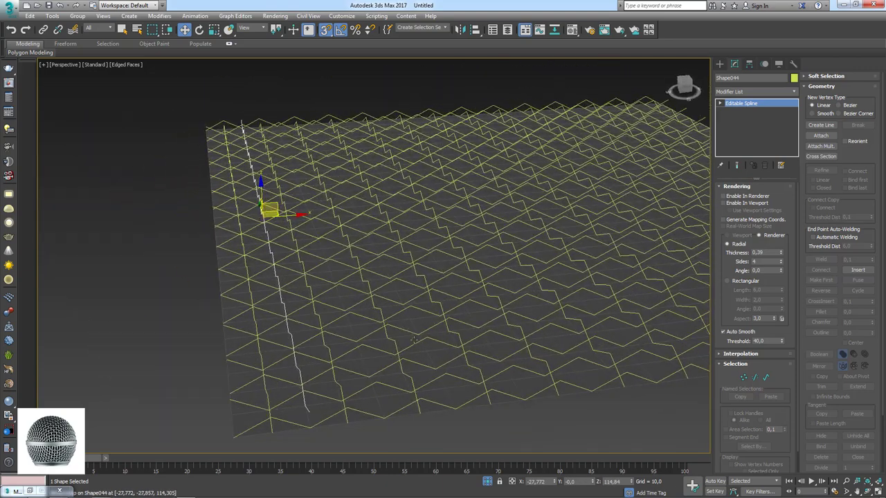
scroll(421, 336, "up", 1)
scroll(385, 354, "up", 1)
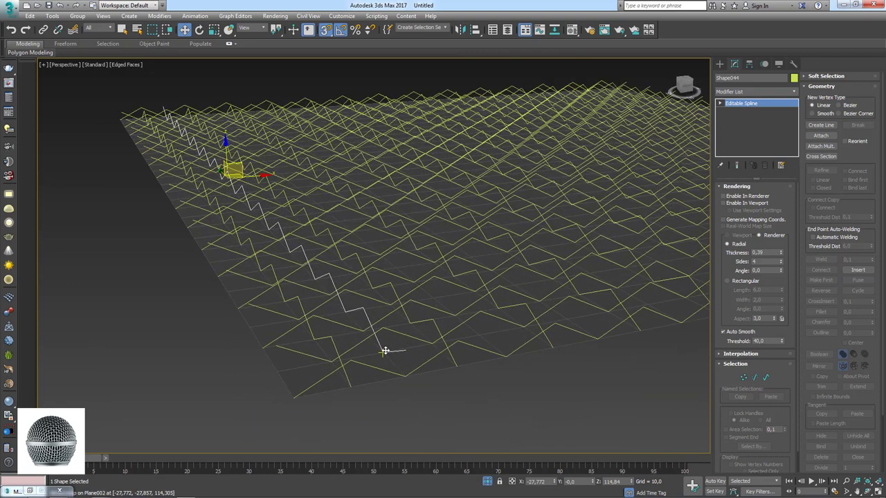
scroll(385, 351, "down", 3)
scroll(384, 353, "up", 3)
Step: Shift-drag the spline along X to add 14 copies across the plane, through Shape058
left_click_drag(382, 352, 478, 336, "shift")
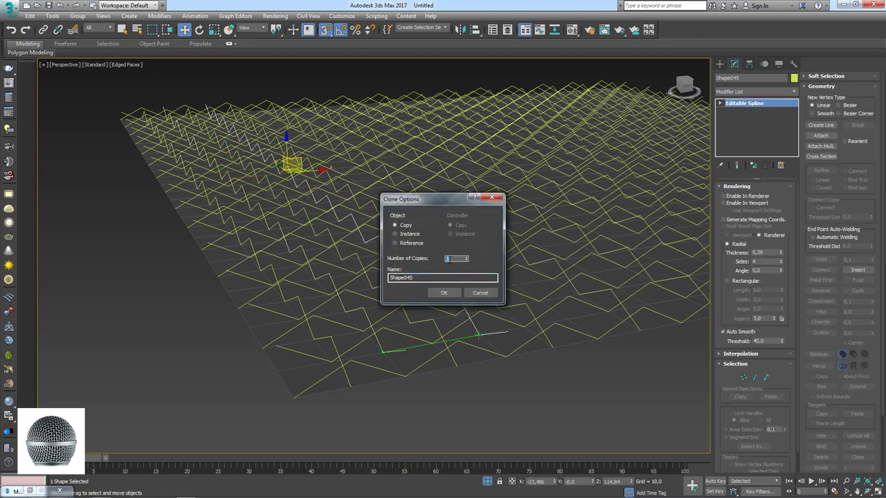
left_click(445, 293)
scroll(643, 221, "down", 3)
scroll(492, 276, "up", 5)
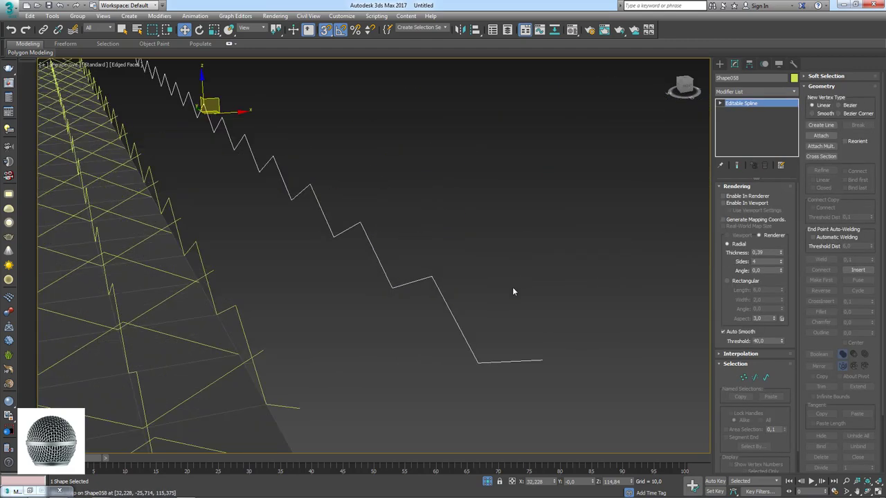
left_click(395, 331)
scroll(433, 260, "down", 10)
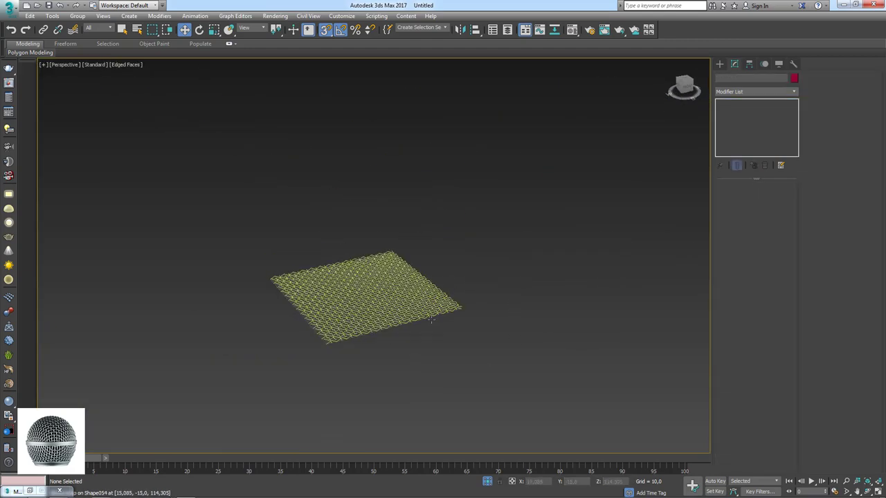
middle_click_drag(434, 260, 443, 229, "alt")
scroll(433, 249, "up", 3)
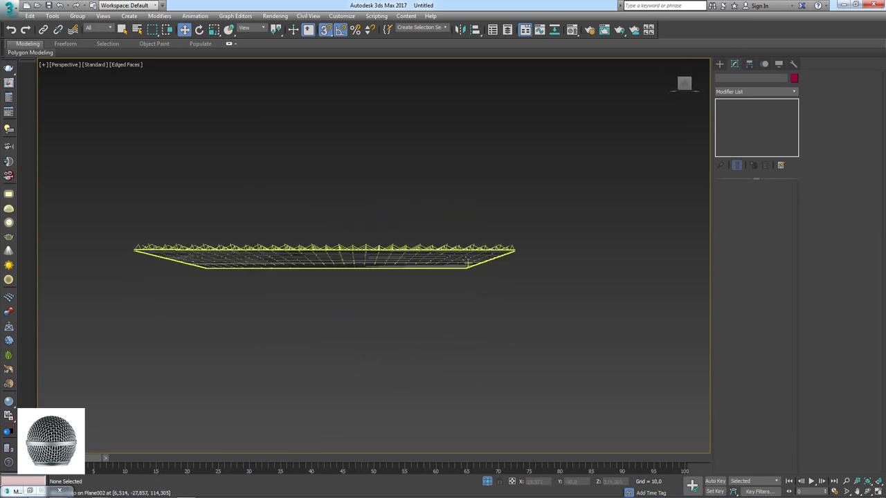
Step: Select Plane002 and move it down along Z beneath the zigzag spline mesh
left_click(461, 251)
left_click(342, 255)
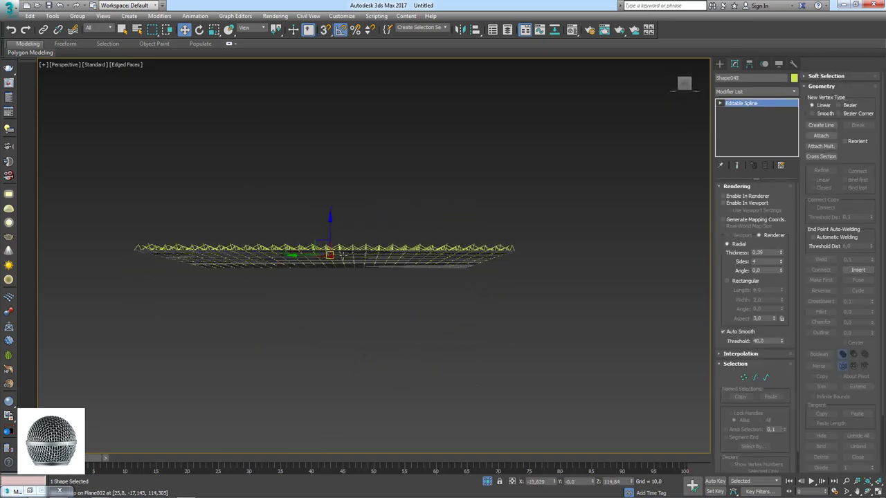
middle_click_drag(363, 231, 362, 210, "alt")
left_click(352, 194)
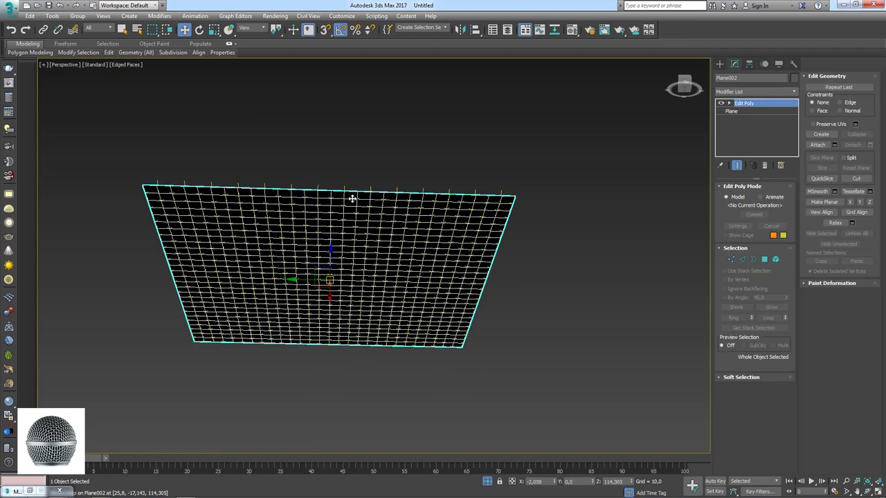
left_click_drag(331, 253, 324, 276)
scroll(325, 275, "down", 5)
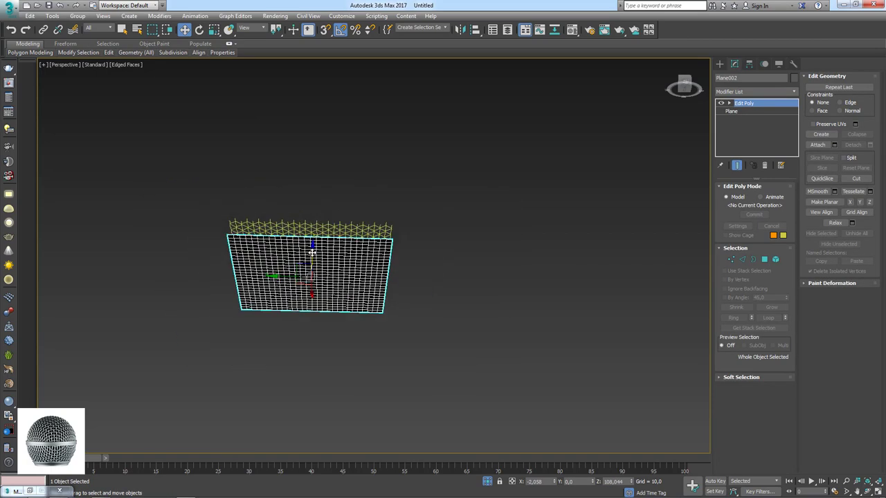
middle_click_drag(312, 252, 310, 293, "alt")
Step: Region-select the 57 zigzag splines and pick Shape001, opening Attach Multiple
left_click_drag(158, 168, 398, 269)
mouse_move(366, 277)
middle_mouse_down("alt")
mouse_move(324, 254)
mouse_move(376, 206)
mouse_move(402, 251)
mouse_move(524, 276)
middle_mouse_up("alt")
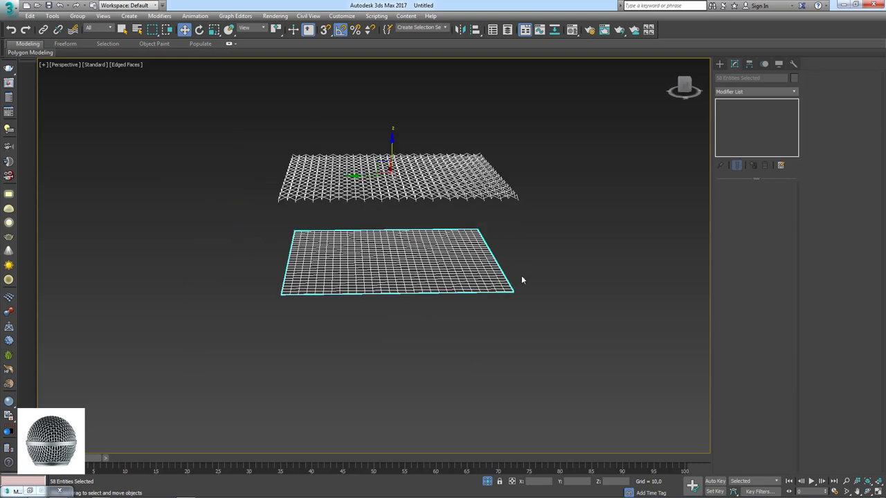
left_click(558, 244)
middle_click_drag(558, 243, 198, 154, "alt")
left_click(512, 225)
left_click_drag(557, 237, 556, 238)
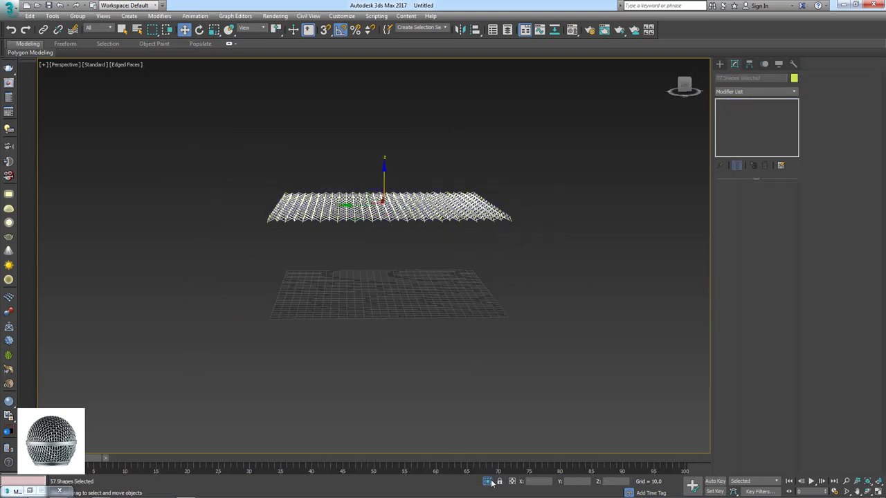
mouse_move(556, 238)
middle_mouse_down("alt")
mouse_move(524, 332)
mouse_move(528, 392)
middle_mouse_up("alt")
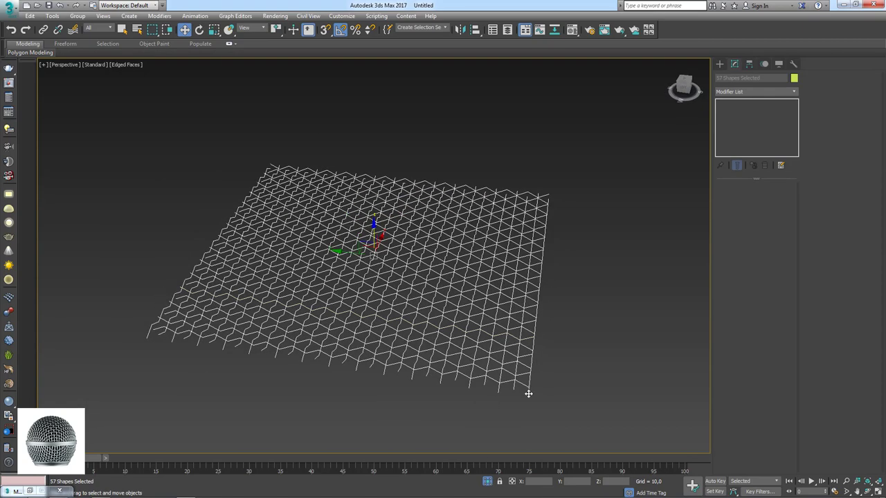
left_click(528, 392)
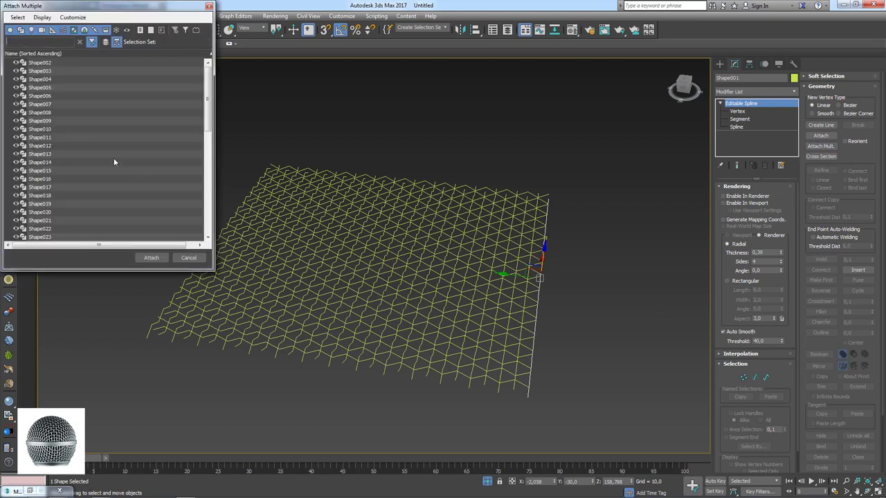
Step: Attach every listed zigzag shape into Shape001 via Attach Multiple
left_click(39, 155)
key("ctrl+a")
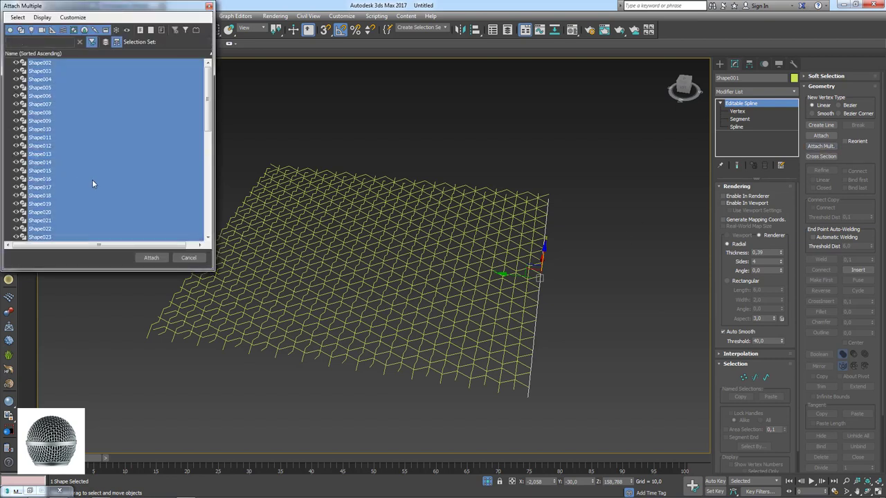
left_click(152, 258)
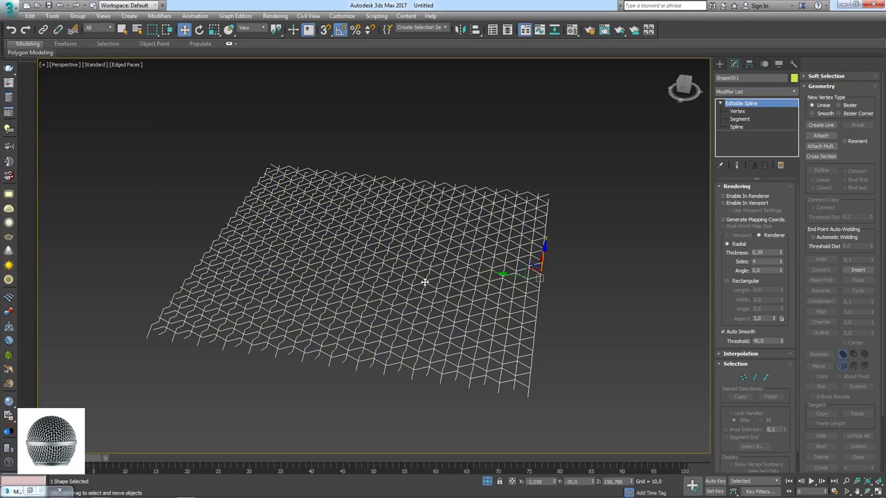
mouse_move(425, 282)
middle_mouse_down("alt")
mouse_move(467, 326)
mouse_move(454, 294)
mouse_move(618, 267)
middle_mouse_up("alt")
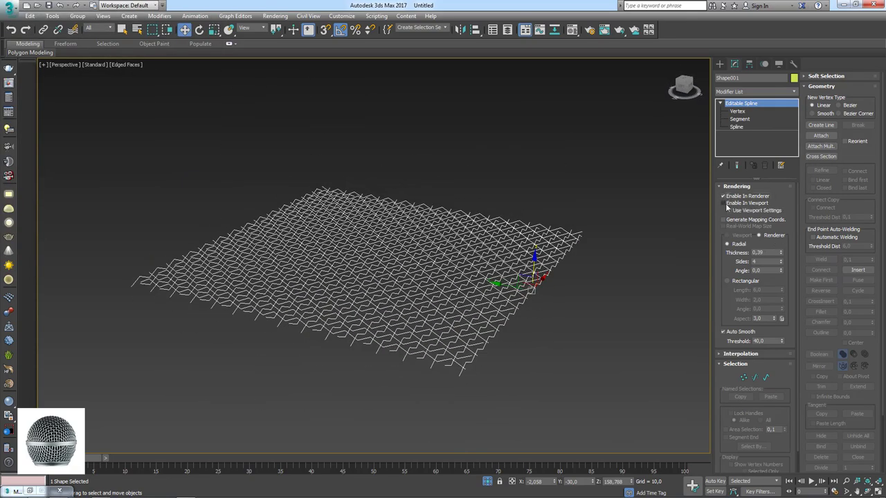
Step: Enable In Viewport rendering and raise the wire Thickness from 0.39 to 0.41
left_click(724, 202)
mouse_move(594, 268)
middle_mouse_down("alt")
mouse_move(575, 325)
mouse_move(552, 288)
middle_mouse_up("alt")
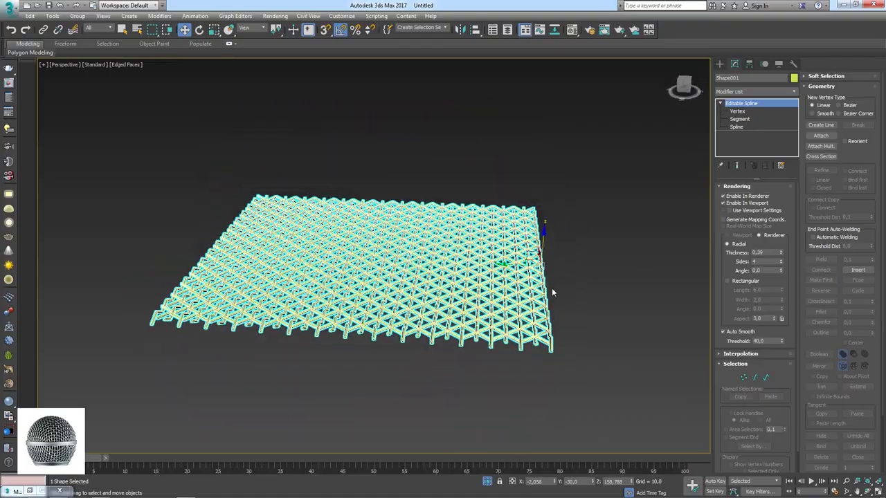
scroll(552, 288, "up", 5)
left_click_drag(783, 254, 783, 243)
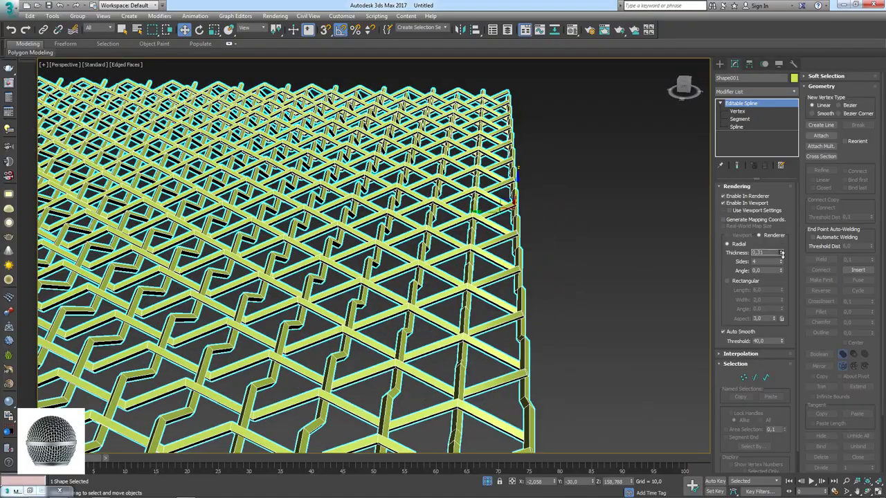
middle_click_drag(581, 304, 560, 291, "alt")
scroll(559, 283, "down", 3)
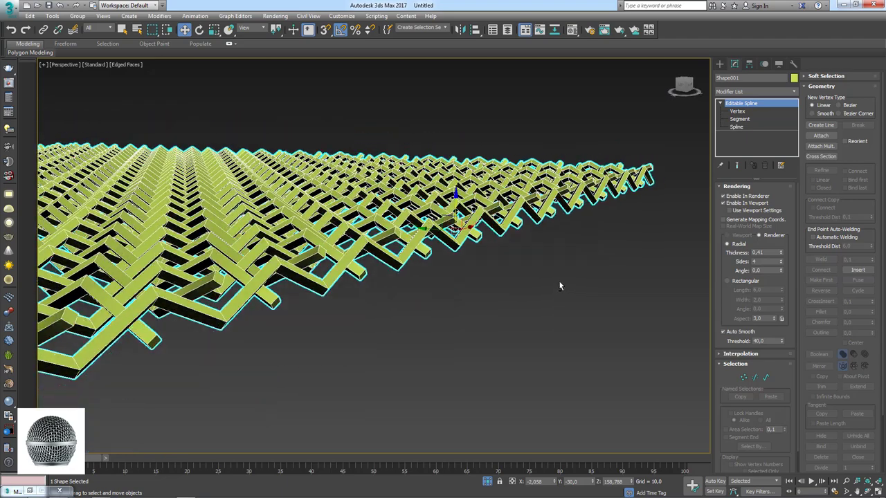
scroll(564, 279, "down", 3)
Step: Add Edit Poly and then TurboSmooth to the Shape001 wire lattice
left_click(755, 91)
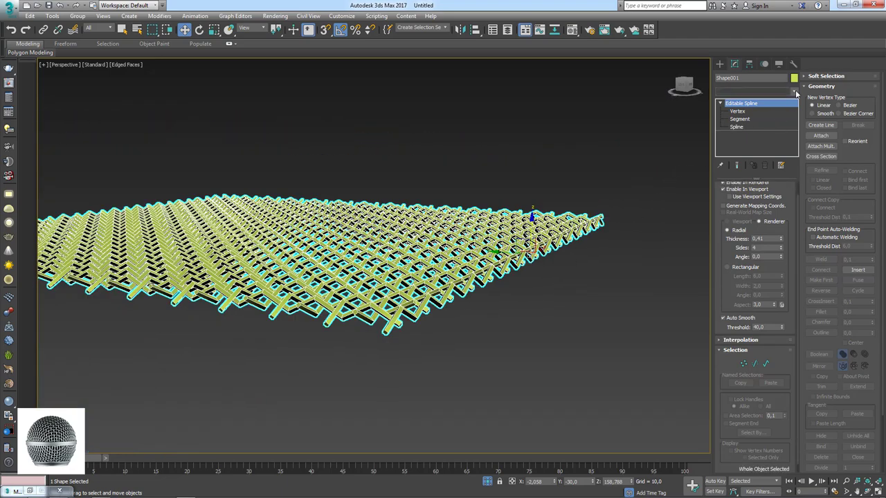
scroll(750, 257, "down", 3)
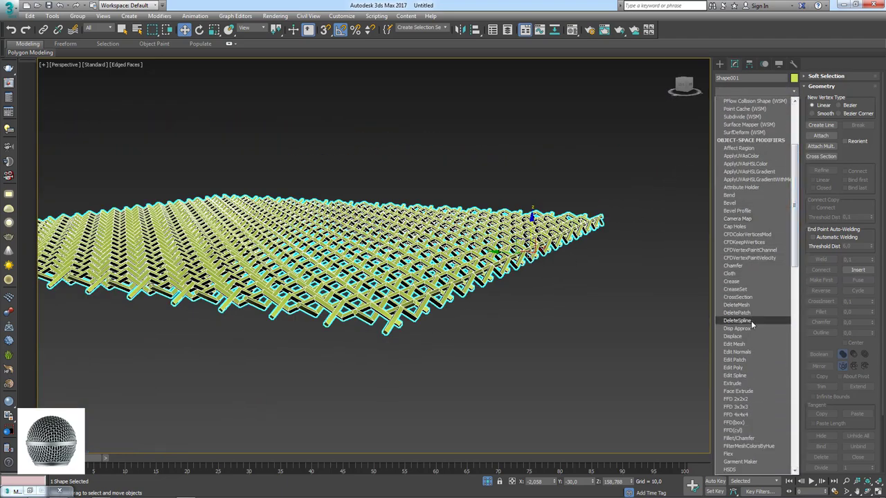
left_click(737, 367)
left_click(794, 94)
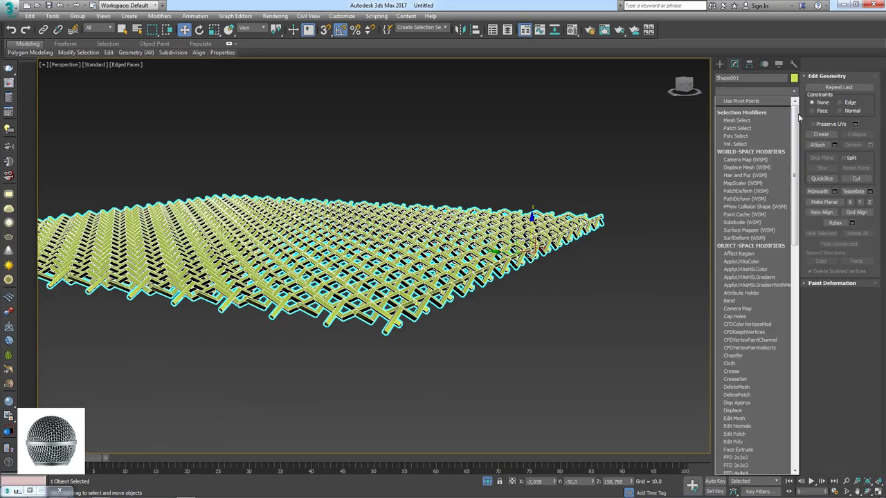
scroll(751, 312, "down", 5)
scroll(751, 346, "down", 5)
scroll(748, 384, "down", 3)
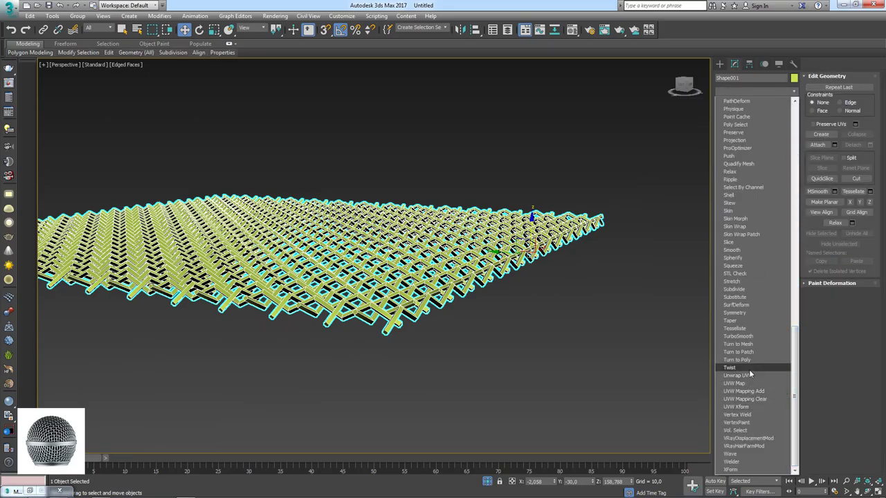
left_click(738, 337)
middle_click_drag(527, 304, 559, 274, "alt")
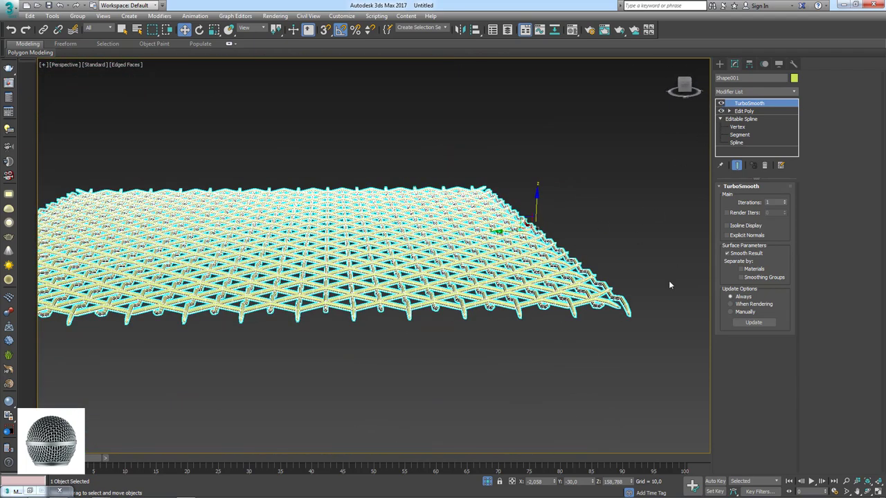
Step: Toggle TurboSmooth off and back on to compare the rounded and unsmoothed wires
left_click(722, 103)
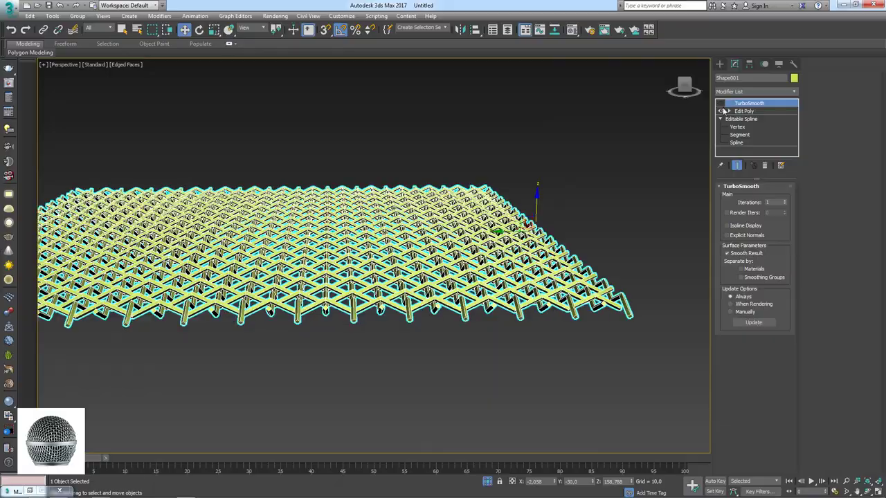
middle_click_drag(546, 231, 553, 208, "alt")
scroll(485, 242, "up", 3)
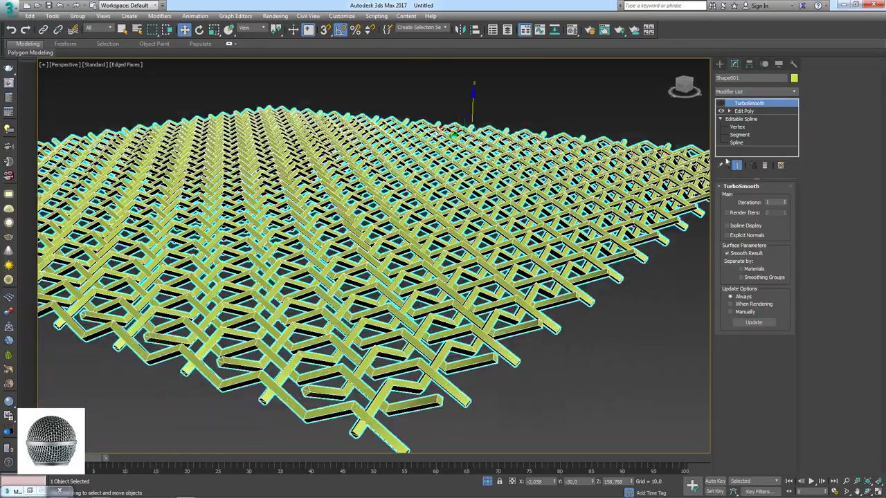
left_click(721, 104)
middle_click_drag(626, 233, 605, 270, "alt")
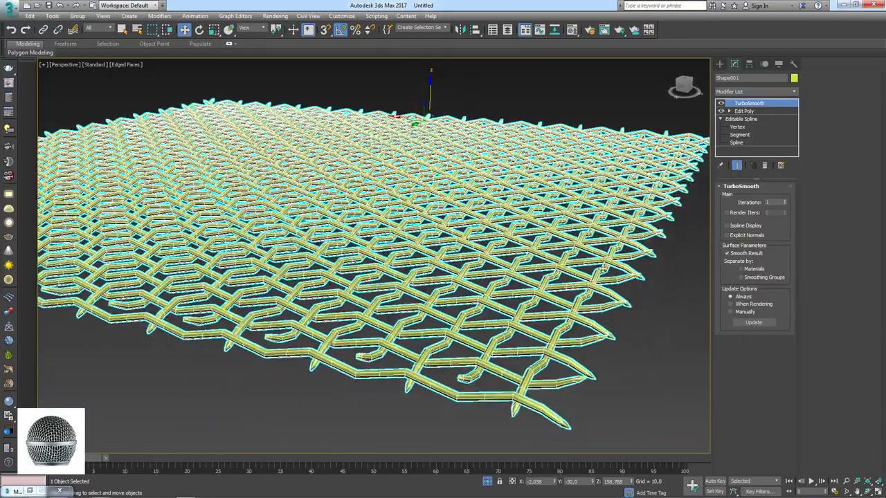
scroll(594, 287, "up", 3)
scroll(594, 288, "up", 3)
scroll(596, 294, "up", 3)
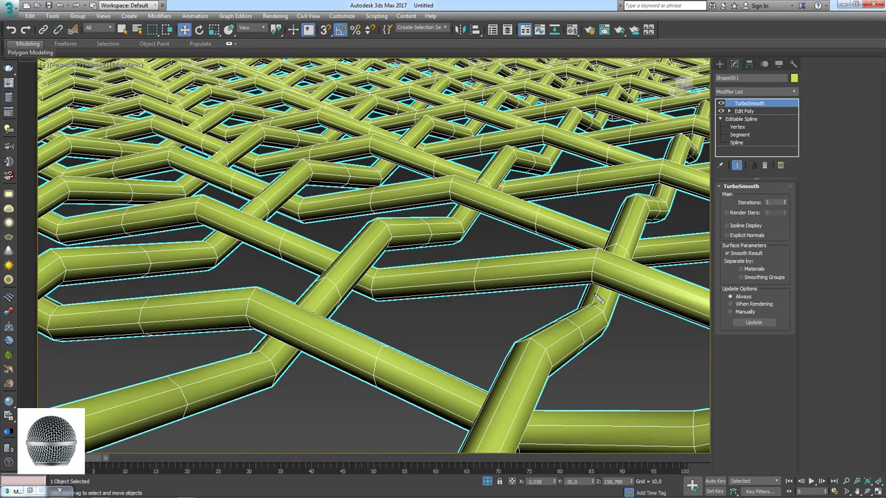
Step: Go to Editable Spline vertex level in a wireframe Front view with Select and Scale active
left_click(738, 128)
scroll(605, 221, "down", 5)
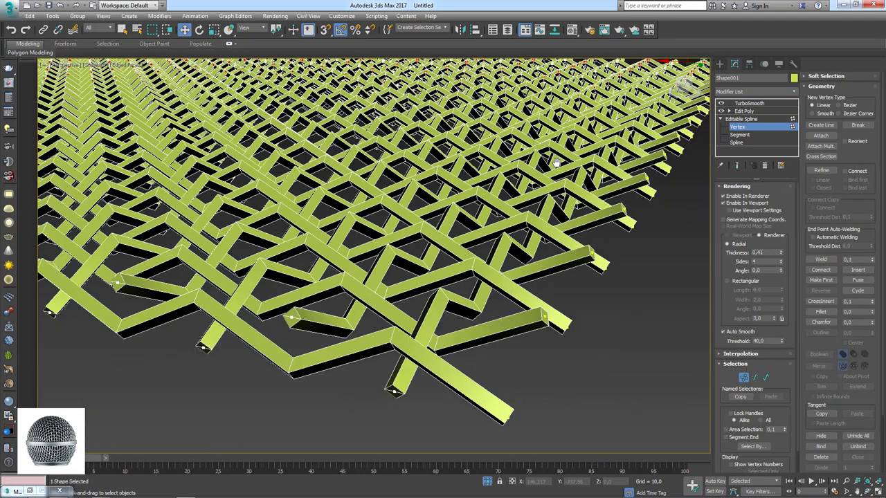
scroll(605, 221, "down", 5)
middle_click_drag(380, 116, 253, 93, "alt")
scroll(325, 137, "up", 2)
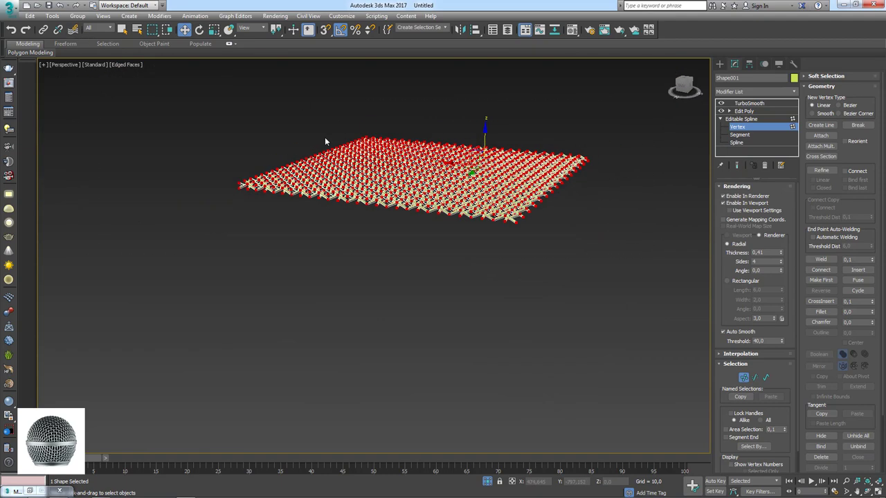
scroll(425, 181, "up", 5)
key("f")
key("z")
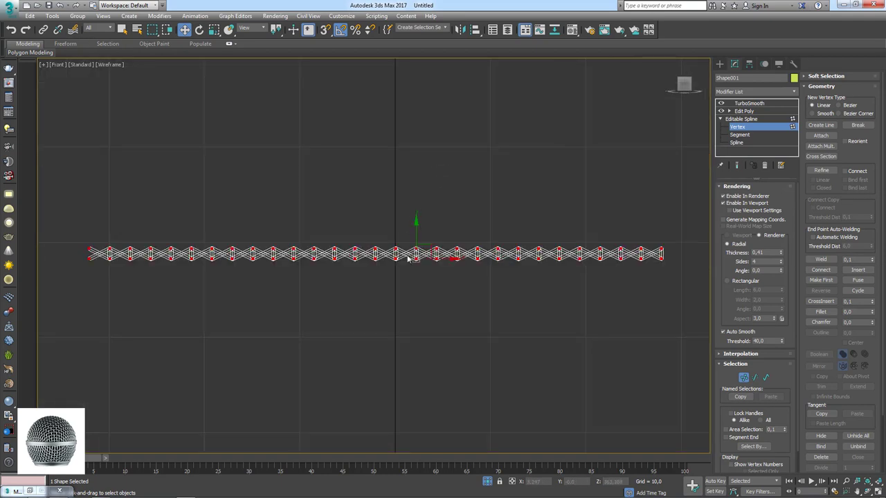
scroll(433, 234, "up", 4)
scroll(433, 234, "up", 2)
key("e")
key("r")
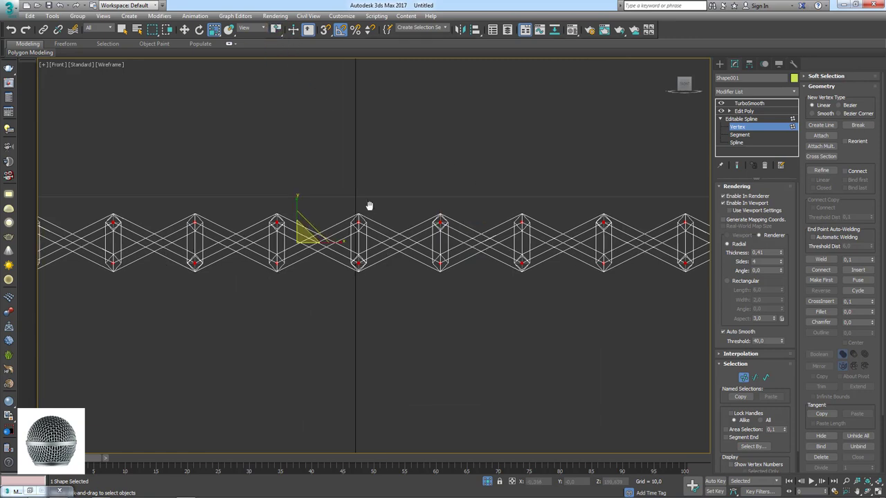
Step: Scale the spline vertices to 63% in Y, then return to the TurboSmooth level
middle_click_drag(465, 209, 425, 188)
left_click_drag(412, 182, 415, 191)
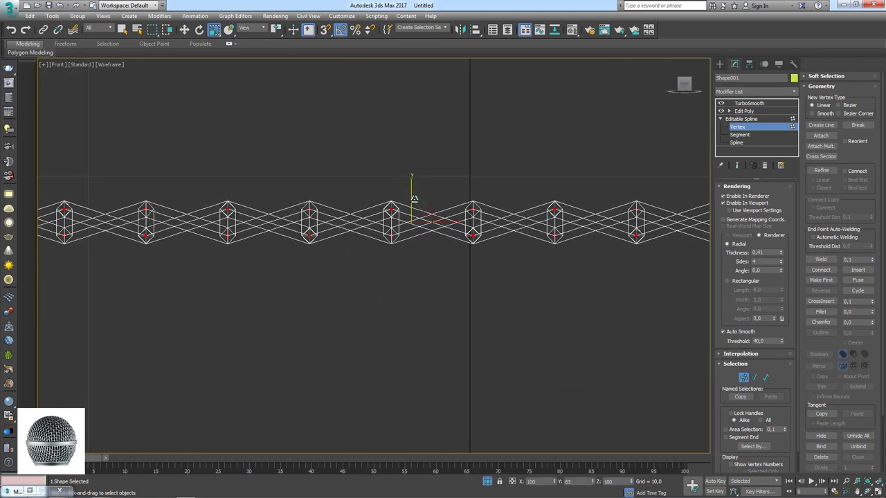
left_click(741, 119)
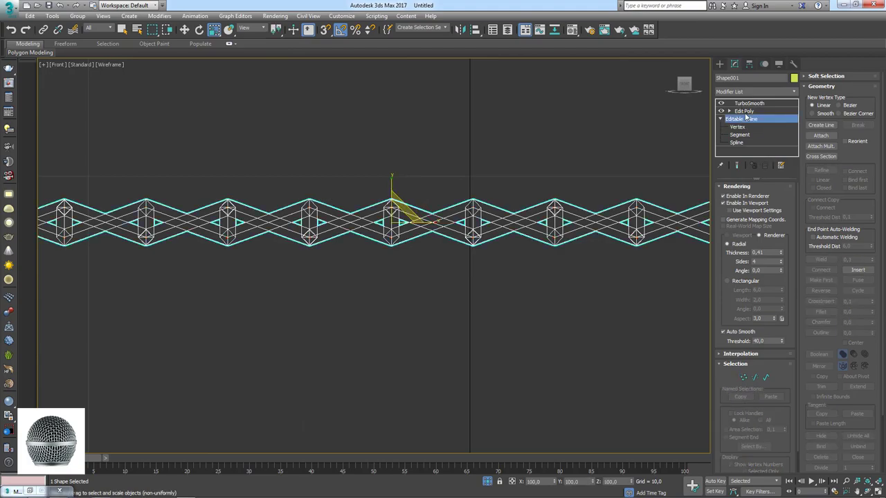
left_click(744, 111)
left_click(749, 103)
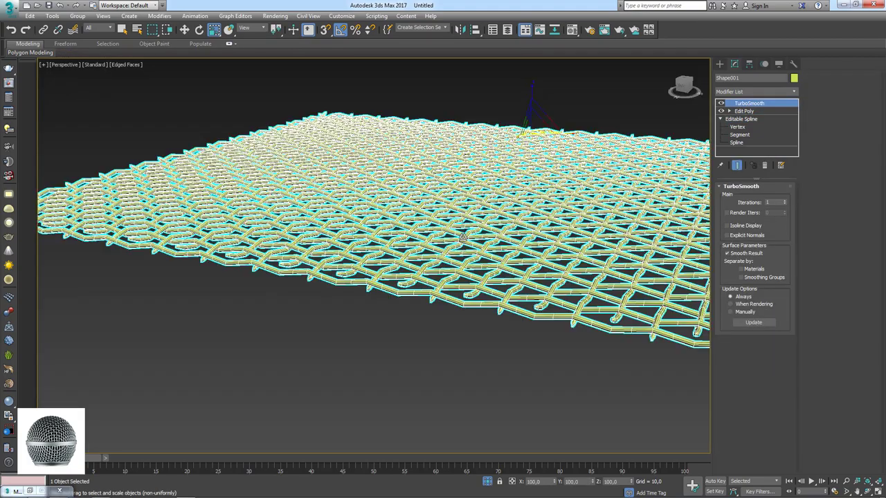
Step: Raise TurboSmooth Iterations to 2
scroll(414, 237, "up", 2)
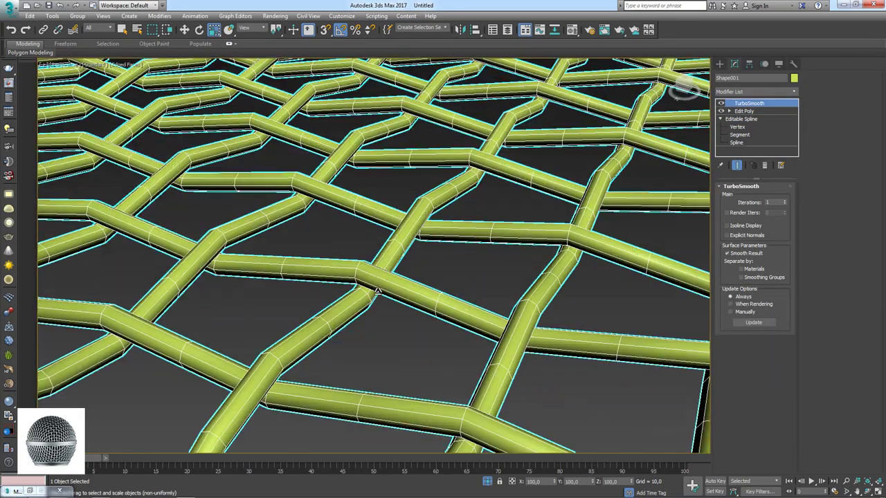
scroll(364, 293, "up", 3)
scroll(364, 293, "down", 4)
scroll(367, 277, "down", 4)
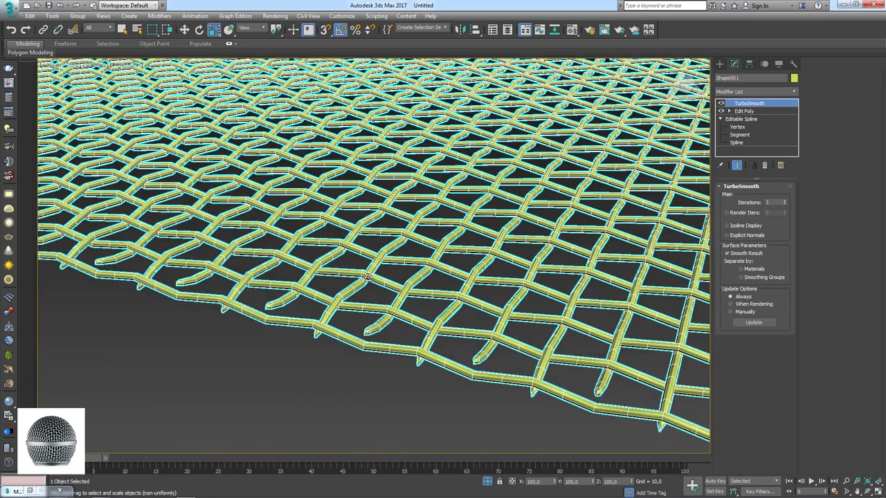
left_click(785, 200)
scroll(428, 263, "up", 3)
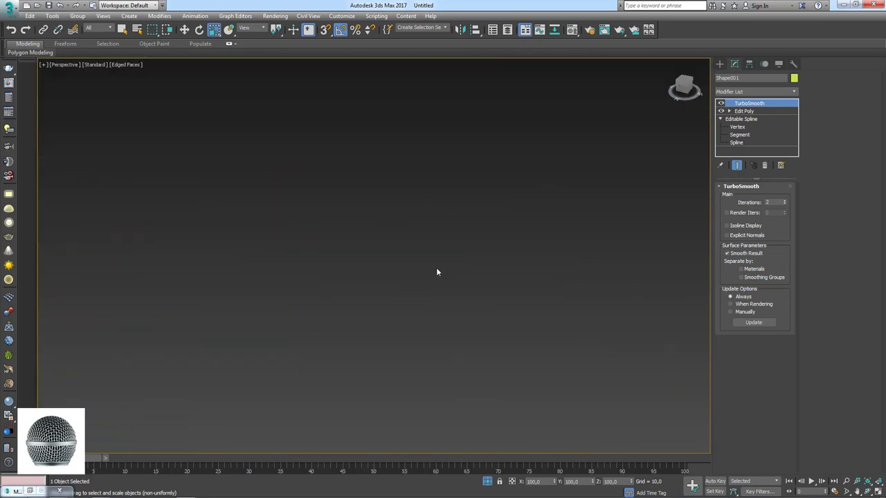
scroll(429, 263, "down", 6)
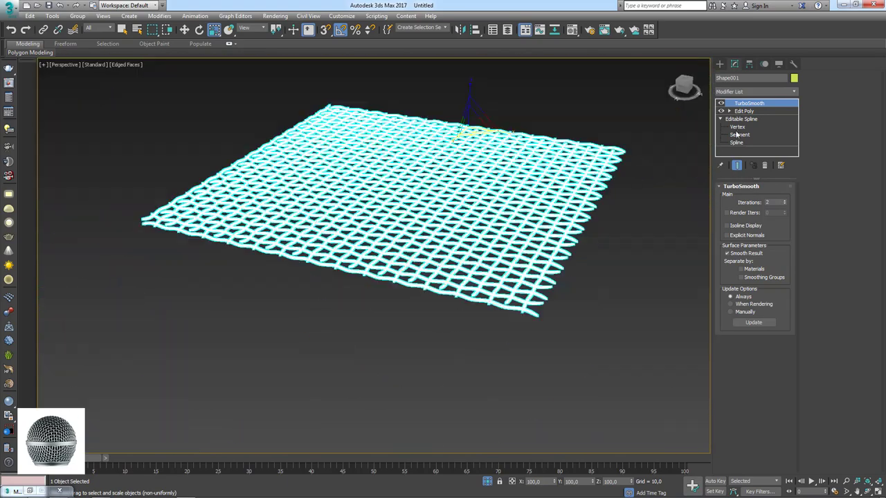
Step: Delete TurboSmooth from the stack and enter Edit Poly's Polygon sub-object level
left_click(764, 164)
scroll(564, 219, "up", 2)
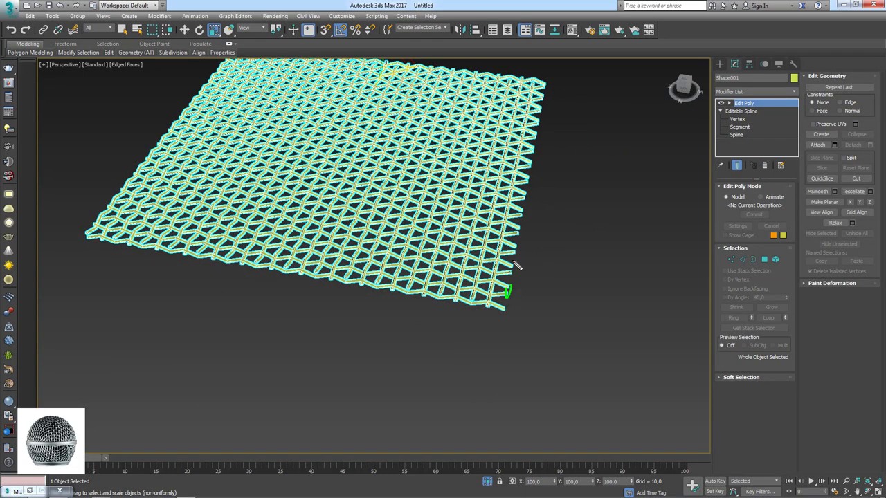
left_click(765, 260)
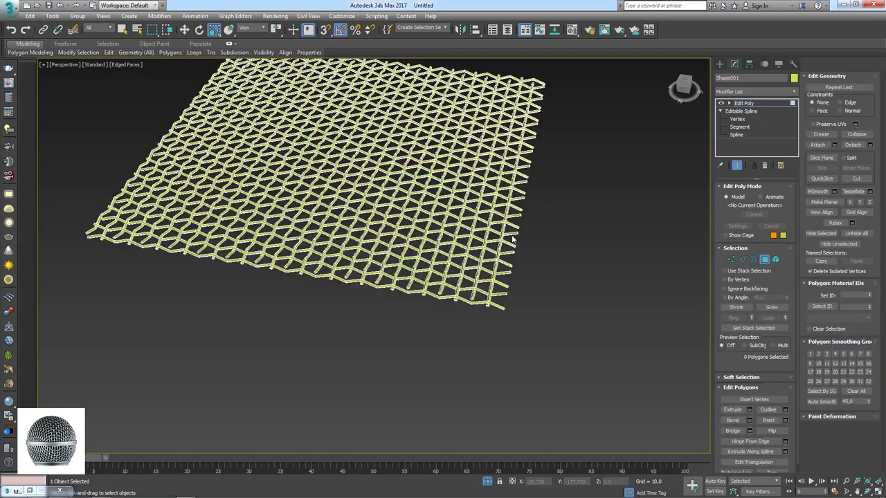
middle_click_drag(346, 207, 346, 264, "alt")
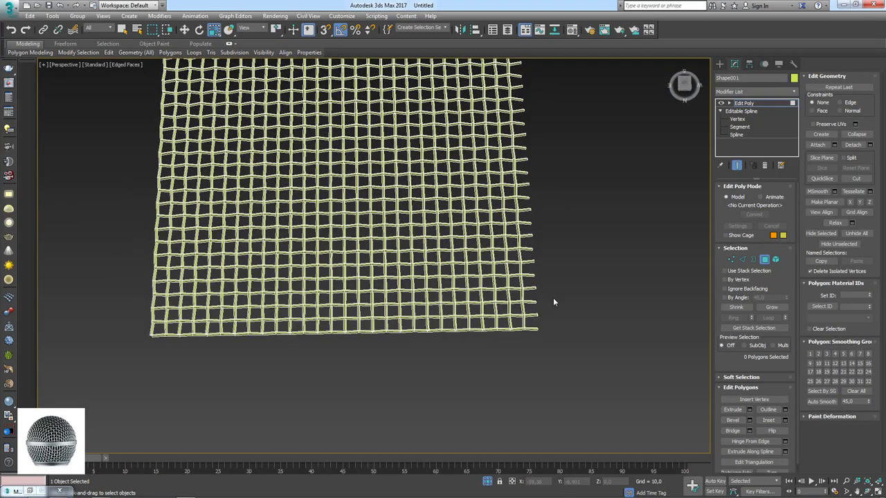